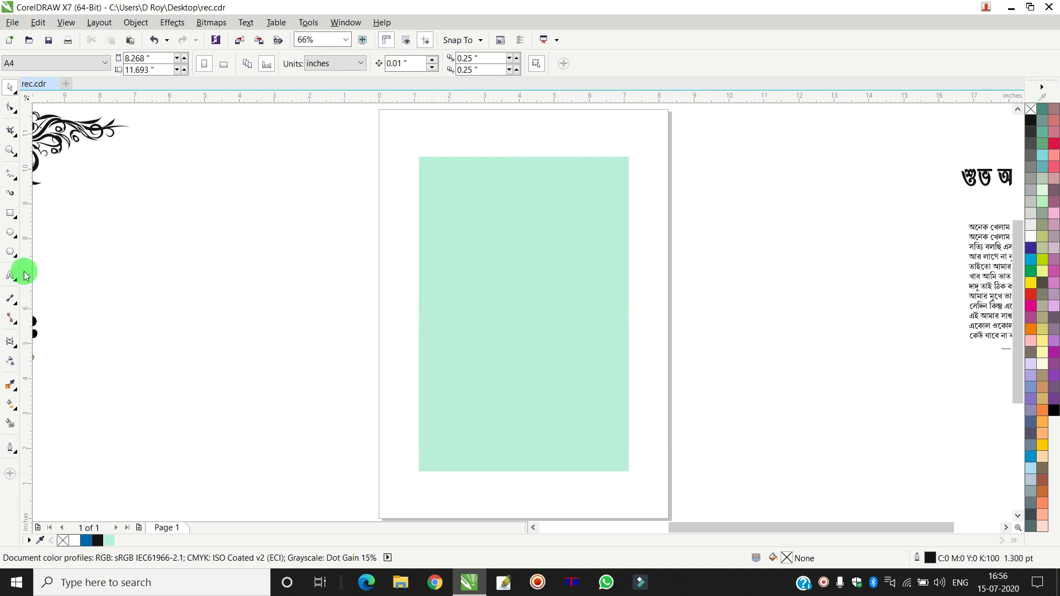
- Select the 6 × 9 in mint (C40 M0 Y30 K0) outline-free background rectangle
{"action": "left_click", "coordinate": [467, 237]}
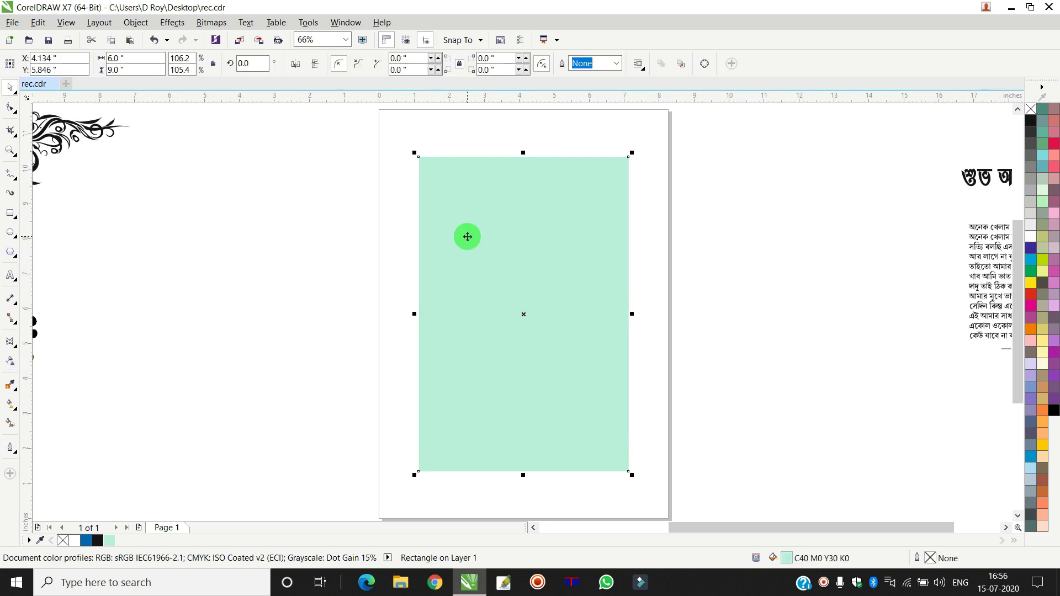
{"action": "left_click", "coordinate": [9, 213]}
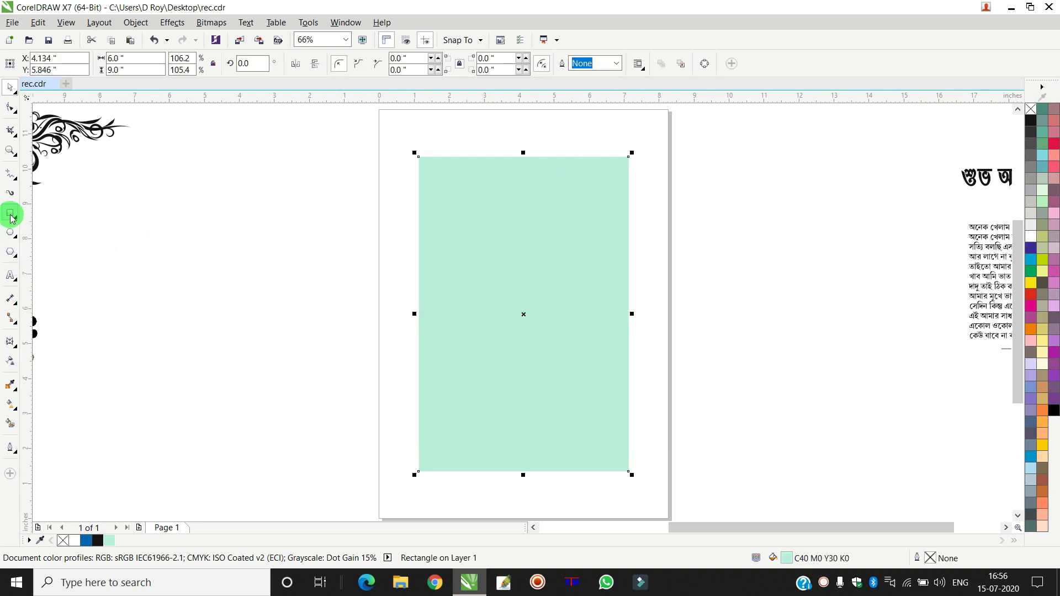
- Draw a white, outline-free 5.304 × 8.32 in panel inside the mint background
{"action": "left_click_drag", "start_coordinate": [433, 171], "coordinate": [617, 462]}
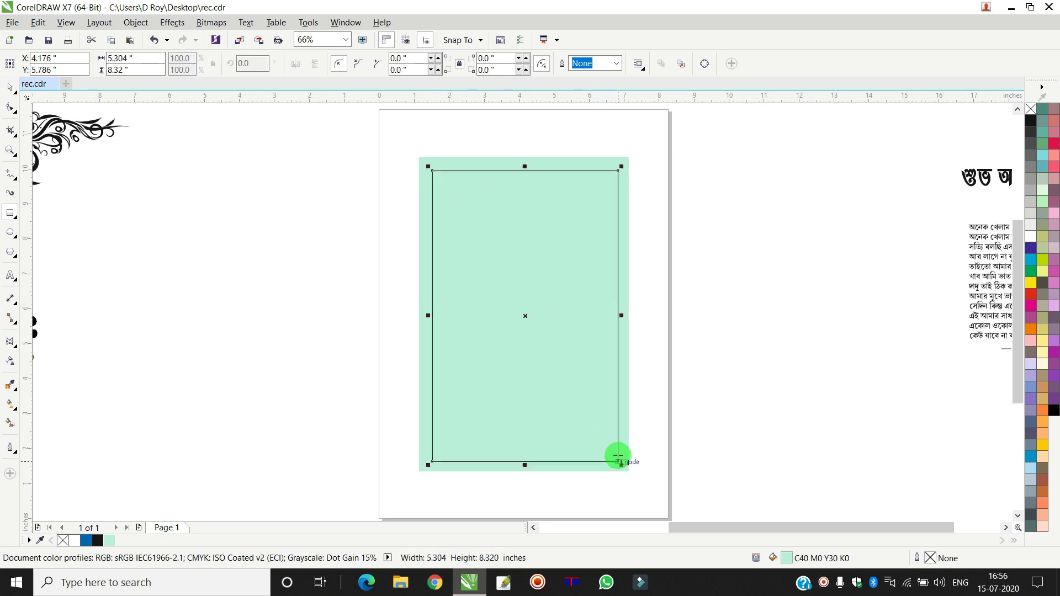
{"action": "left_click_drag", "start_coordinate": [616, 461], "coordinate": [617, 461]}
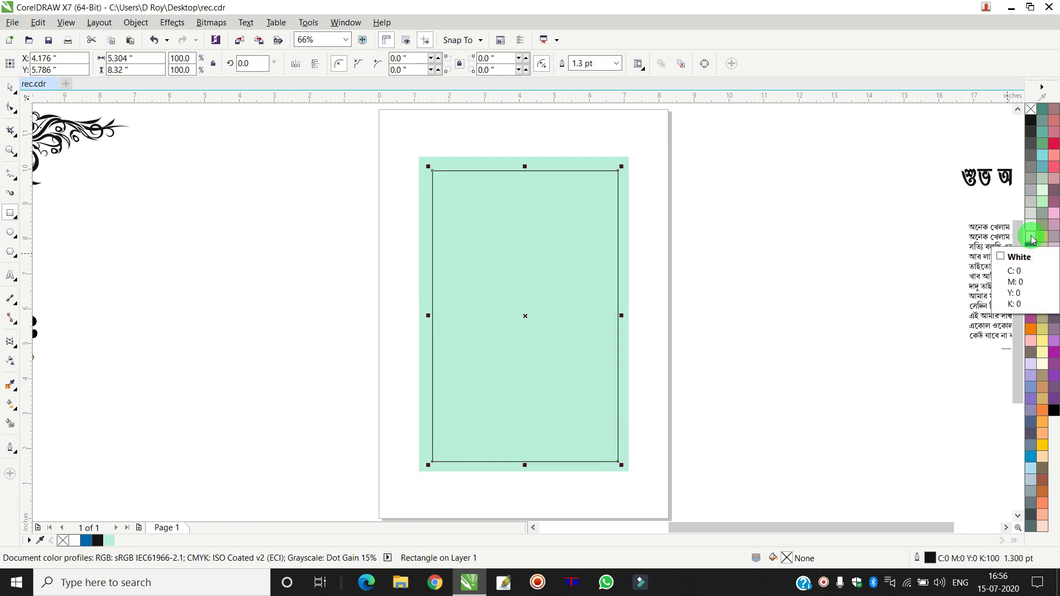
{"action": "left_click", "coordinate": [1031, 238]}
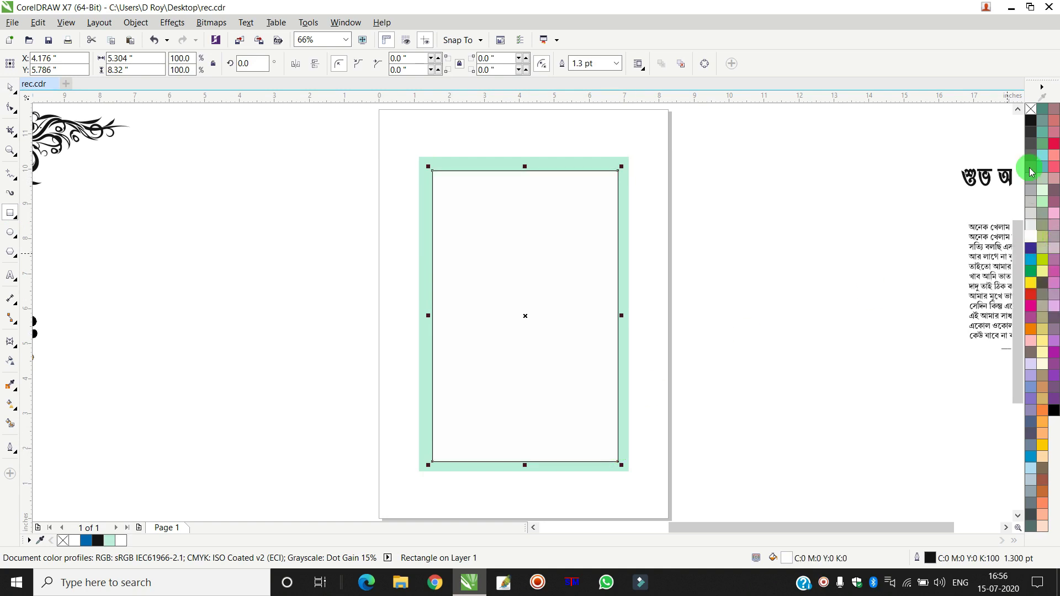
{"action": "right_click", "coordinate": [1031, 110]}
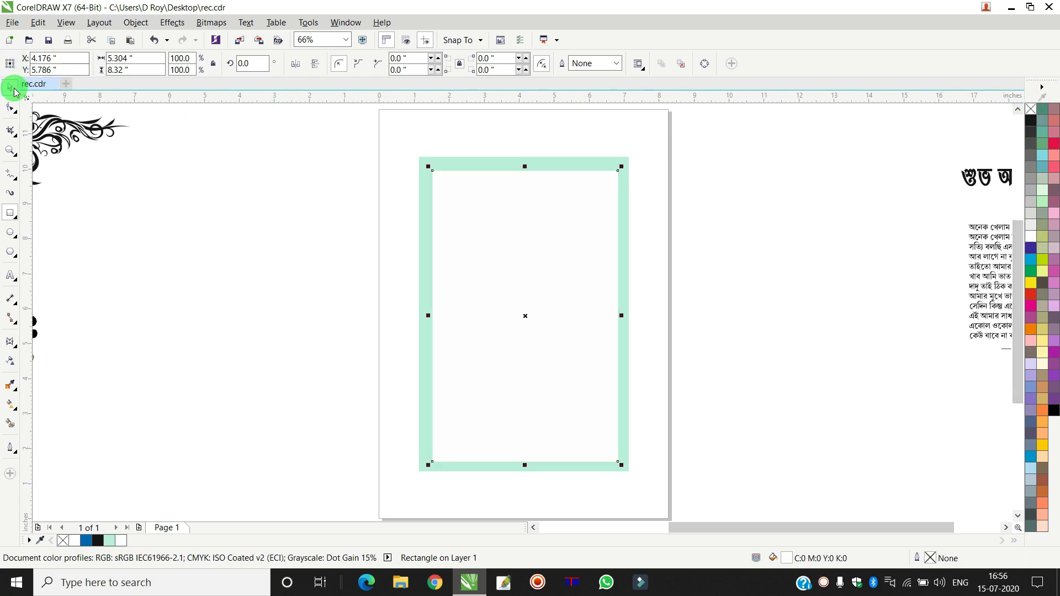
{"action": "left_click", "coordinate": [745, 189]}
- Tilt the white panel about 2.651° and select it together with the background
{"action": "left_click", "coordinate": [490, 223]}
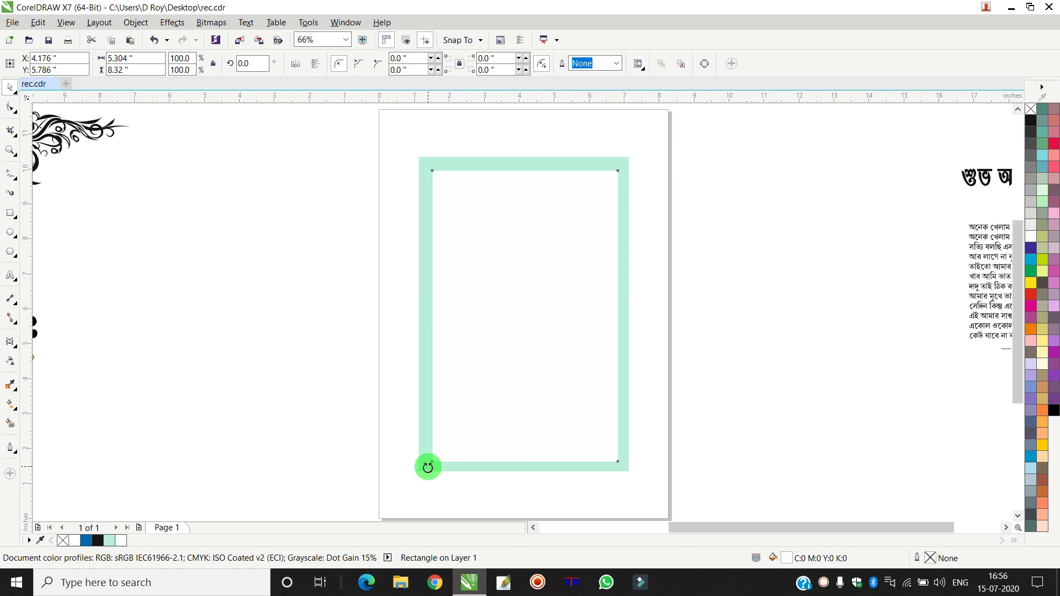
{"action": "left_click_drag", "start_coordinate": [428, 467], "coordinate": [436, 468]}
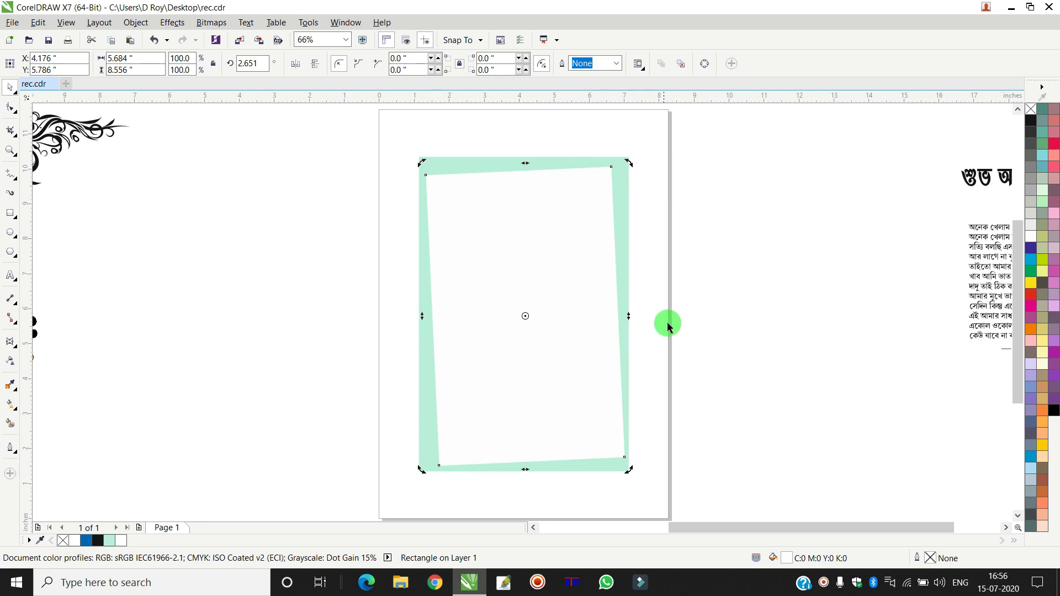
{"action": "left_click", "coordinate": [720, 294]}
{"action": "left_click", "coordinate": [564, 269]}
{"action": "left_click_drag", "start_coordinate": [705, 134], "coordinate": [333, 503]}
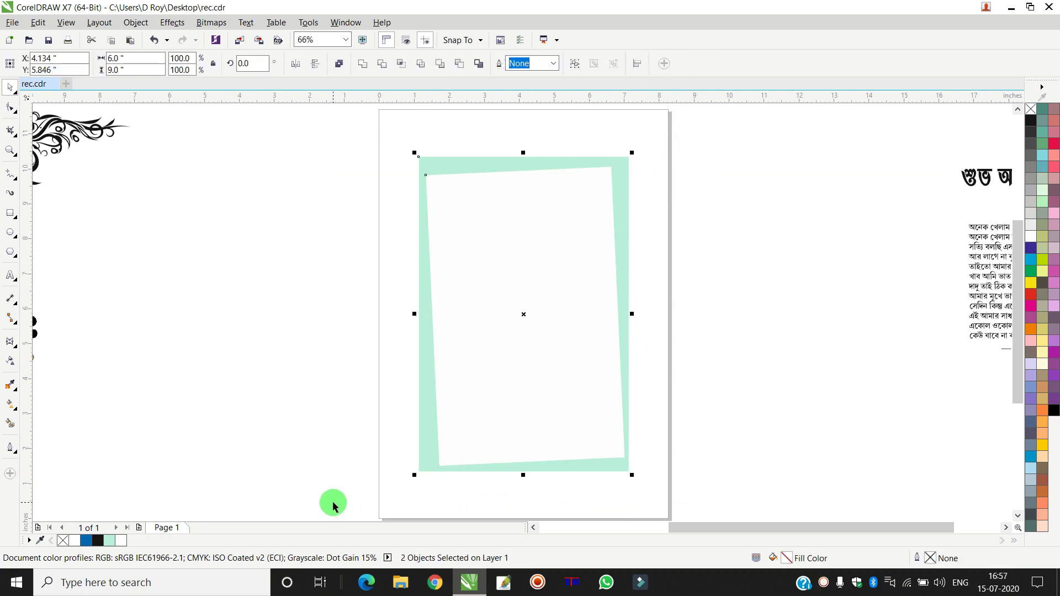
- Move the swirl ornament into the panel's top-left corner and recolour it blue (C100 M60 Y0 K0)
{"action": "left_click", "coordinate": [735, 263]}
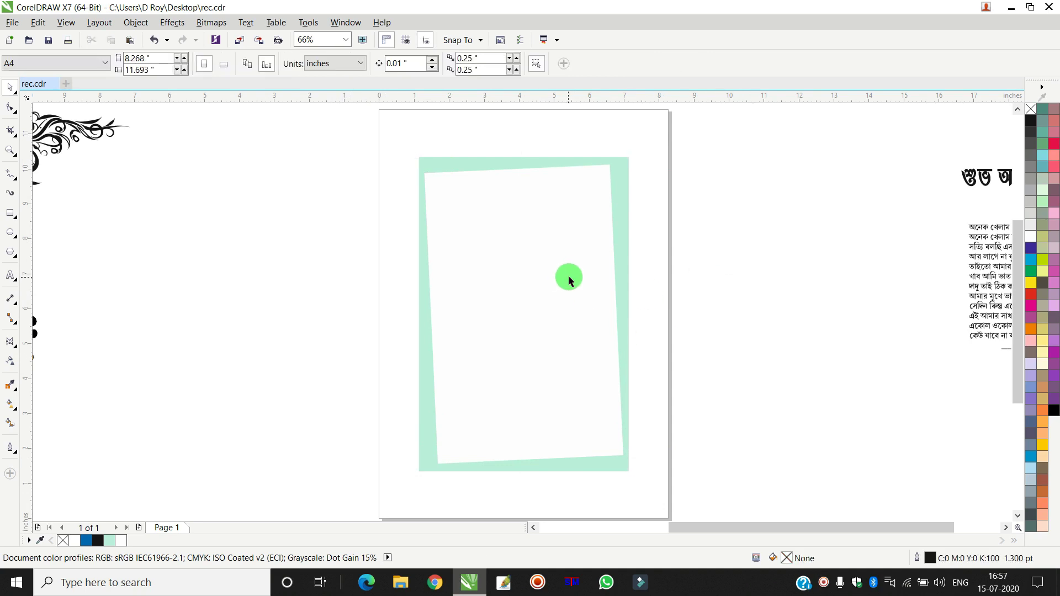
{"action": "scroll", "coordinate": [570, 274], "scroll_direction": "down", "scroll_amount": 2}
{"action": "scroll", "coordinate": [541, 239], "scroll_direction": "up", "scroll_amount": 2}
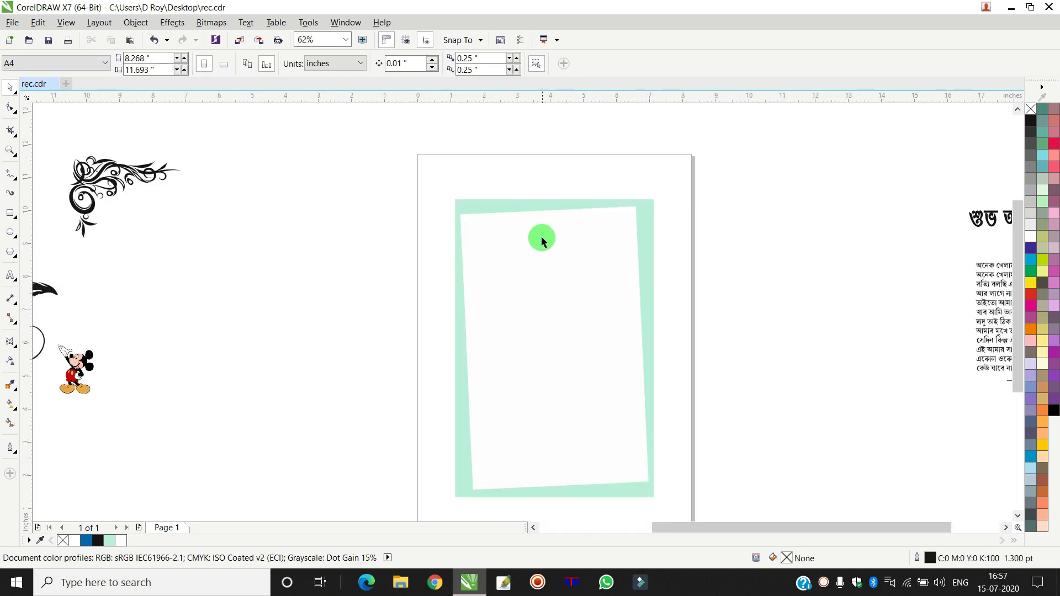
{"action": "left_click_drag", "start_coordinate": [232, 142], "coordinate": [47, 237]}
{"action": "left_click_drag", "start_coordinate": [107, 198], "coordinate": [530, 259]}
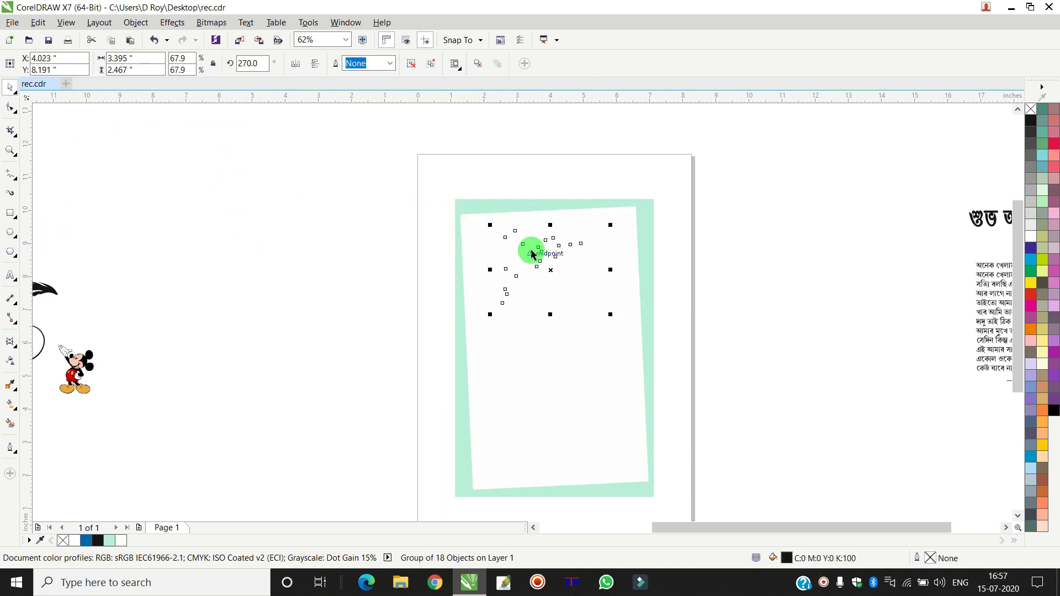
{"action": "scroll", "coordinate": [533, 245], "scroll_direction": "up", "scroll_amount": 2}
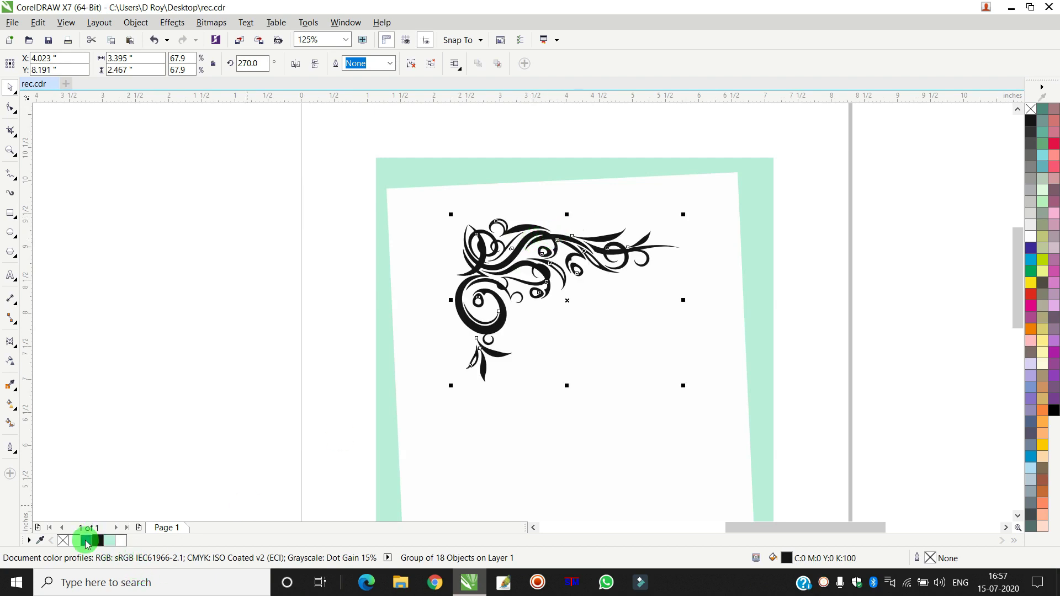
{"action": "left_click", "coordinate": [87, 540]}
{"action": "left_click_drag", "start_coordinate": [524, 263], "coordinate": [452, 220]}
{"action": "scroll", "coordinate": [445, 206], "scroll_direction": "up", "scroll_amount": 4}
{"action": "scroll", "coordinate": [448, 213], "scroll_direction": "down", "scroll_amount": 2}
- Draw a small blue, outline-free circle below the corner ornament and enlarge it slightly
{"action": "left_click", "coordinate": [259, 296]}
{"action": "scroll", "coordinate": [265, 301], "scroll_direction": "down", "scroll_amount": 3}
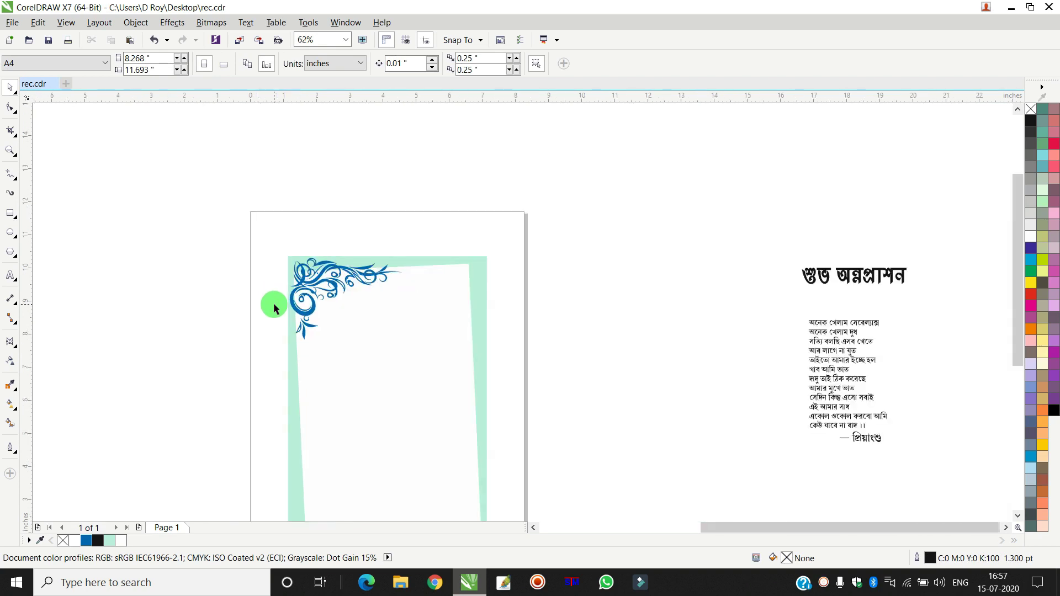
{"action": "scroll", "coordinate": [302, 351], "scroll_direction": "up", "scroll_amount": 5}
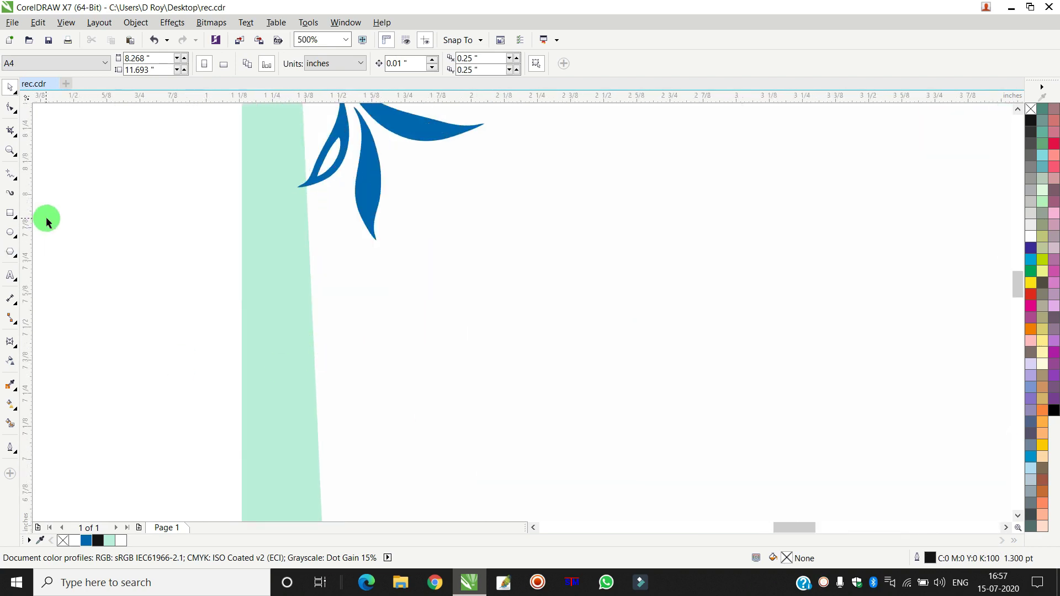
{"action": "left_click", "coordinate": [10, 232]}
{"action": "left_click_drag", "start_coordinate": [360, 253], "coordinate": [391, 280]}
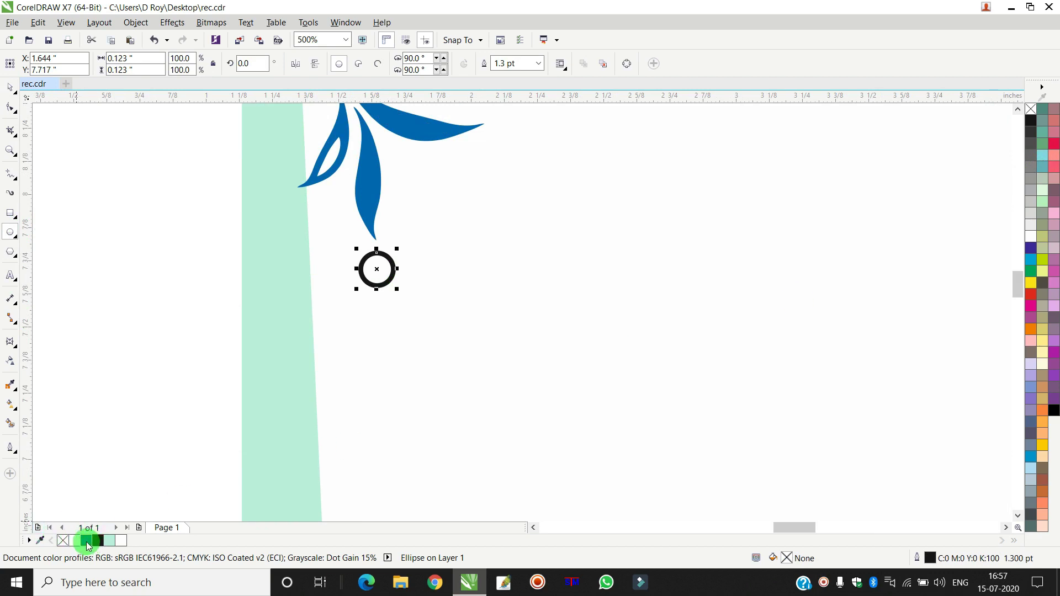
{"action": "left_click", "coordinate": [87, 542]}
{"action": "right_click", "coordinate": [1030, 109]}
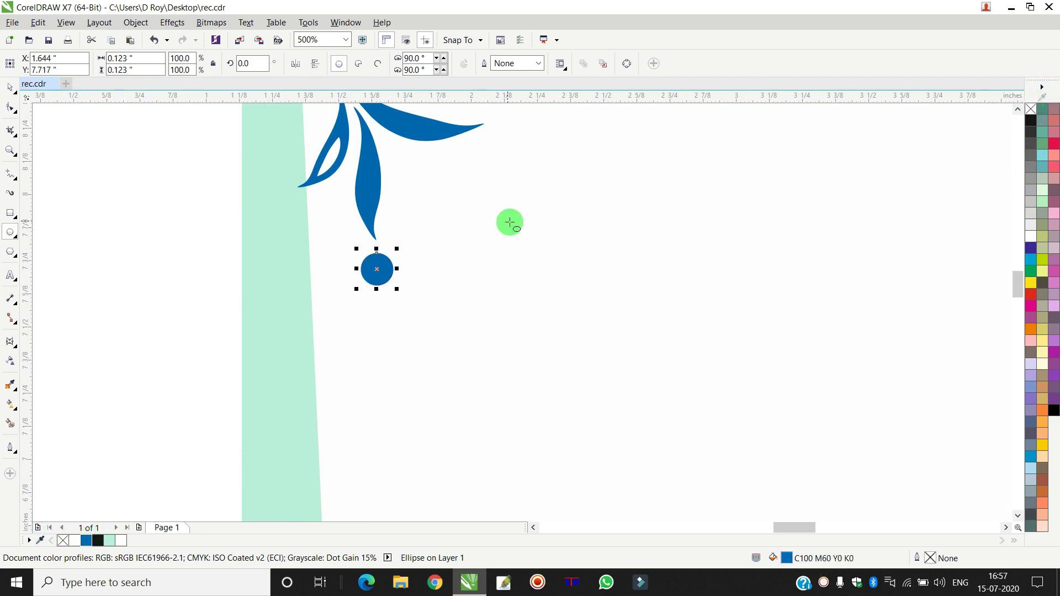
{"action": "left_click", "coordinate": [10, 87]}
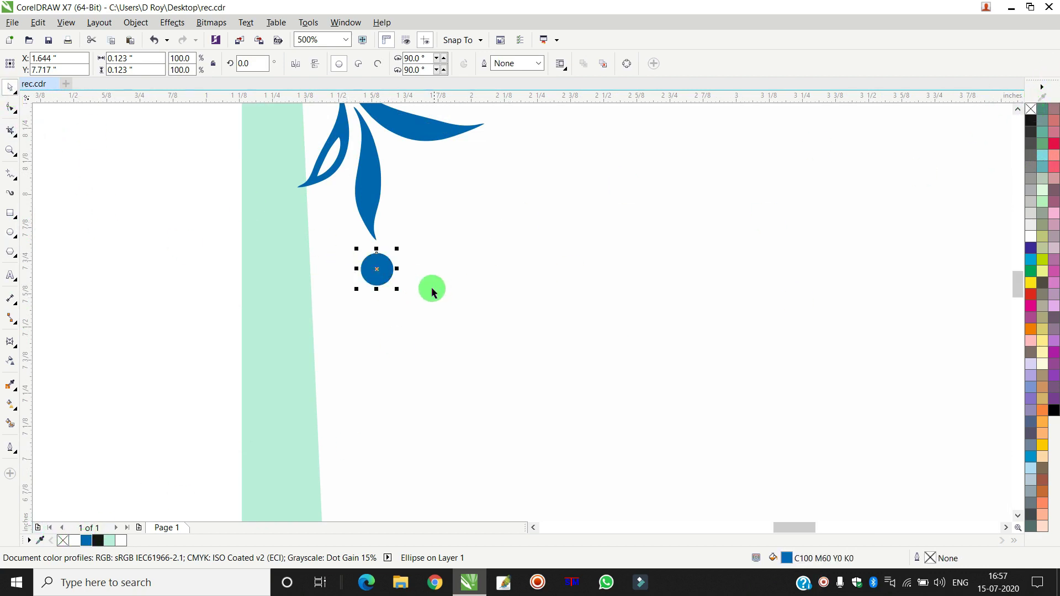
{"action": "left_click_drag", "start_coordinate": [398, 292], "coordinate": [403, 299]}
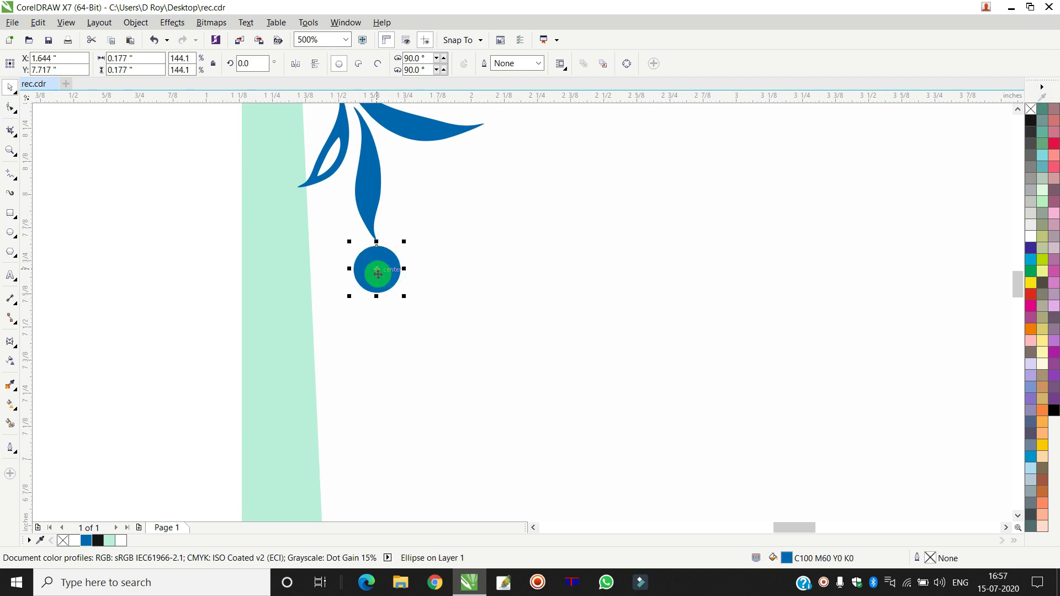
- Add another dot below the first and align the dots' centres vertically
{"action": "scroll", "coordinate": [409, 306], "scroll_direction": "down", "scroll_amount": 2}
{"action": "scroll", "coordinate": [408, 310], "scroll_direction": "down", "scroll_amount": 3}
{"action": "scroll", "coordinate": [403, 298], "scroll_direction": "up", "scroll_amount": 2}
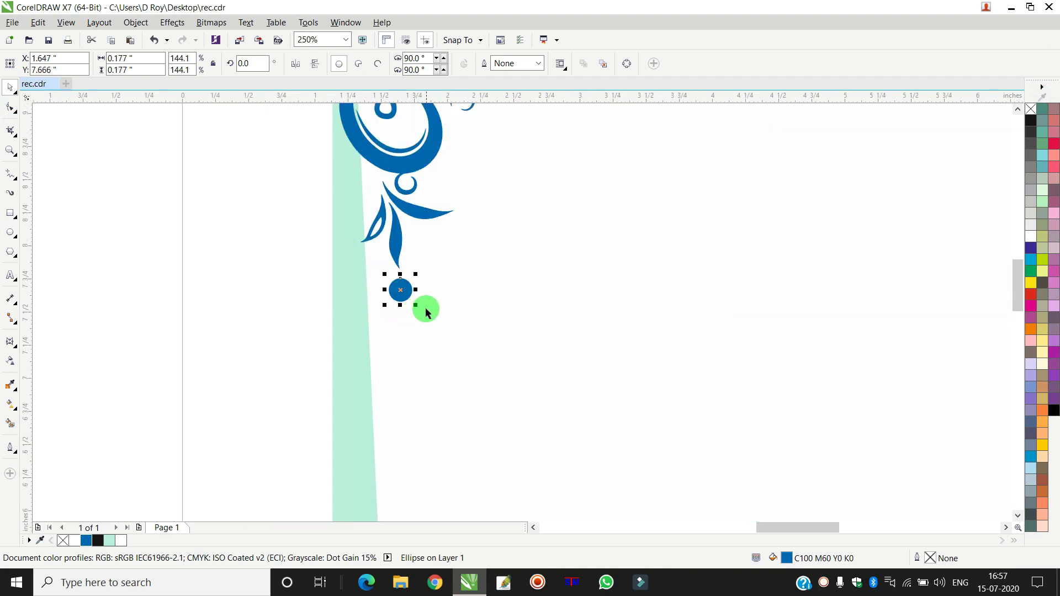
{"action": "left_click_drag", "start_coordinate": [417, 307], "coordinate": [475, 360]}
{"action": "scroll", "coordinate": [414, 332], "scroll_direction": "up", "scroll_amount": 2}
{"action": "scroll", "coordinate": [426, 322], "scroll_direction": "down", "scroll_amount": 2}
{"action": "scroll", "coordinate": [436, 359], "scroll_direction": "up", "scroll_amount": 2}
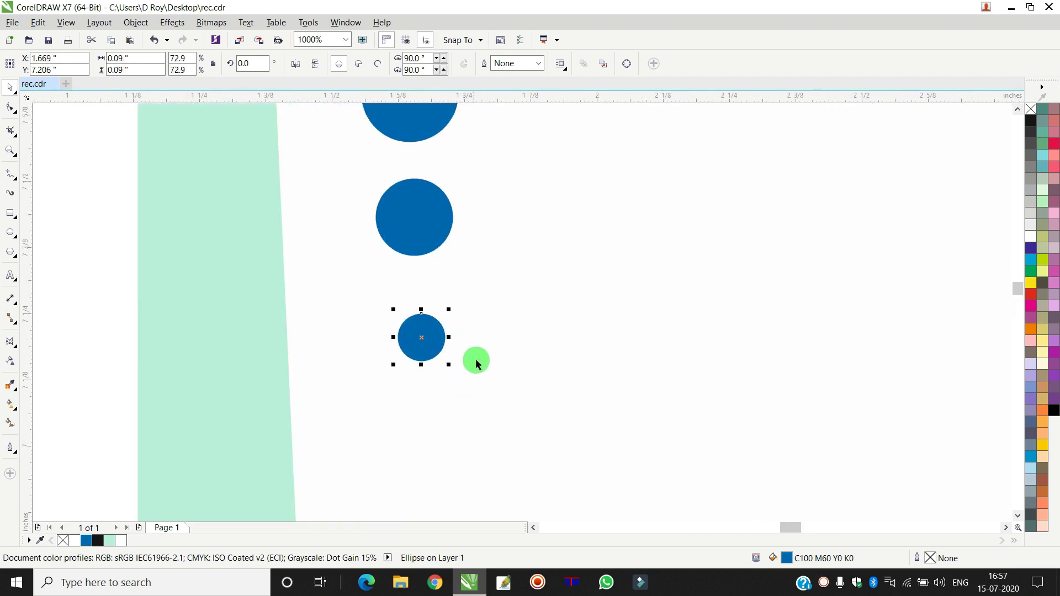
{"action": "scroll", "coordinate": [475, 359], "scroll_direction": "down", "scroll_amount": 2}
{"action": "left_click", "coordinate": [284, 231]}
{"action": "left_click_drag", "start_coordinate": [315, 255], "coordinate": [555, 391]}
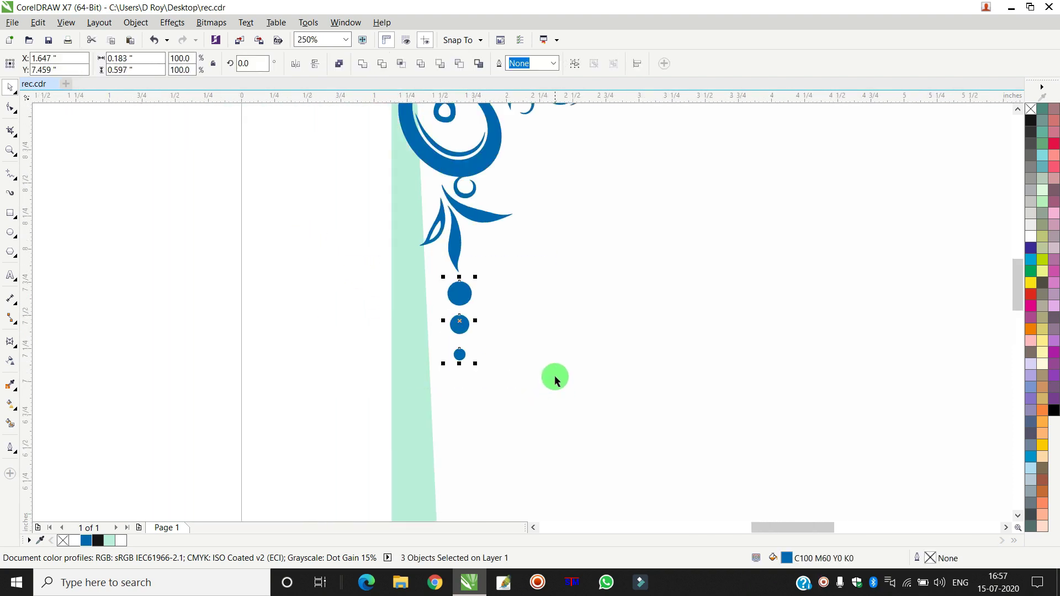
{"action": "key", "text": "c"}
{"action": "left_click", "coordinate": [200, 309]}
- Nudge the smallest dot up, add a copy beneath it, and slightly enlarge the last dot
{"action": "scroll", "coordinate": [228, 312], "scroll_direction": "down", "scroll_amount": 3}
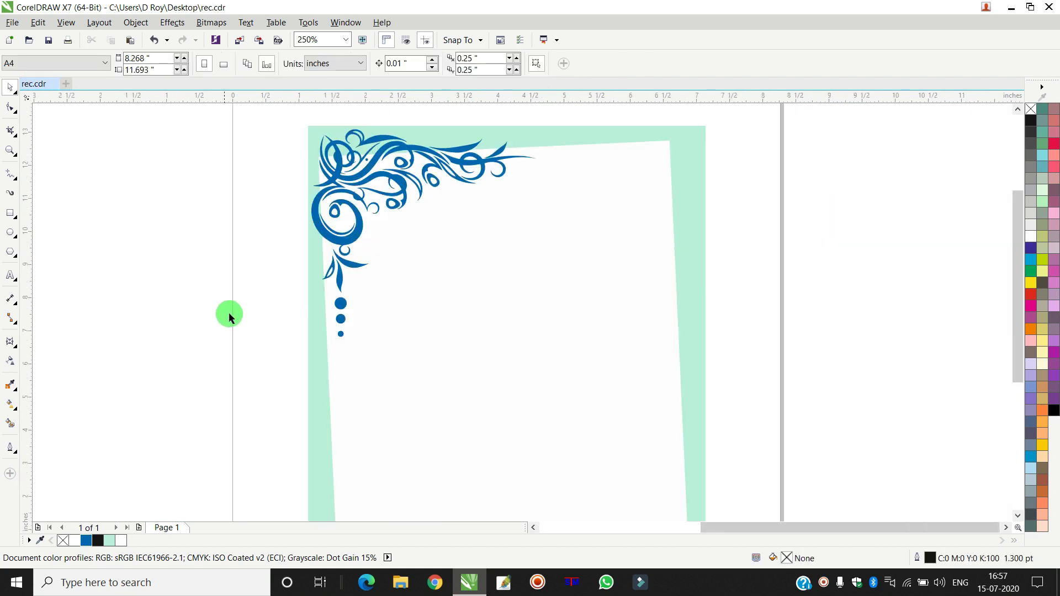
{"action": "scroll", "coordinate": [310, 319], "scroll_direction": "up", "scroll_amount": 6}
{"action": "left_click", "coordinate": [202, 380]}
{"action": "key", "text": "Up"}
{"action": "key", "text": "Up"}
{"action": "key", "text": "Up"}
{"action": "key", "text": "Up"}
{"action": "scroll", "coordinate": [231, 332], "scroll_direction": "down", "scroll_amount": 3}
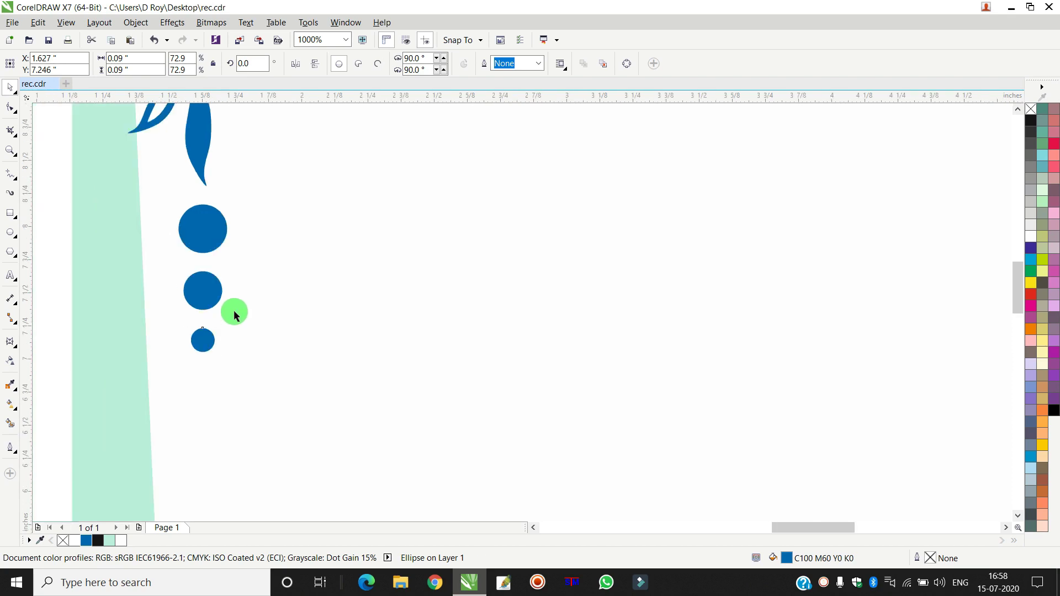
{"action": "scroll", "coordinate": [270, 289], "scroll_direction": "up", "scroll_amount": 3}
{"action": "left_click_drag", "start_coordinate": [312, 260], "coordinate": [358, 360]}
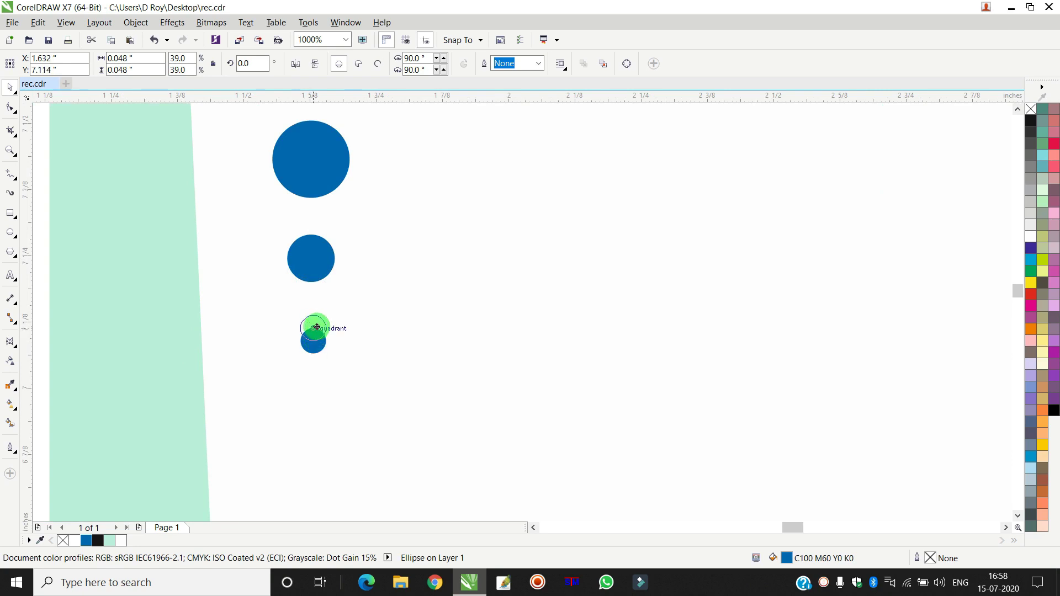
{"action": "scroll", "coordinate": [314, 326], "scroll_direction": "down", "scroll_amount": 2}
{"action": "left_click_drag", "start_coordinate": [156, 185], "coordinate": [372, 353]}
{"action": "scroll", "coordinate": [272, 324], "scroll_direction": "down", "scroll_amount": 2}
{"action": "scroll", "coordinate": [258, 322], "scroll_direction": "up", "scroll_amount": 4}
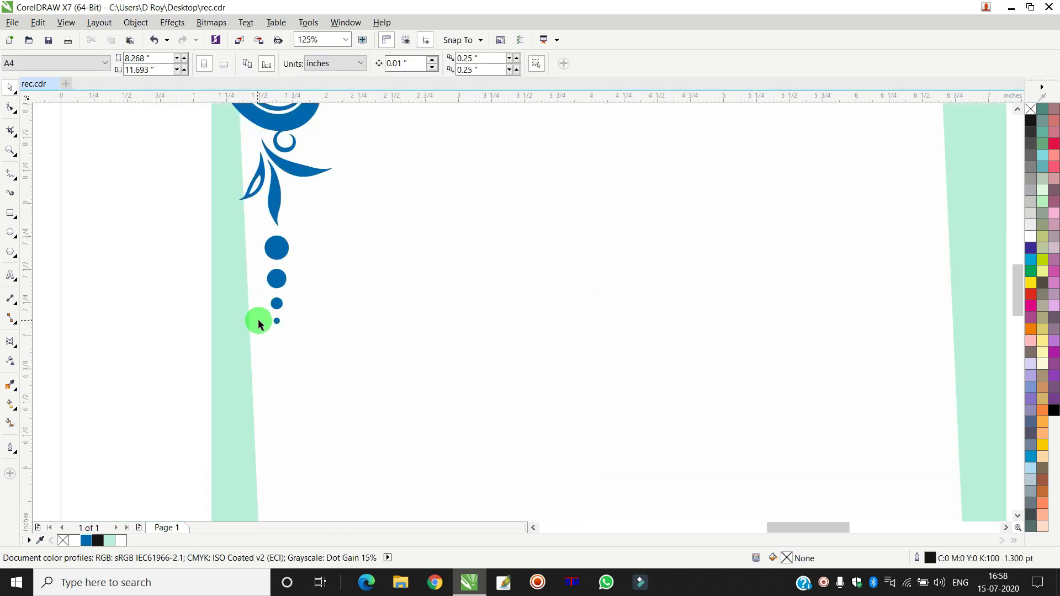
{"action": "left_click", "coordinate": [316, 326]}
{"action": "left_click", "coordinate": [316, 326]}
{"action": "left_click_drag", "start_coordinate": [325, 304], "coordinate": [334, 298]}
{"action": "scroll", "coordinate": [333, 284], "scroll_direction": "down", "scroll_amount": 5}
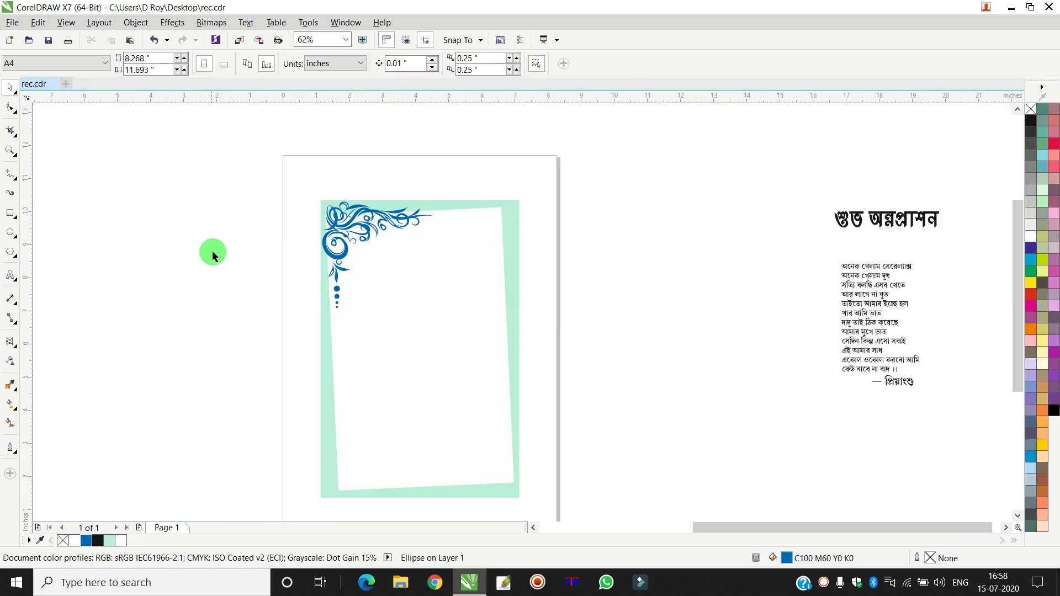
- Group the four dots, rotate the group 90°, and place it at the ornament's top arm
{"action": "left_click_drag", "start_coordinate": [260, 276], "coordinate": [374, 342]}
{"action": "key", "text": "ctrl+g"}
{"action": "left_click_drag", "start_coordinate": [336, 299], "coordinate": [463, 243]}
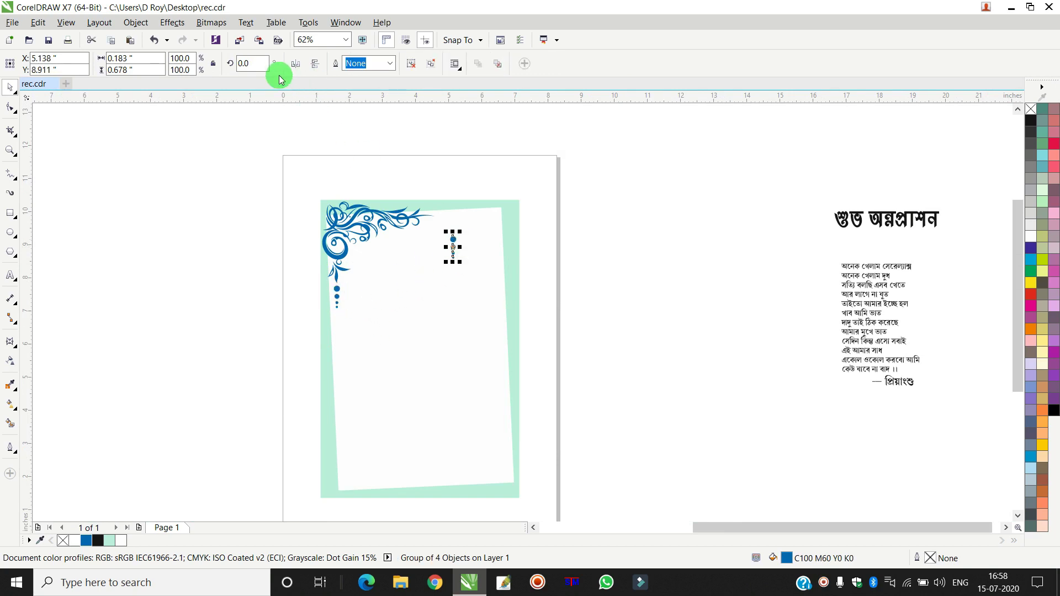
{"action": "left_click", "coordinate": [253, 64]}
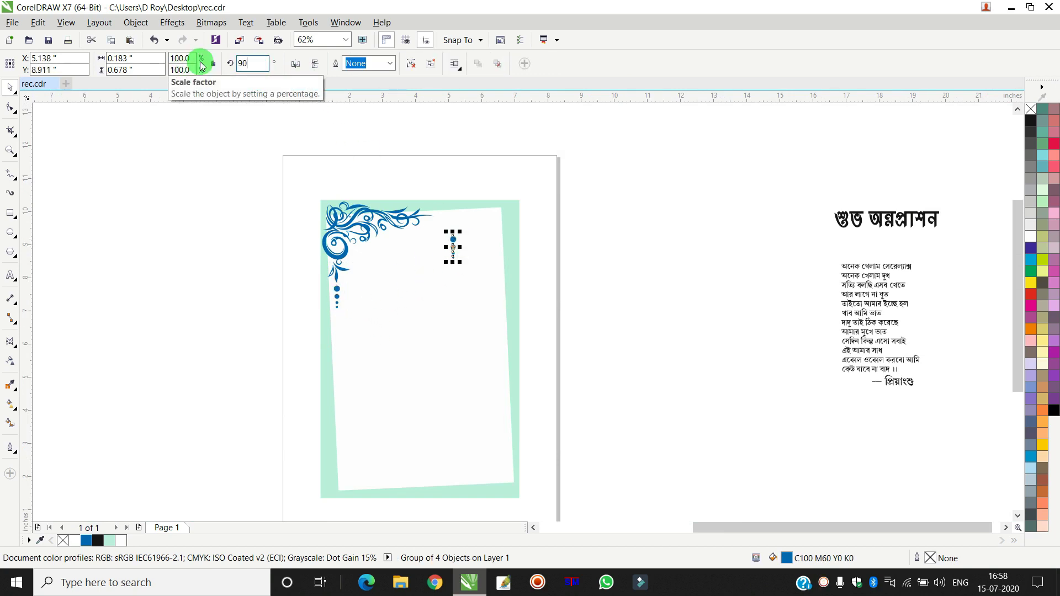
{"action": "type", "text": "90"}
{"action": "key", "text": "Return"}
{"action": "scroll", "coordinate": [430, 218], "scroll_direction": "up", "scroll_amount": 4}
{"action": "left_click_drag", "start_coordinate": [530, 282], "coordinate": [506, 166]}
{"action": "scroll", "coordinate": [507, 166], "scroll_direction": "down", "scroll_amount": 4}
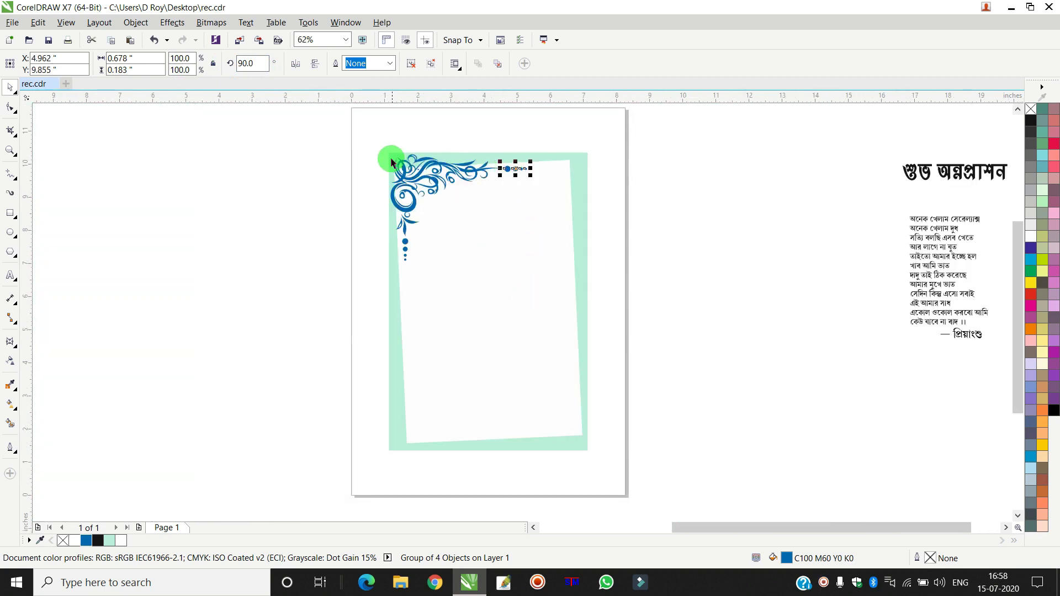
- Group the ornament with both dot trails and copy the group
{"action": "left_click", "coordinate": [320, 142]}
{"action": "left_click_drag", "start_coordinate": [302, 137], "coordinate": [562, 308]}
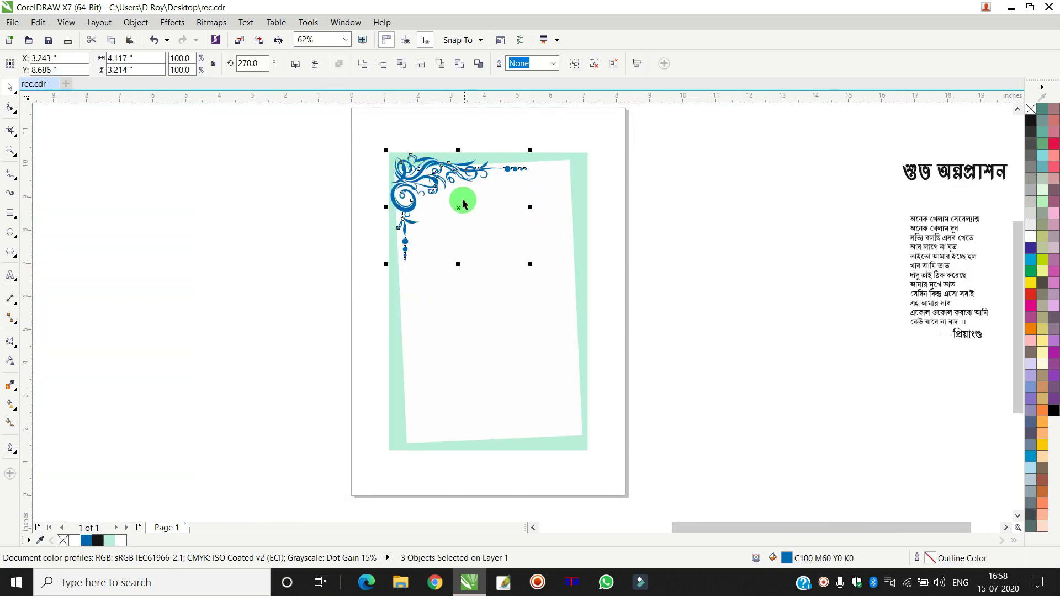
{"action": "right_click", "coordinate": [438, 181]}
{"action": "left_click", "coordinate": [538, 249]}
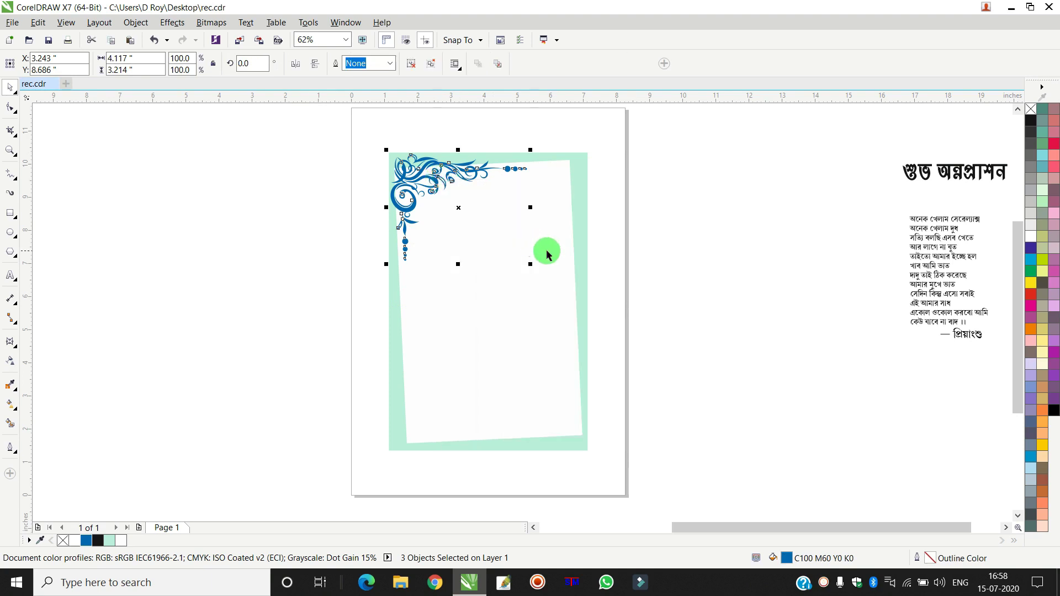
{"action": "left_click_drag", "start_coordinate": [532, 265], "coordinate": [556, 260]}
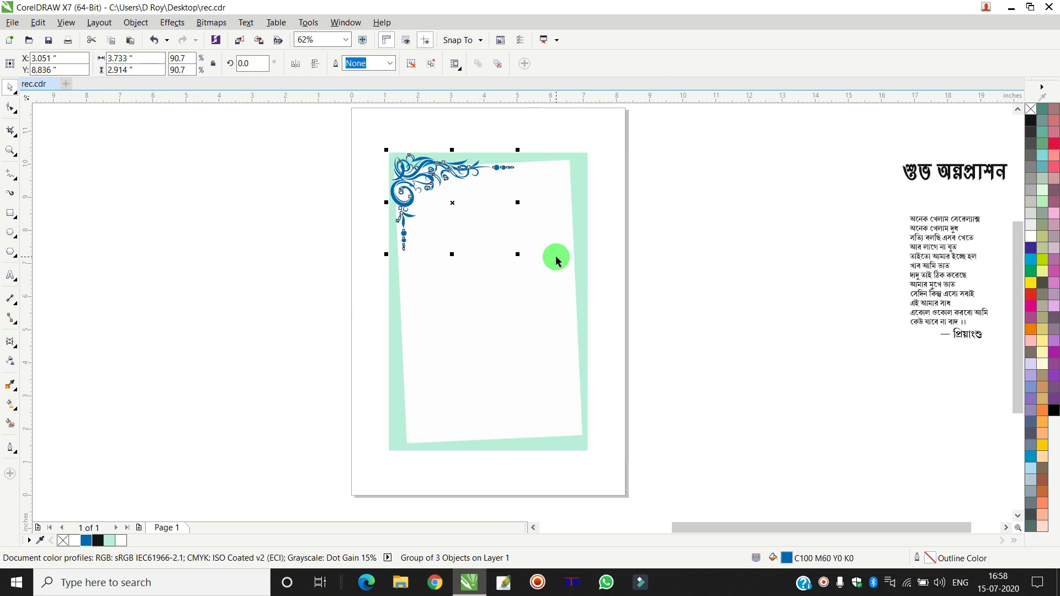
{"action": "key", "text": "ctrl+z"}
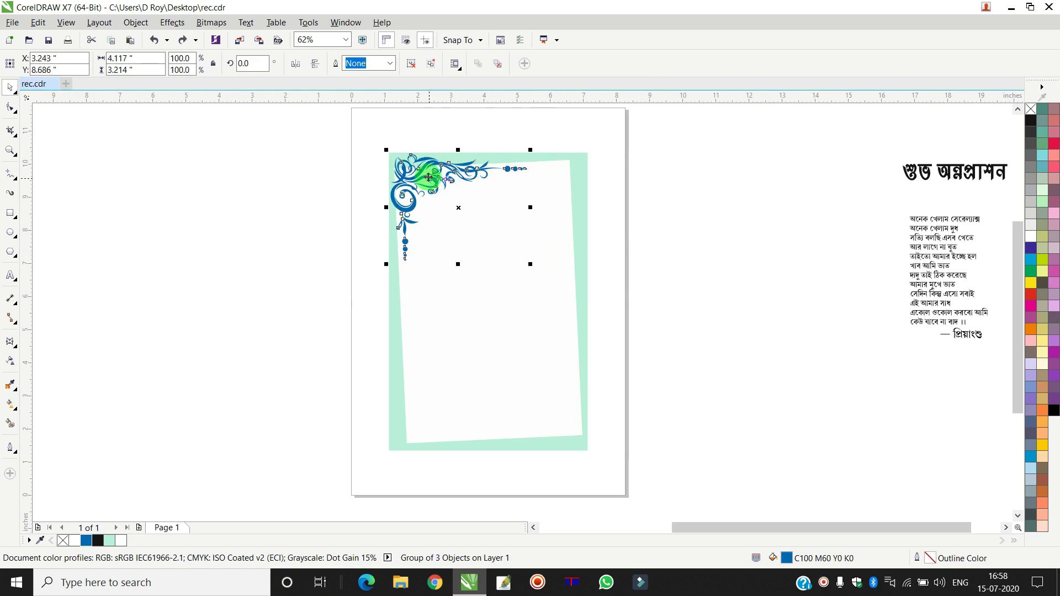
{"action": "right_click", "coordinate": [428, 178]}
{"action": "left_click", "coordinate": [469, 327]}
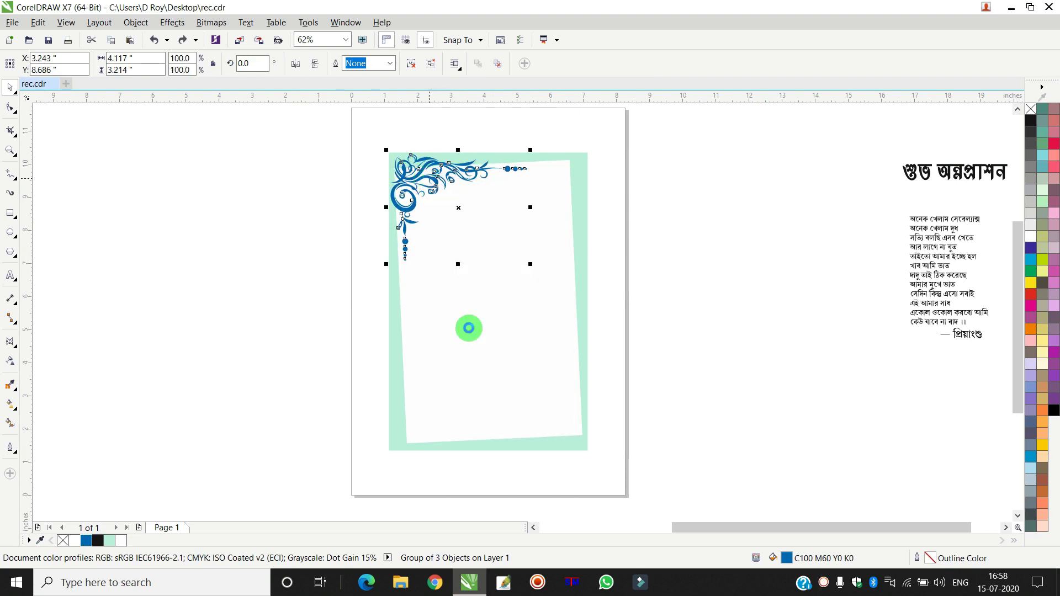
- Paste the ornament copy, mirror it horizontally and vertically, and fit it into the bottom-right corner
{"action": "left_click", "coordinate": [38, 22]}
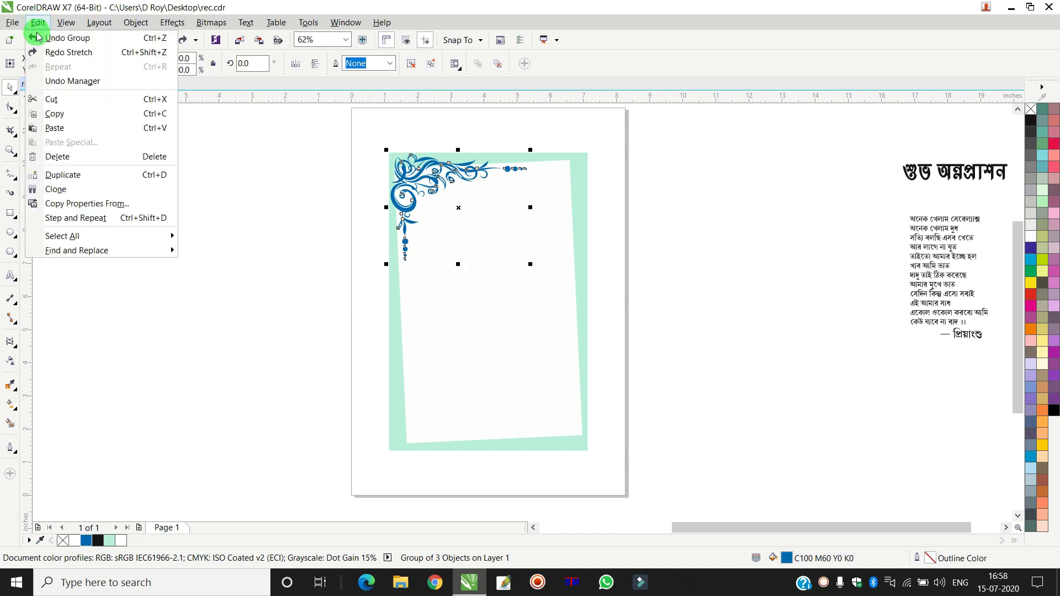
{"action": "left_click", "coordinate": [55, 128]}
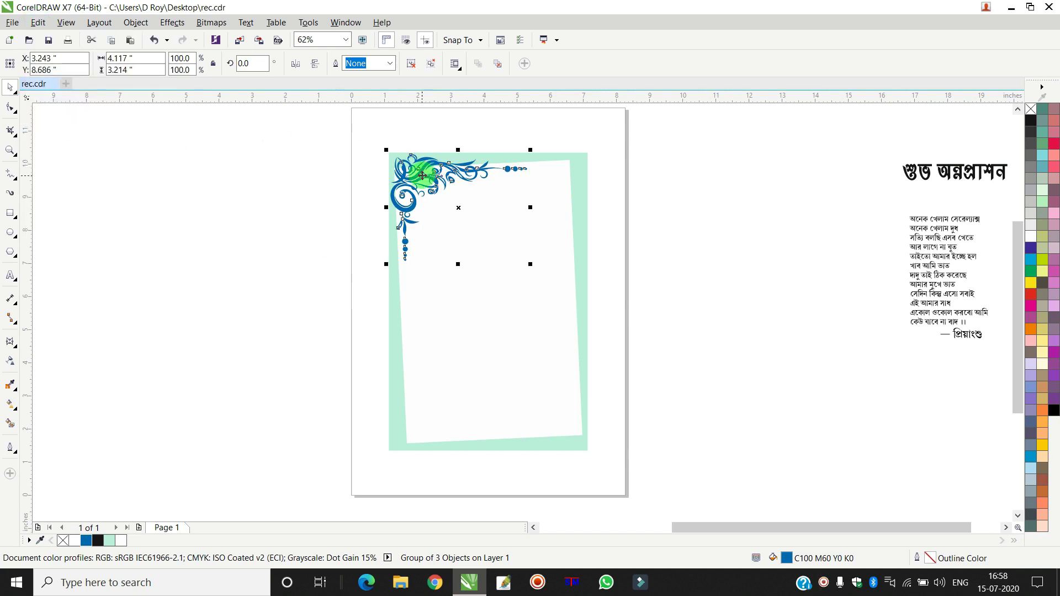
{"action": "left_click_drag", "start_coordinate": [451, 166], "coordinate": [502, 331]}
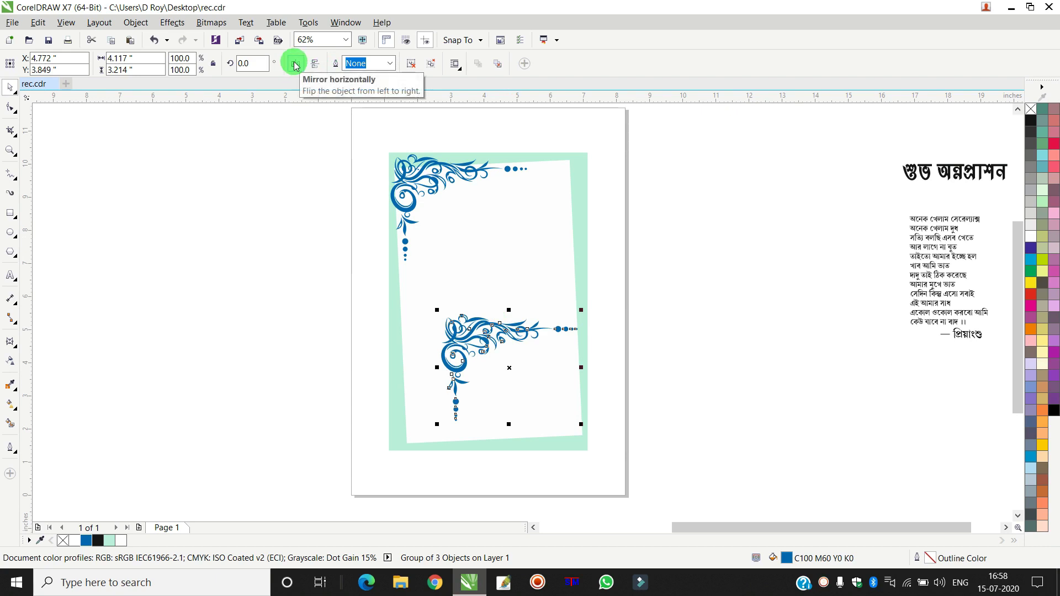
{"action": "left_click", "coordinate": [295, 65]}
{"action": "left_click", "coordinate": [315, 63]}
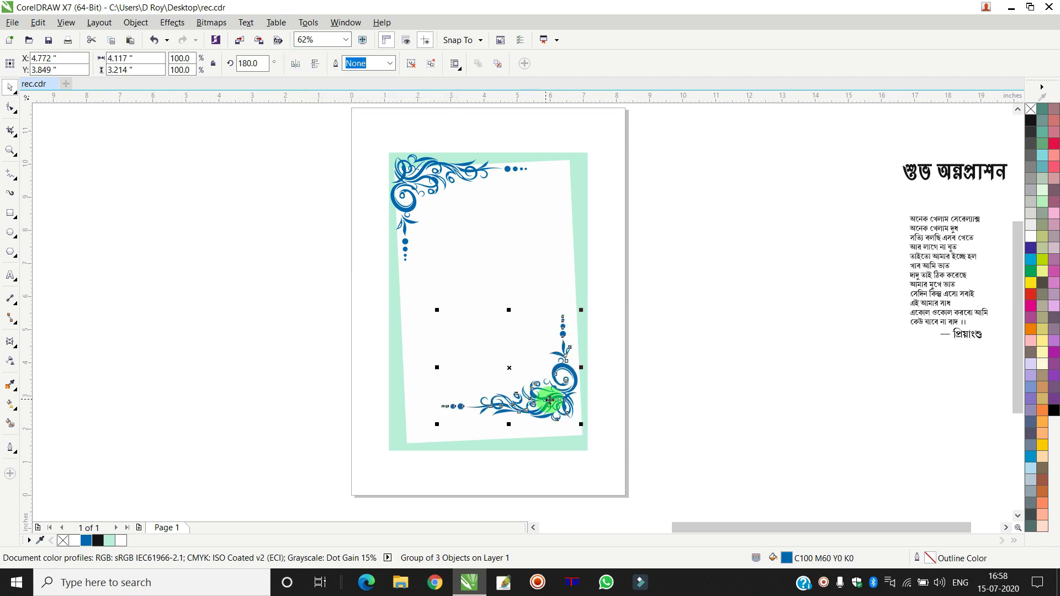
{"action": "scroll", "coordinate": [581, 442], "scroll_direction": "up", "scroll_amount": 4}
{"action": "left_click_drag", "start_coordinate": [485, 358], "coordinate": [513, 454]}
{"action": "left_click", "coordinate": [677, 373]}
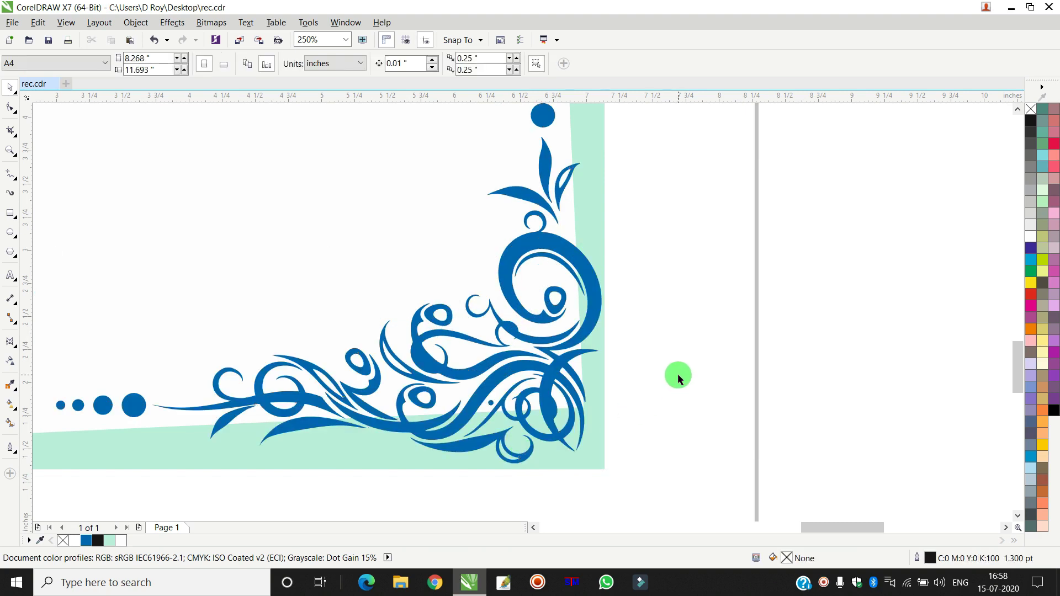
{"action": "scroll", "coordinate": [677, 373], "scroll_direction": "down", "scroll_amount": 4}
{"action": "scroll", "coordinate": [662, 320], "scroll_direction": "up", "scroll_amount": 2}
{"action": "left_click", "coordinate": [665, 319]}
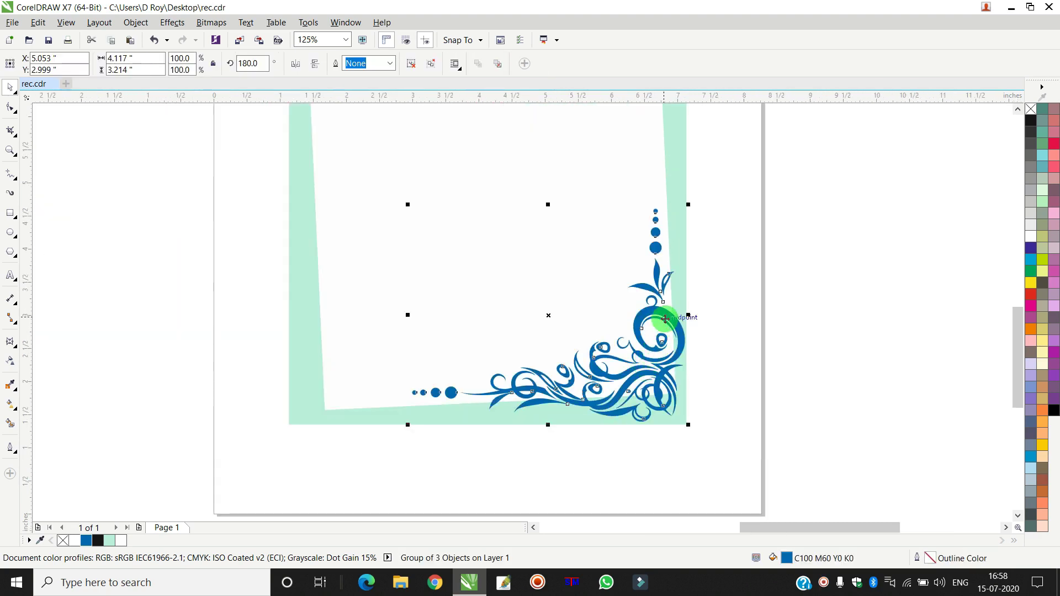
{"action": "scroll", "coordinate": [666, 318], "scroll_direction": "down", "scroll_amount": 1}
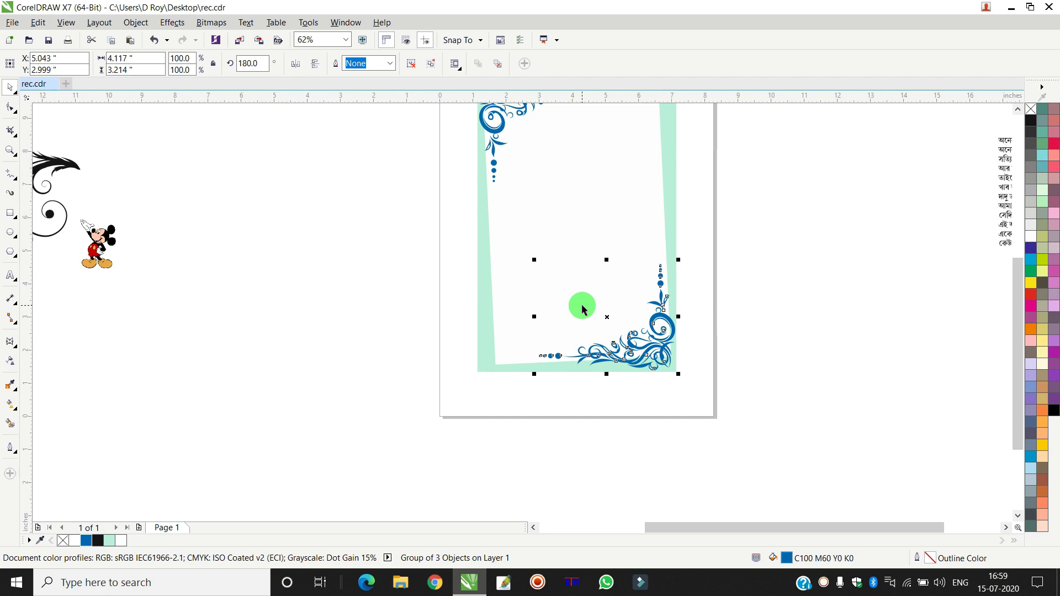
- Move the black swirl onto the panel, recolour it mint (C40 M0 Y30 K0), and centre it
{"action": "scroll", "coordinate": [583, 309], "scroll_direction": "down", "scroll_amount": 1}
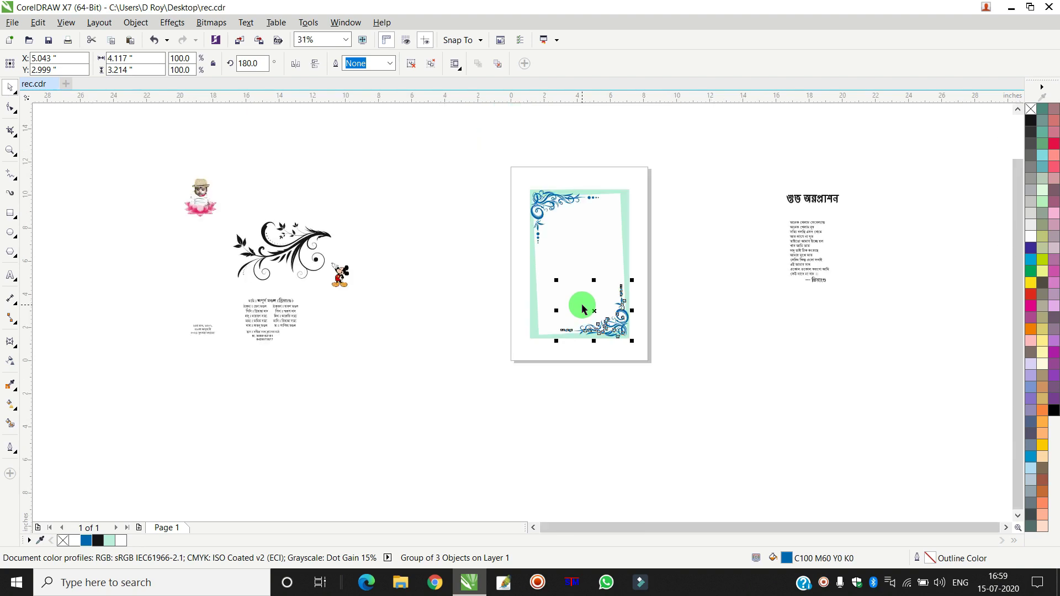
{"action": "left_click_drag", "start_coordinate": [290, 245], "coordinate": [523, 274]}
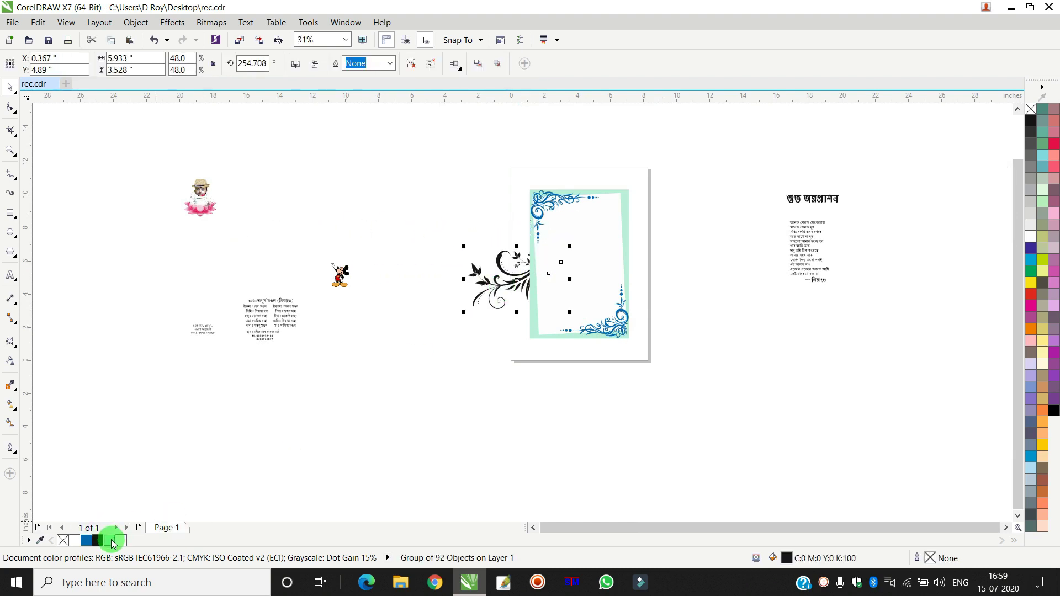
{"action": "left_click", "coordinate": [112, 542]}
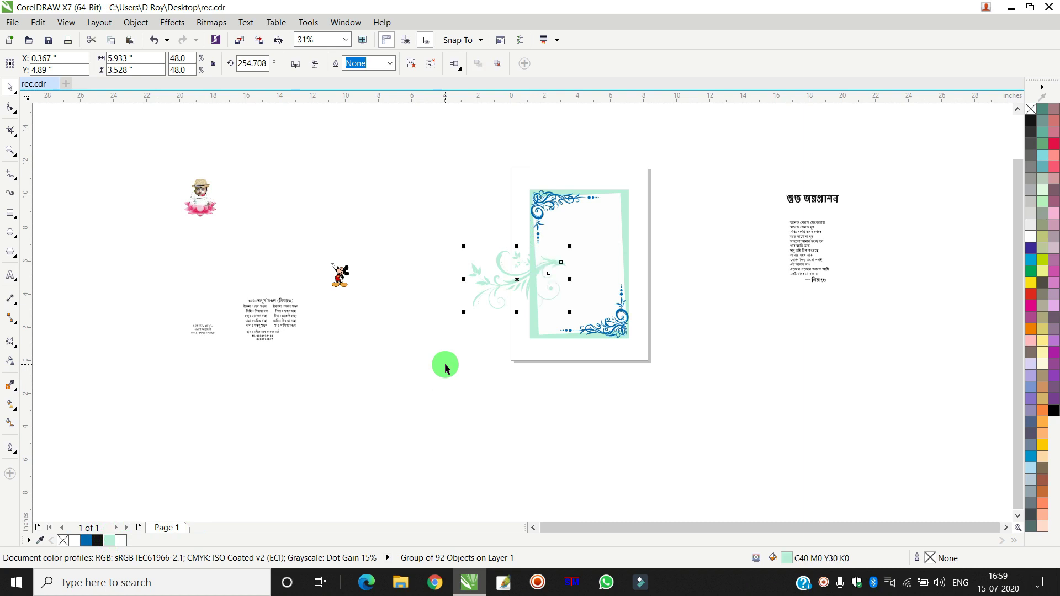
{"action": "left_click_drag", "start_coordinate": [490, 279], "coordinate": [545, 248]}
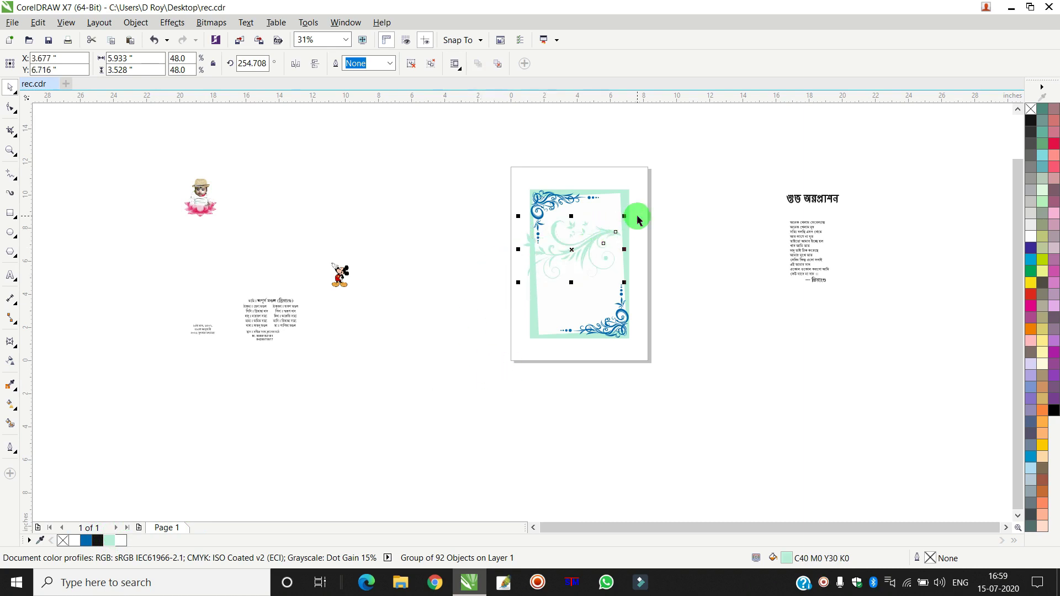
{"action": "scroll", "coordinate": [633, 213], "scroll_direction": "up", "scroll_amount": 2}
{"action": "left_click", "coordinate": [684, 185]}
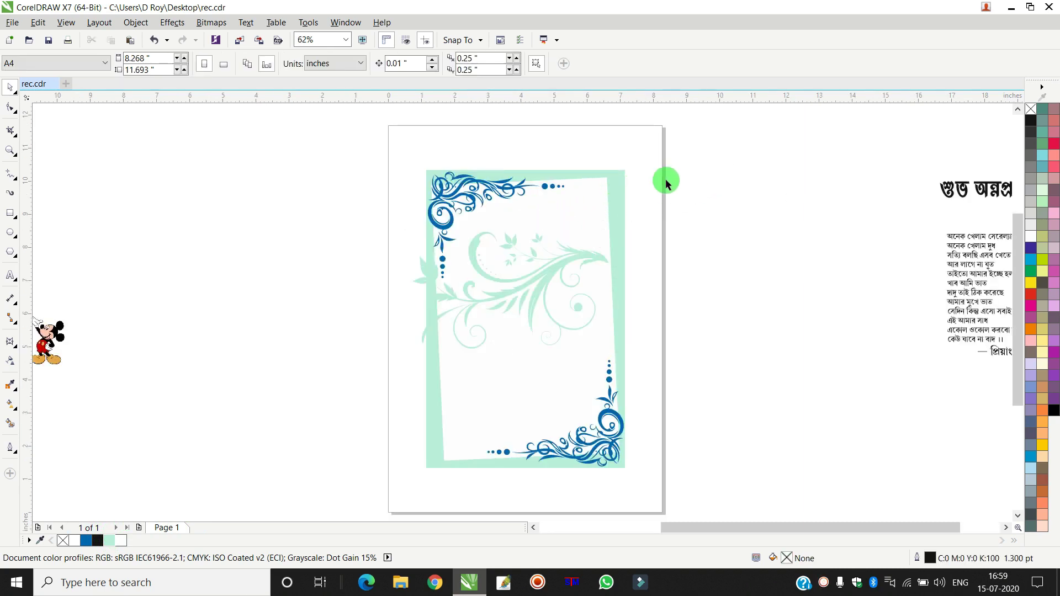
- Refill the background rectangle teal, C75 M0 Y40 K0, through Edit Fill
{"action": "left_click", "coordinate": [623, 180]}
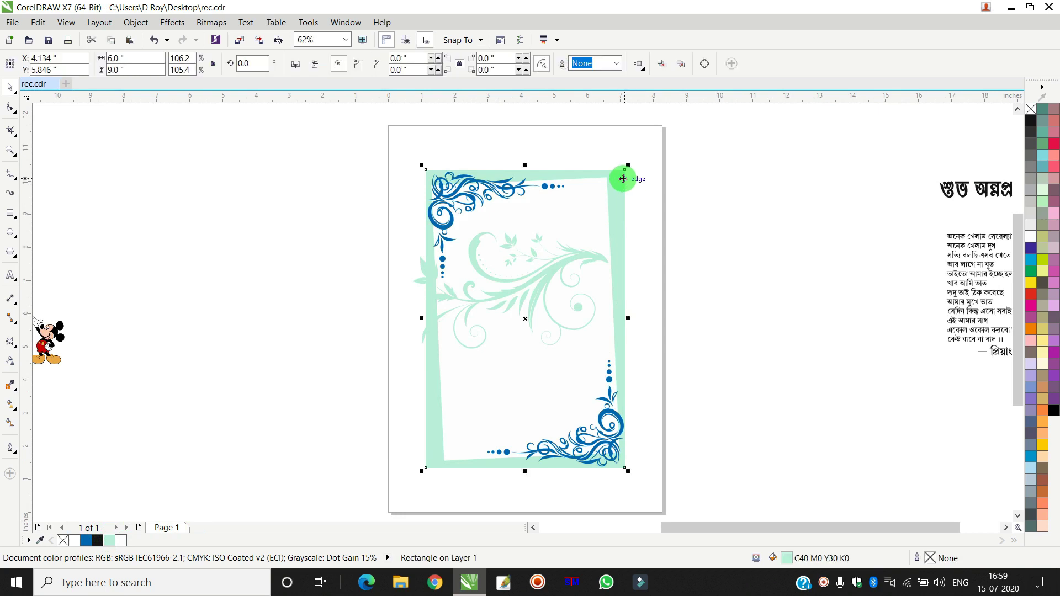
{"action": "left_click", "coordinate": [1043, 157]}
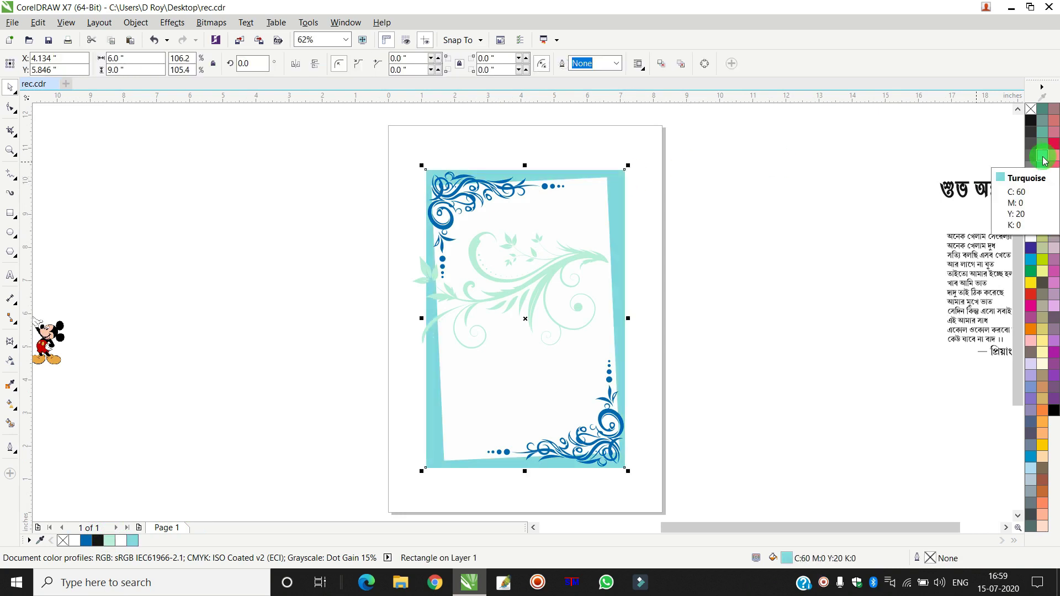
{"action": "left_click", "coordinate": [787, 564]}
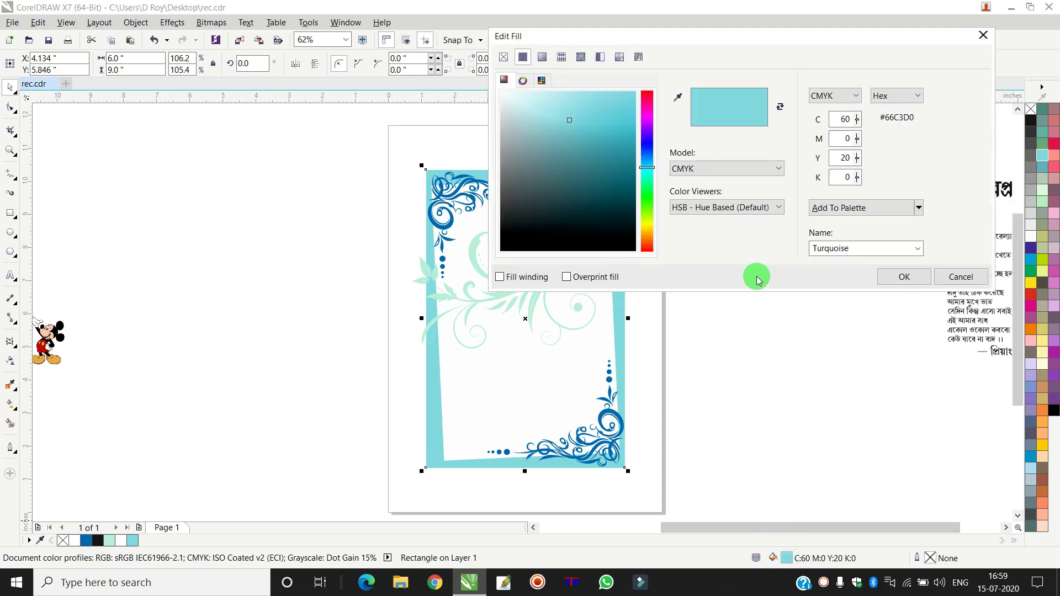
{"action": "left_click", "coordinate": [845, 160]}
{"action": "left_click_drag", "start_coordinate": [844, 160], "coordinate": [939, 164]}
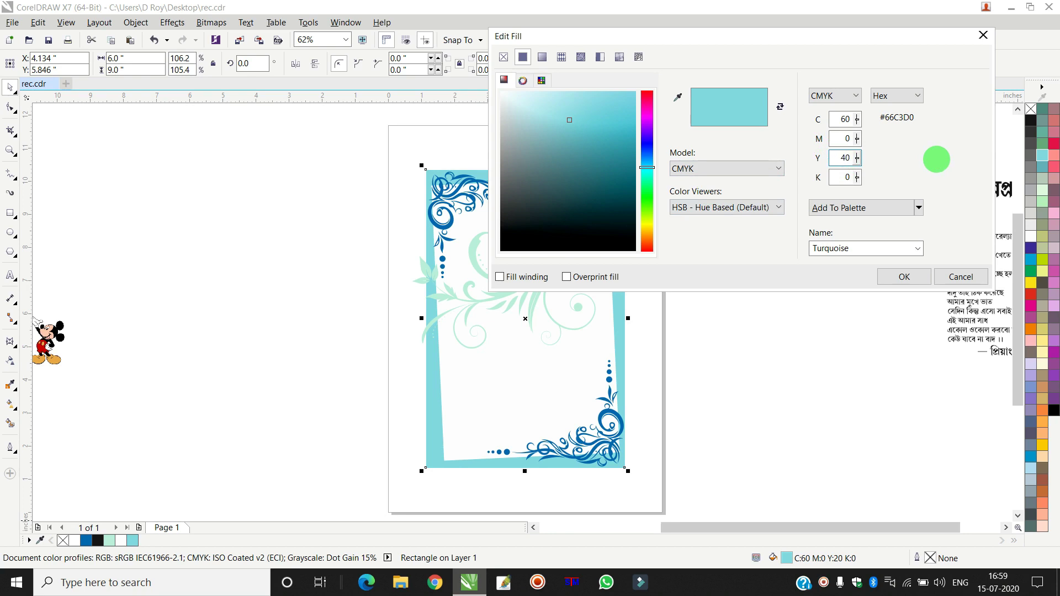
{"action": "key", "text": "shift+Tab"}
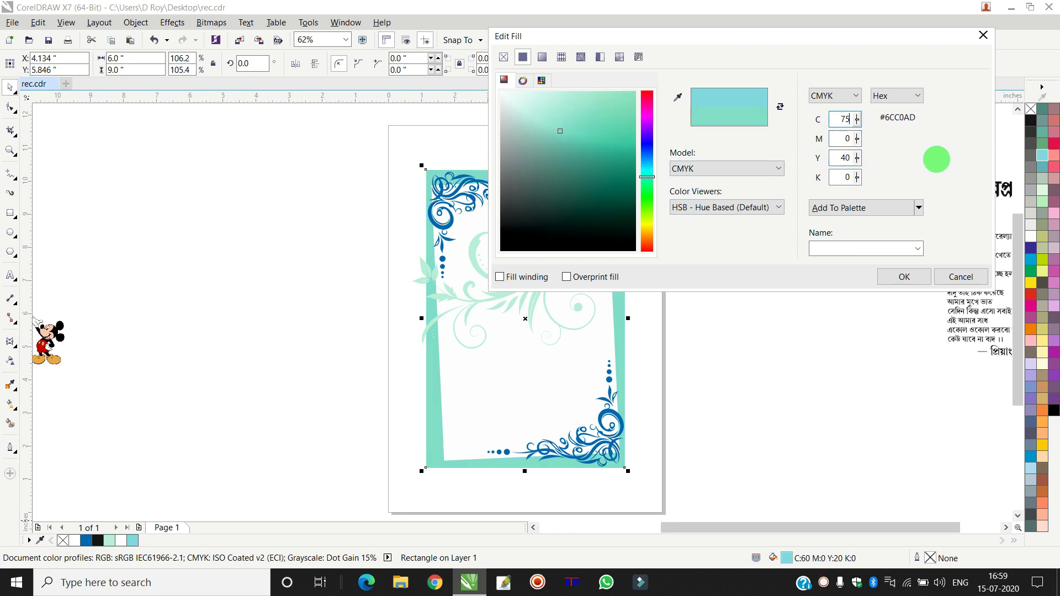
{"action": "type", "text": "75"}
{"action": "key", "text": "Tab"}
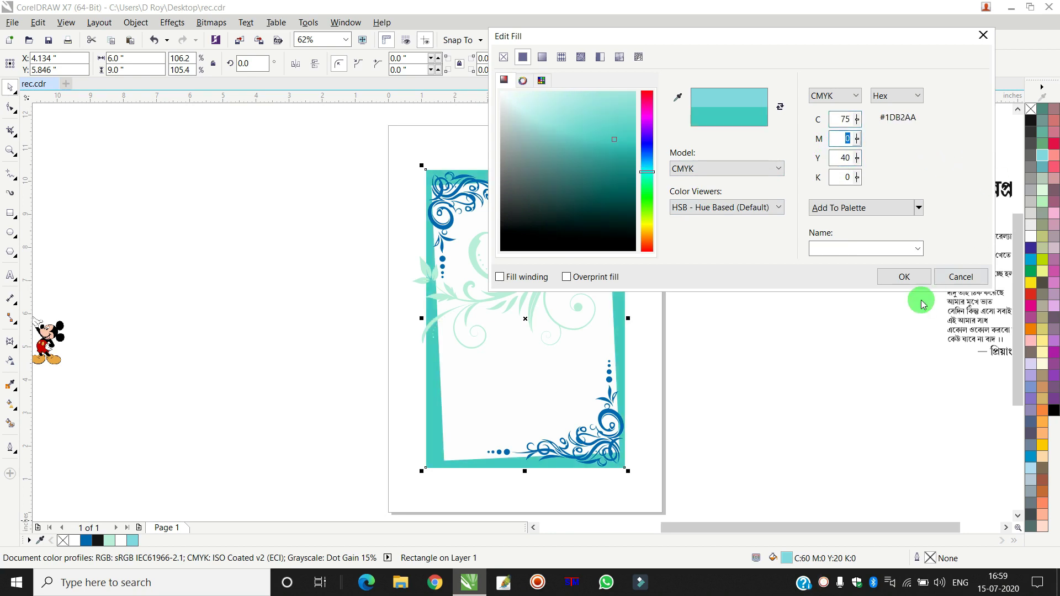
{"action": "left_click", "coordinate": [902, 278]}
{"action": "left_click", "coordinate": [791, 229]}
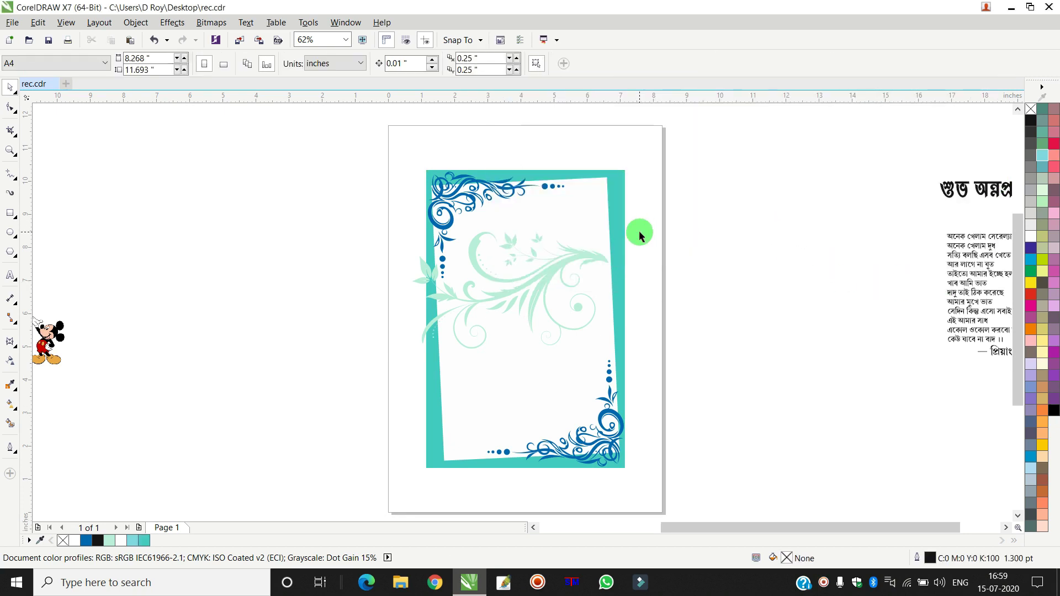
{"action": "left_click", "coordinate": [567, 266]}
- Move the mint swirl up to the panel's top edge and copy it
{"action": "left_click_drag", "start_coordinate": [568, 265], "coordinate": [585, 184]}
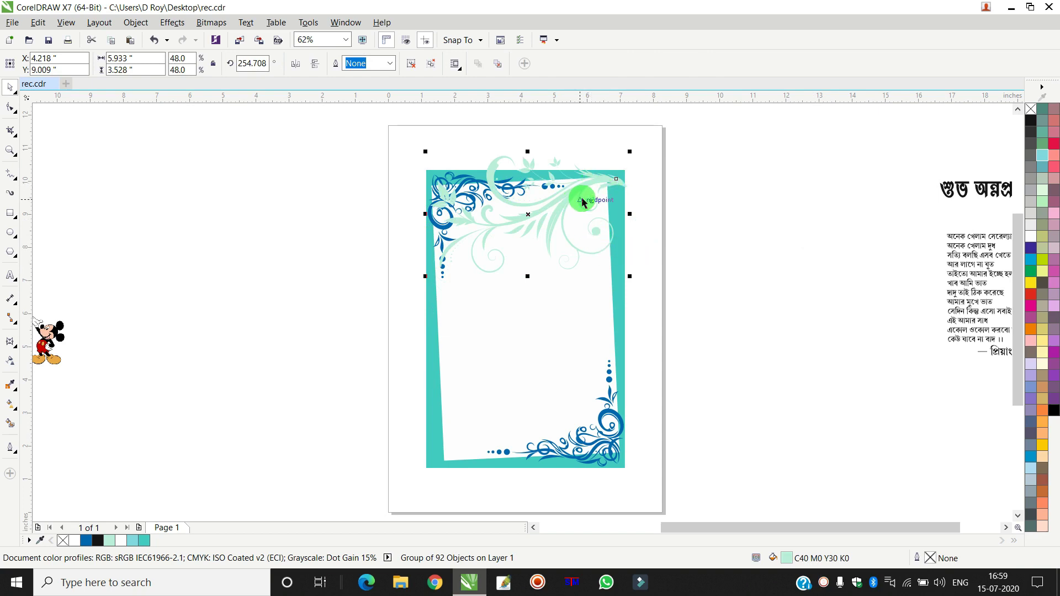
{"action": "scroll", "coordinate": [582, 203], "scroll_direction": "up", "scroll_amount": 2}
{"action": "scroll", "coordinate": [591, 194], "scroll_direction": "down", "scroll_amount": 4}
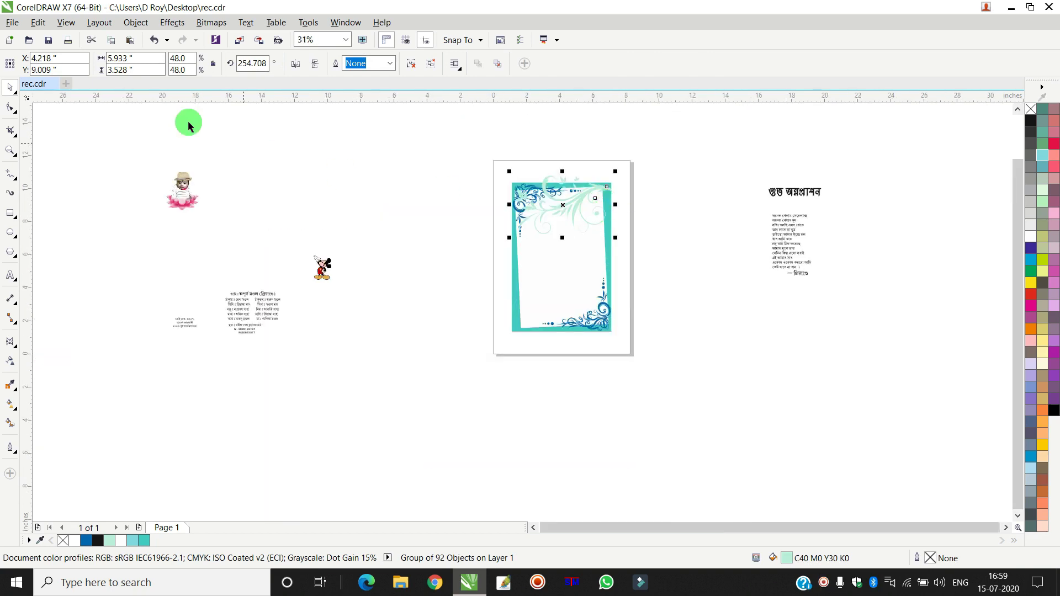
{"action": "left_click", "coordinate": [37, 22]}
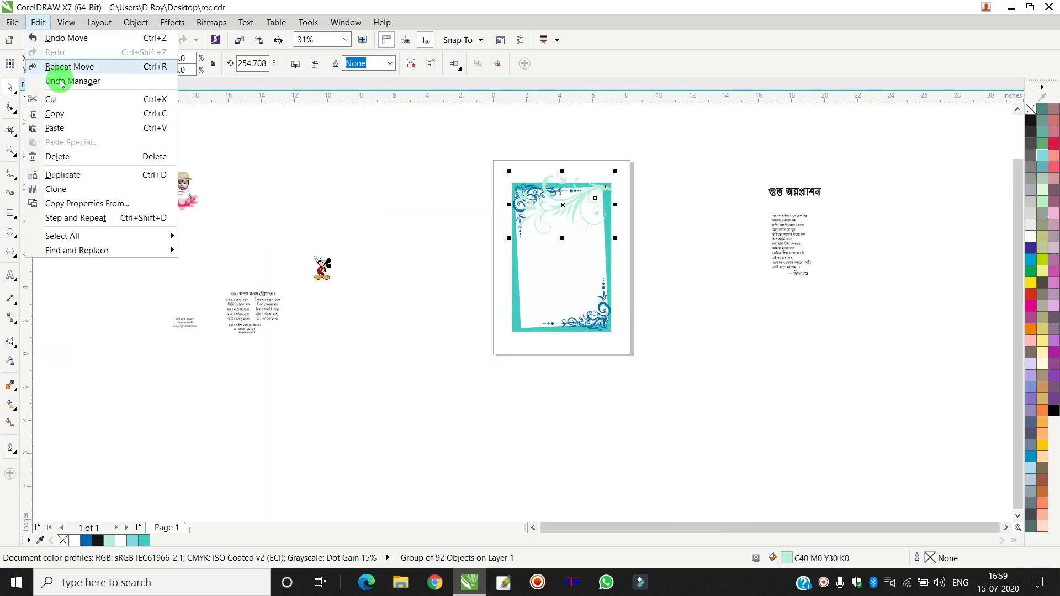
{"action": "left_click", "coordinate": [74, 113]}
- Paste a second swirl, mirror it both ways, and place it along the panel's bottom edge
{"action": "left_click", "coordinate": [39, 24]}
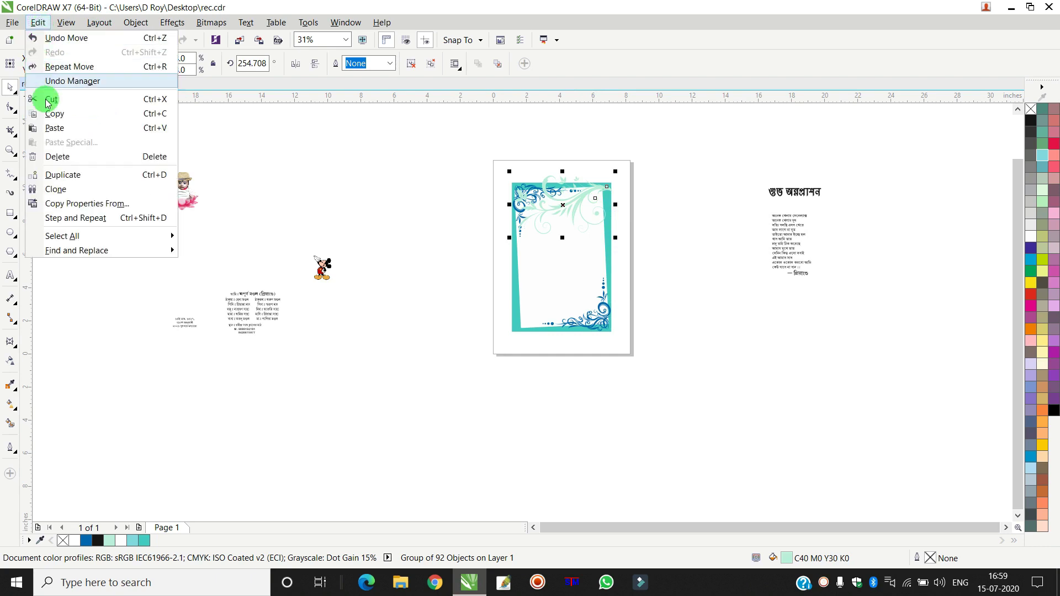
{"action": "left_click", "coordinate": [63, 133]}
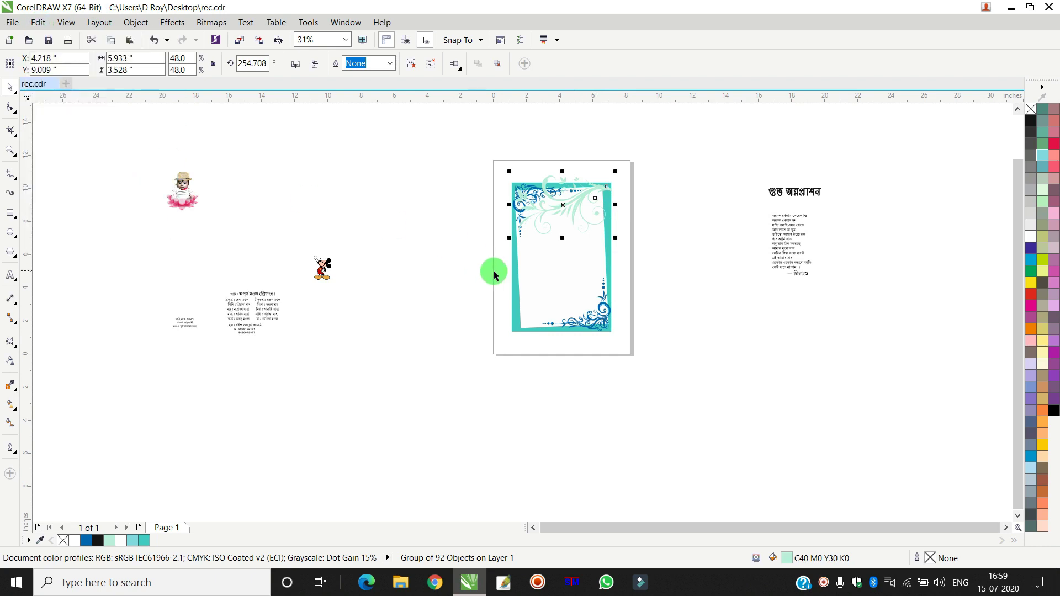
{"action": "scroll", "coordinate": [524, 276], "scroll_direction": "up", "scroll_amount": 2}
{"action": "left_click_drag", "start_coordinate": [611, 137], "coordinate": [591, 300]}
{"action": "left_click", "coordinate": [296, 63]}
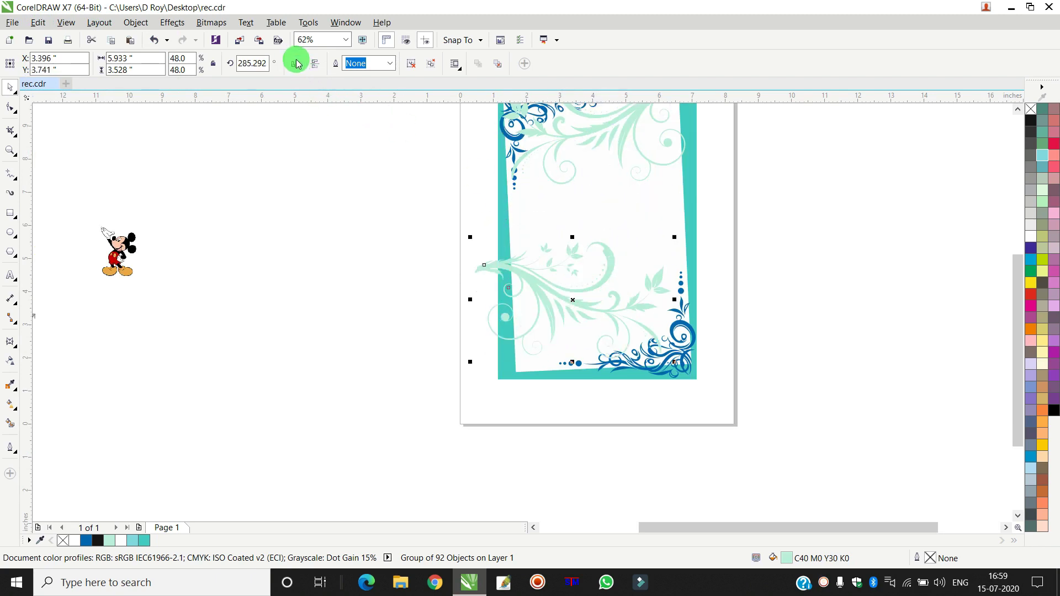
{"action": "left_click", "coordinate": [317, 64]}
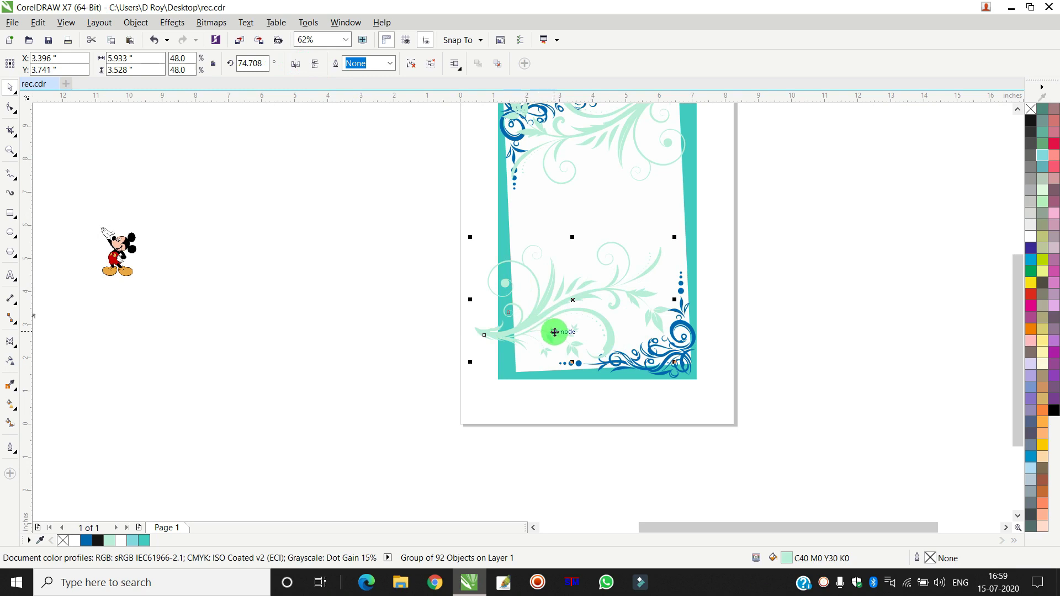
{"action": "scroll", "coordinate": [552, 332], "scroll_direction": "up", "scroll_amount": 2}
{"action": "left_click_drag", "start_coordinate": [503, 329], "coordinate": [542, 373]}
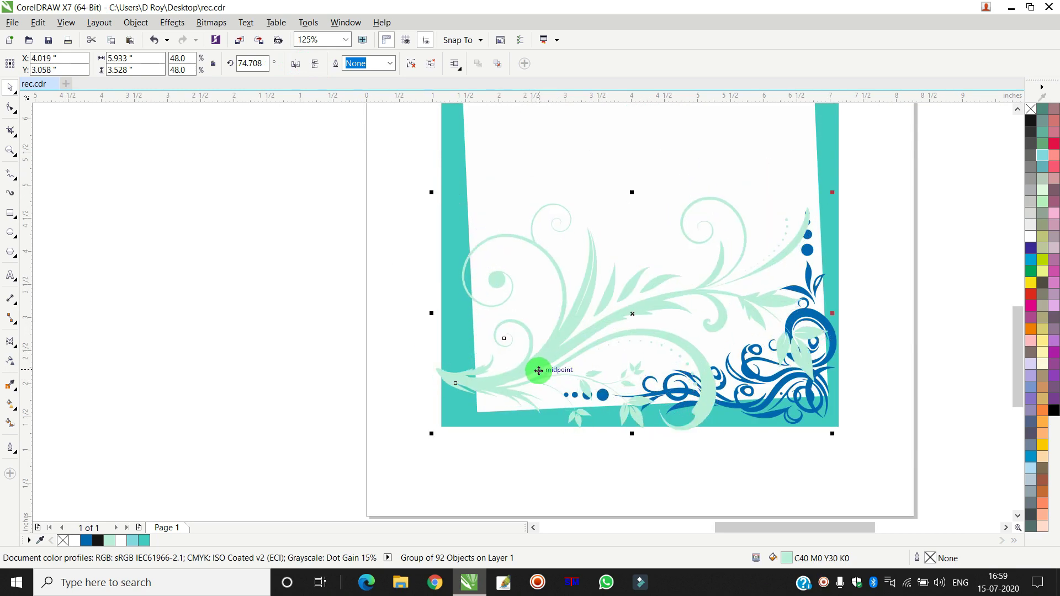
- Nudge the top flourish into position and select both top and bottom flourishes
{"action": "scroll", "coordinate": [540, 365], "scroll_direction": "down", "scroll_amount": 4}
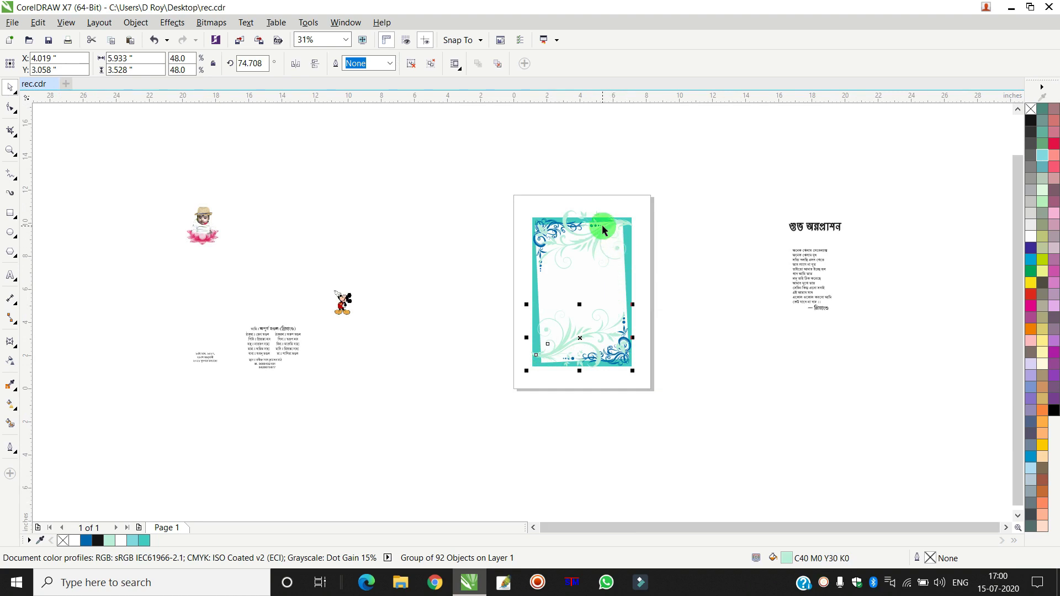
{"action": "scroll", "coordinate": [601, 224], "scroll_direction": "up", "scroll_amount": 4}
{"action": "left_click_drag", "start_coordinate": [590, 237], "coordinate": [590, 252]}
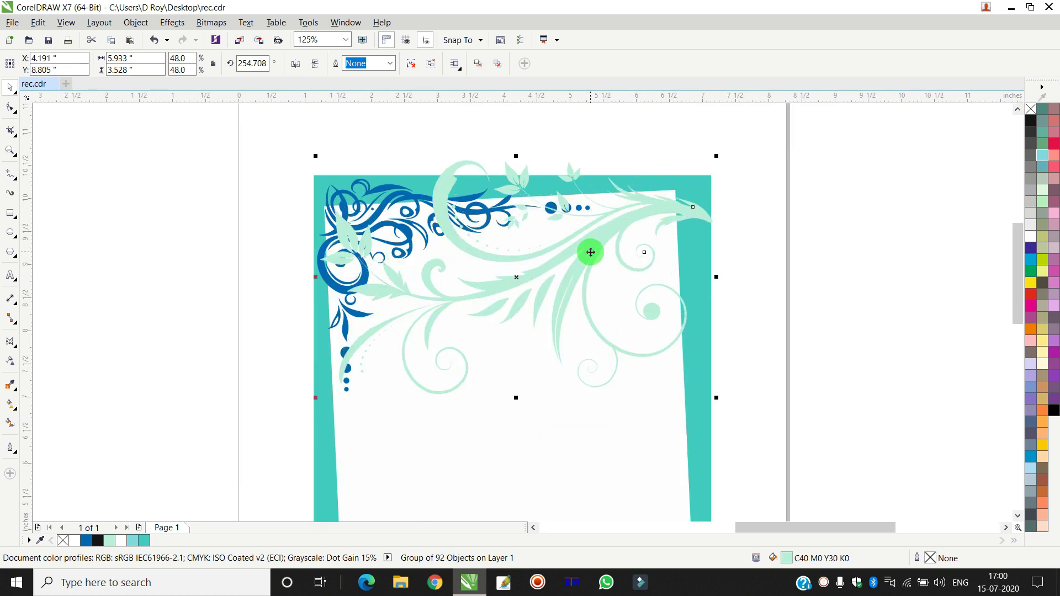
{"action": "scroll", "coordinate": [590, 252], "scroll_direction": "down", "scroll_amount": 2}
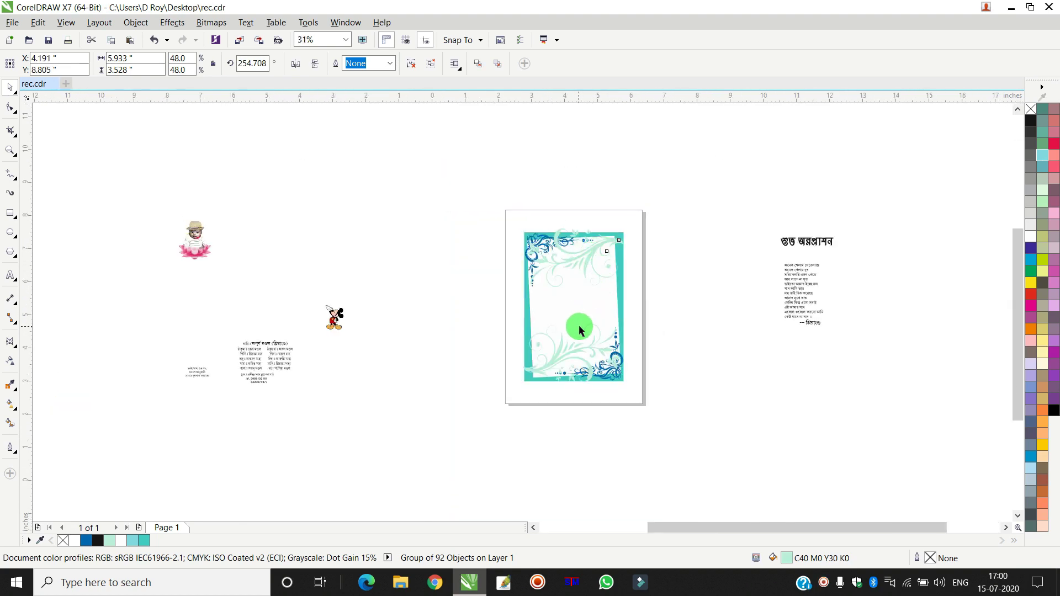
{"action": "scroll", "coordinate": [578, 324], "scroll_direction": "up", "scroll_amount": 1}
{"action": "left_click", "coordinate": [562, 369], "text": "shift"}
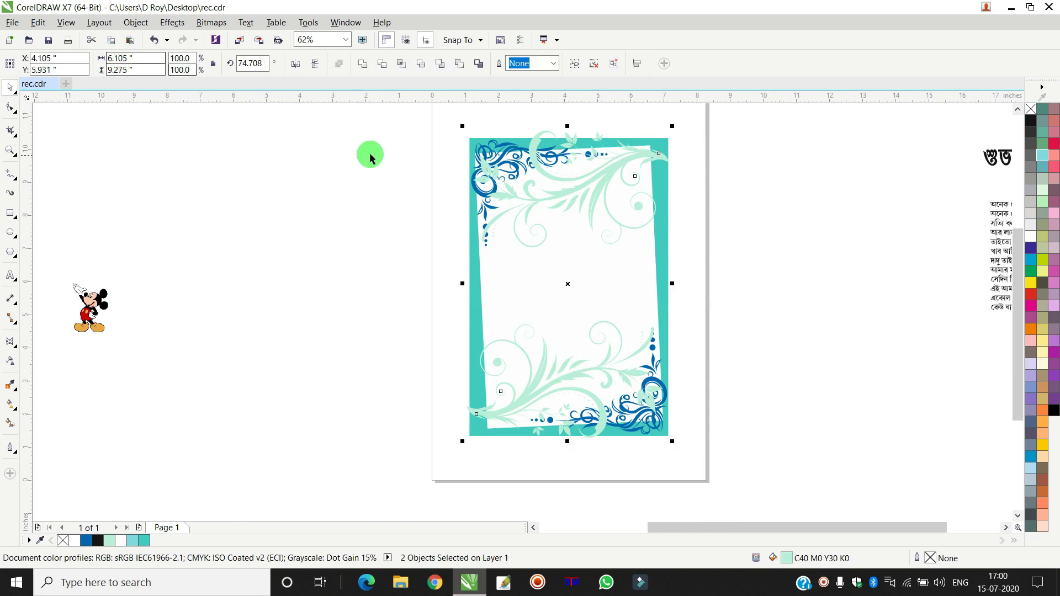
- Group the two mint flourishes into one object, undoing a trial move
{"action": "left_click", "coordinate": [136, 22]}
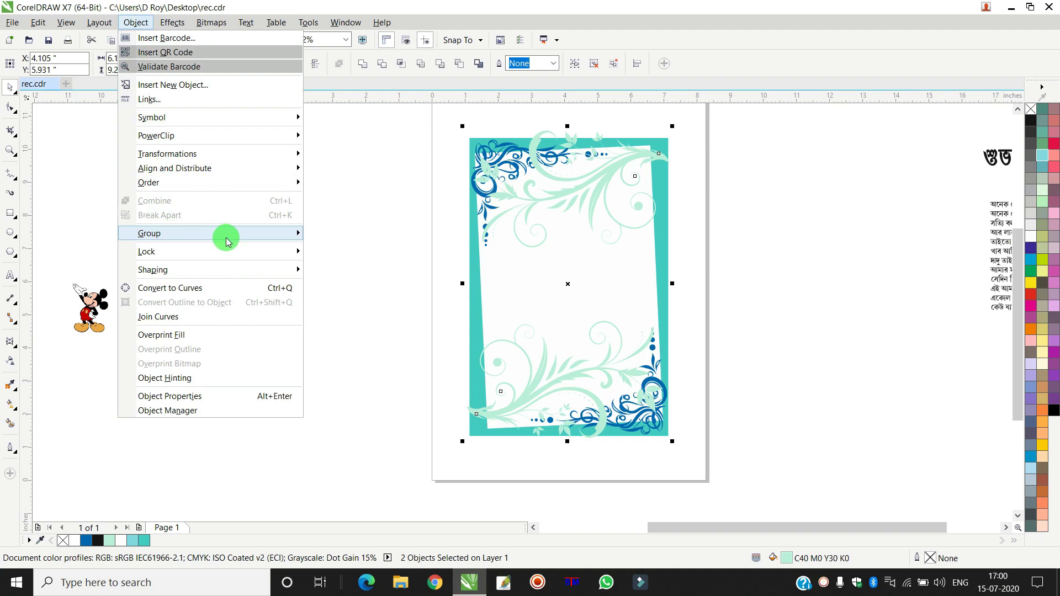
{"action": "mouse_move", "coordinate": [223, 234]}
{"action": "left_click", "coordinate": [329, 234]}
{"action": "left_click_drag", "start_coordinate": [568, 282], "coordinate": [380, 268]}
{"action": "left_click", "coordinate": [38, 23]}
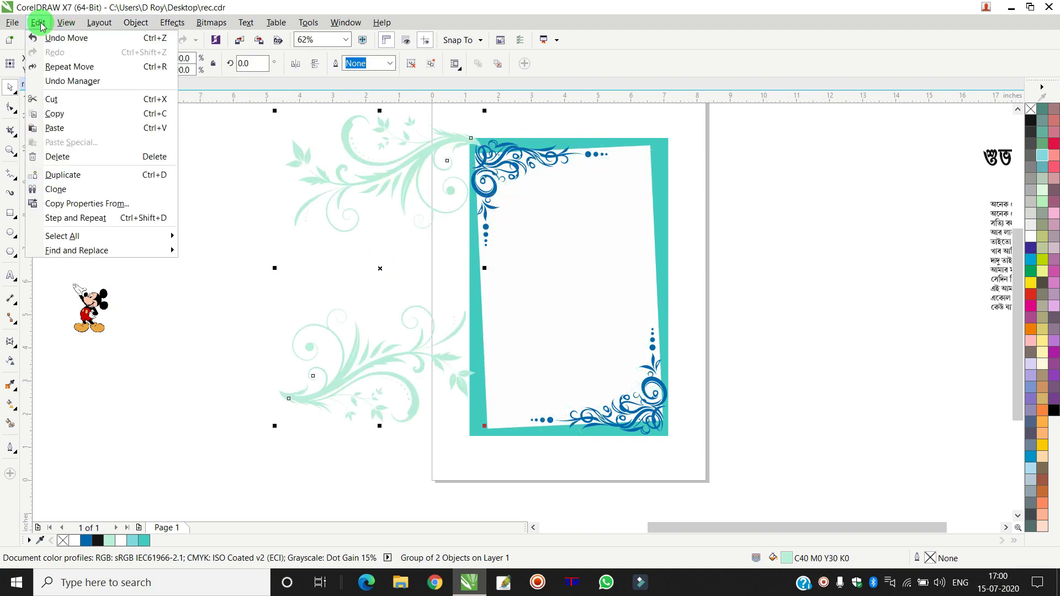
{"action": "left_click", "coordinate": [66, 37]}
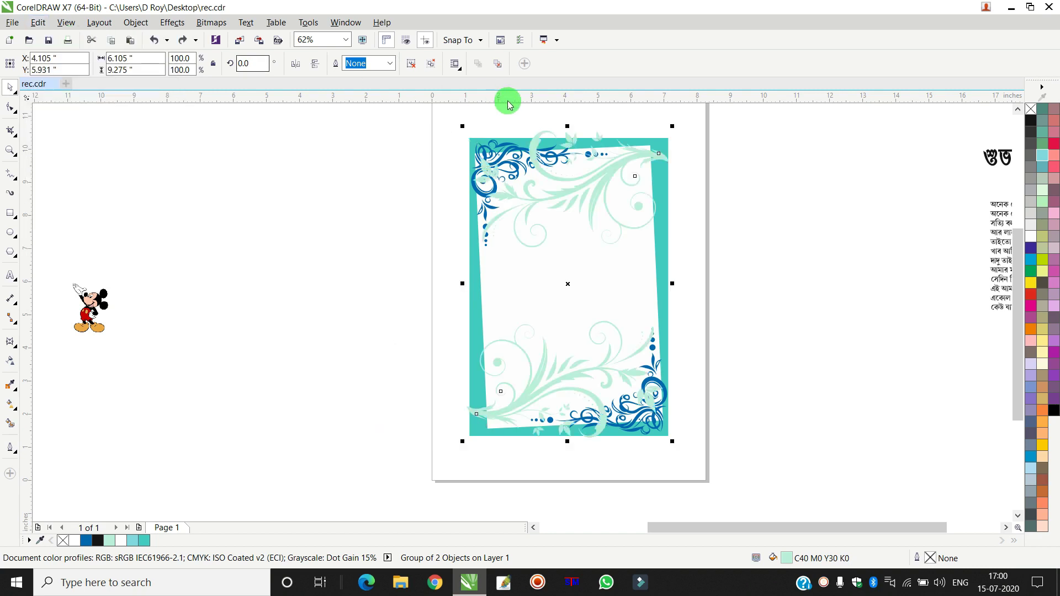
- PowerClip the flourish group inside the turquoise rectangle
{"action": "scroll", "coordinate": [660, 171], "scroll_direction": "up", "scroll_amount": 3}
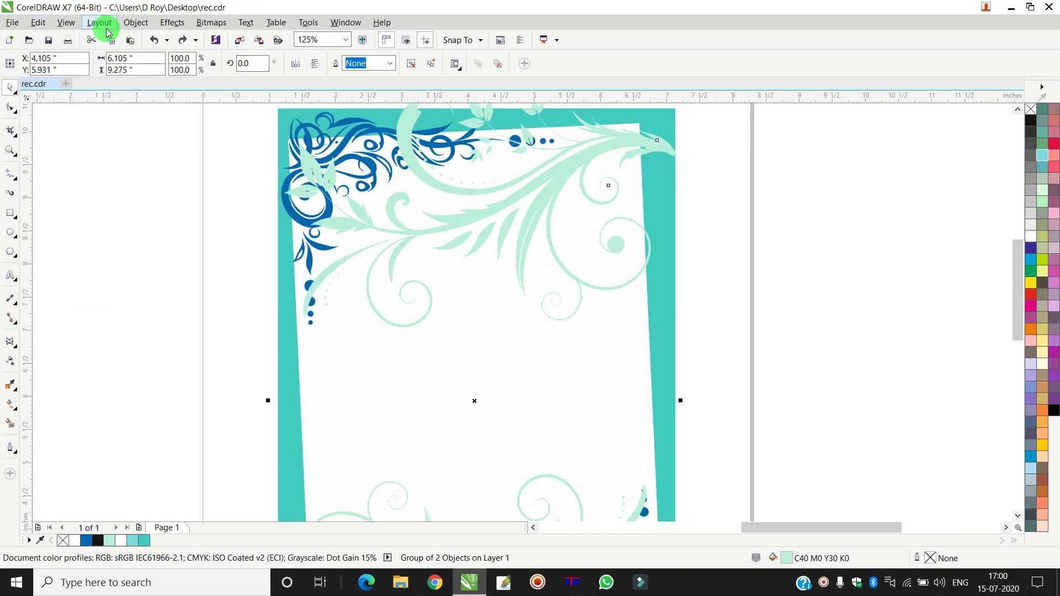
{"action": "scroll", "coordinate": [759, 289], "scroll_direction": "down", "scroll_amount": 3}
{"action": "scroll", "coordinate": [739, 188], "scroll_direction": "up", "scroll_amount": 3}
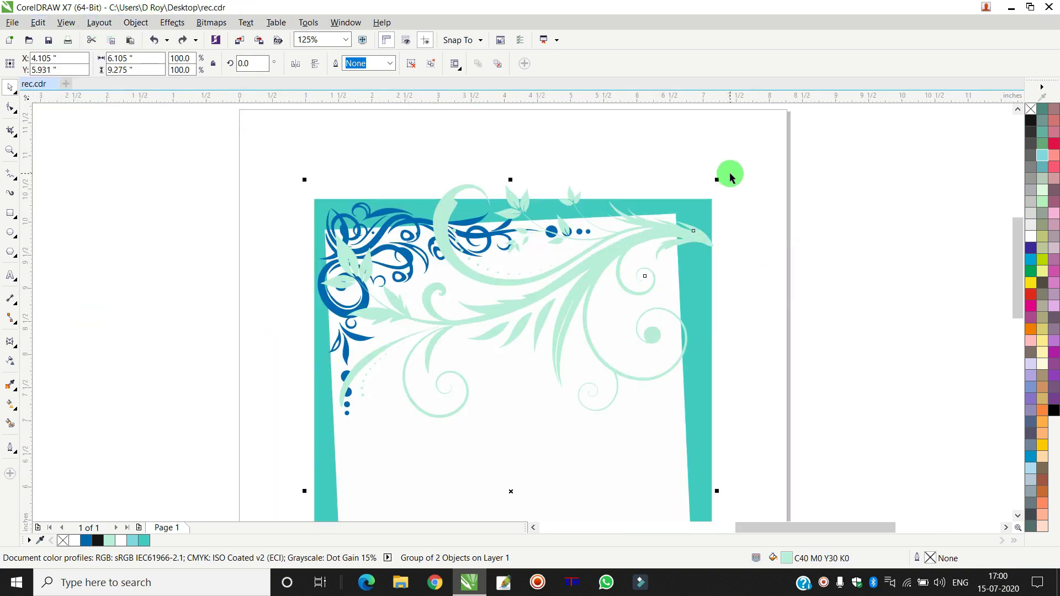
{"action": "left_click_drag", "start_coordinate": [718, 179], "coordinate": [717, 178]}
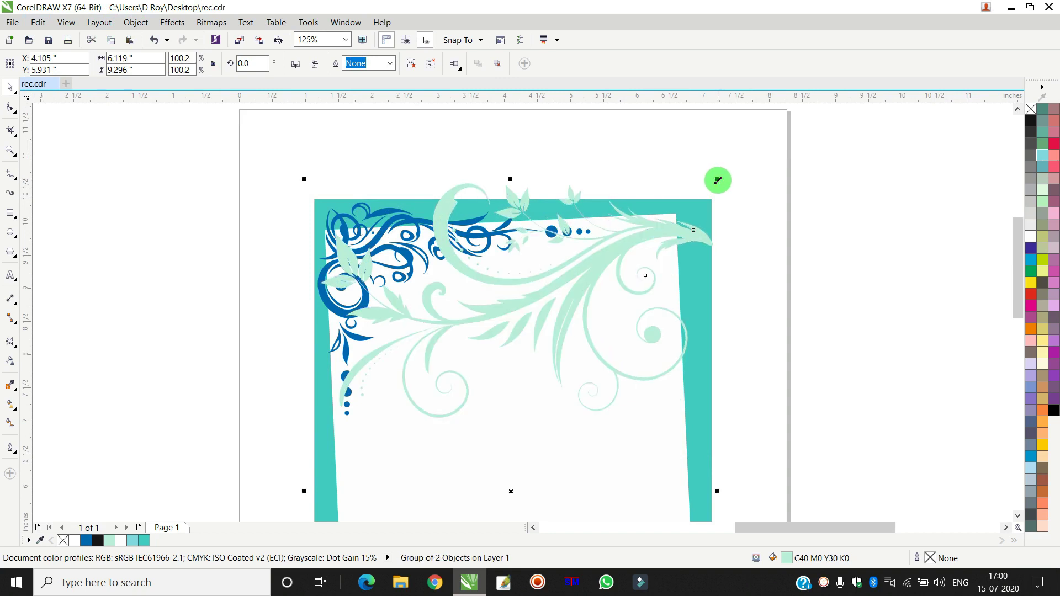
{"action": "left_click", "coordinate": [136, 22]}
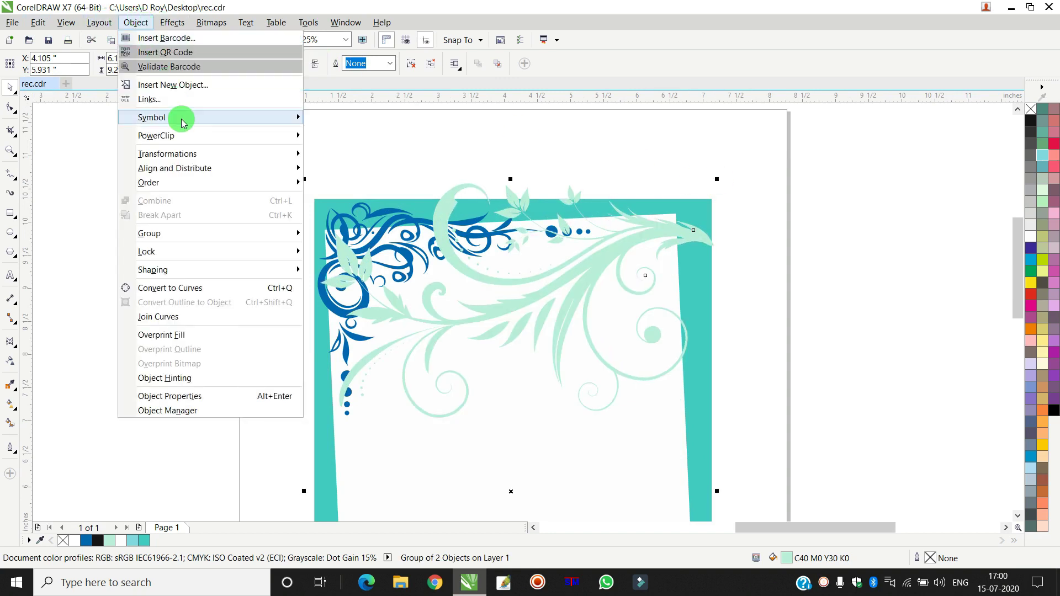
{"action": "mouse_move", "coordinate": [182, 135]}
{"action": "left_click", "coordinate": [331, 134]}
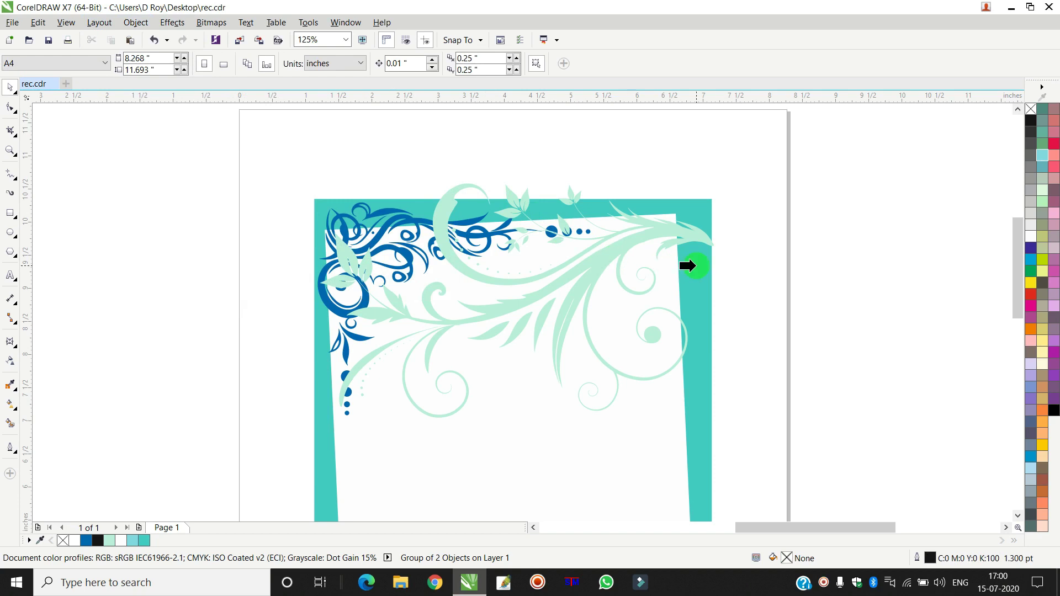
{"action": "left_click", "coordinate": [691, 264]}
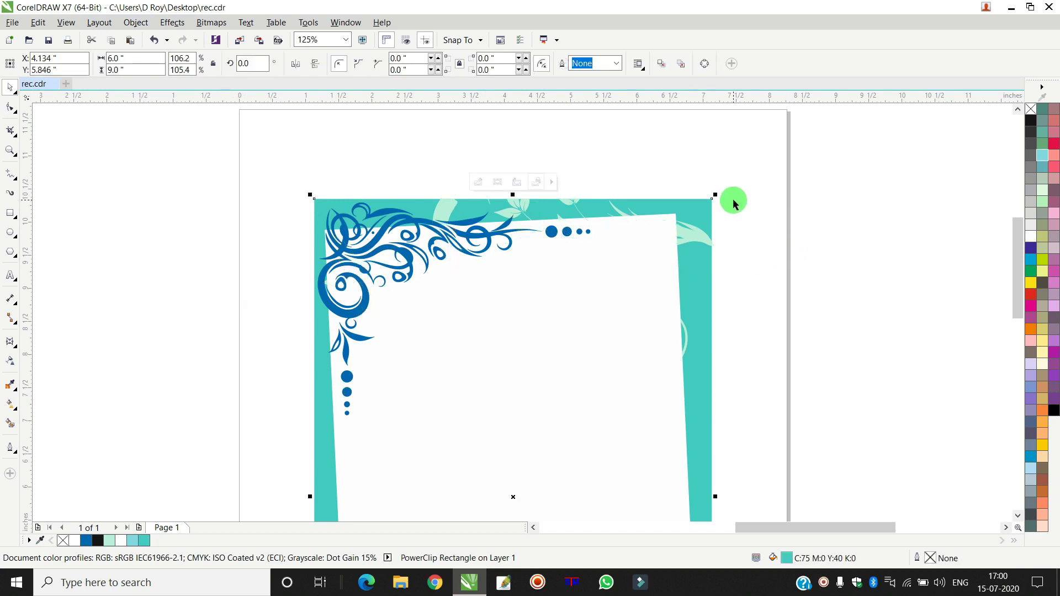
{"action": "left_click", "coordinate": [734, 196]}
{"action": "scroll", "coordinate": [737, 212], "scroll_direction": "down", "scroll_amount": 3}
{"action": "scroll", "coordinate": [661, 366], "scroll_direction": "up", "scroll_amount": 4}
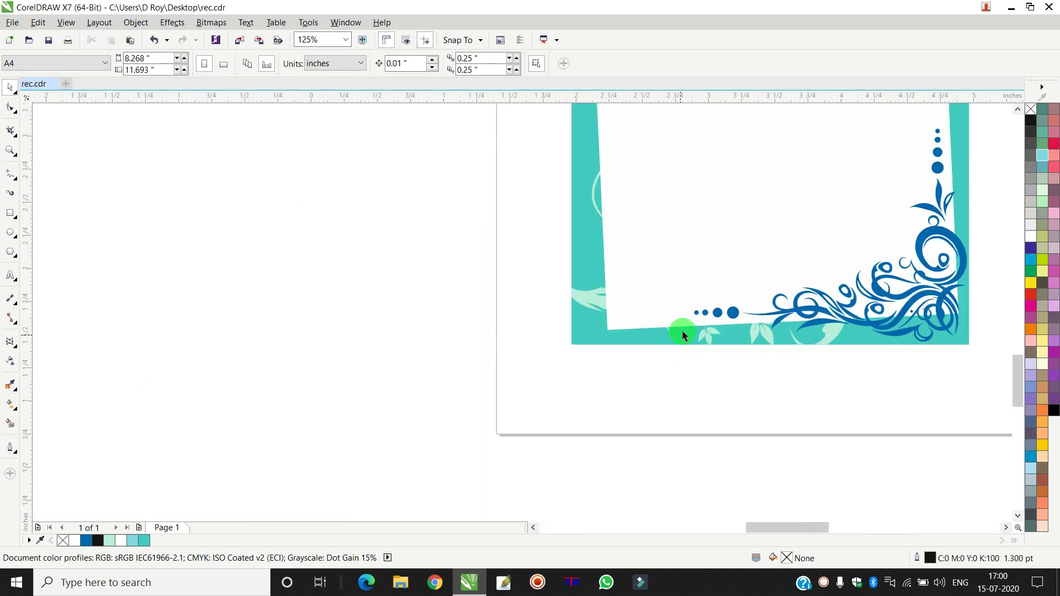
{"action": "scroll", "coordinate": [684, 331], "scroll_direction": "down", "scroll_amount": 6}
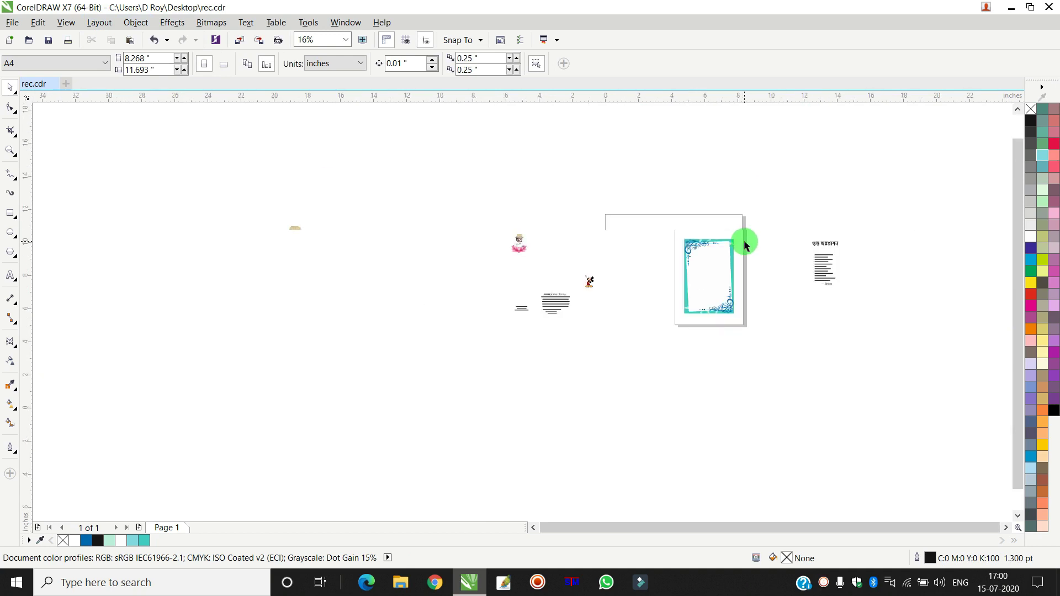
{"action": "scroll", "coordinate": [739, 243], "scroll_direction": "up", "scroll_amount": 5}
- Place the tilted white panel inside the turquoise rectangle as well
{"action": "left_click", "coordinate": [533, 296]}
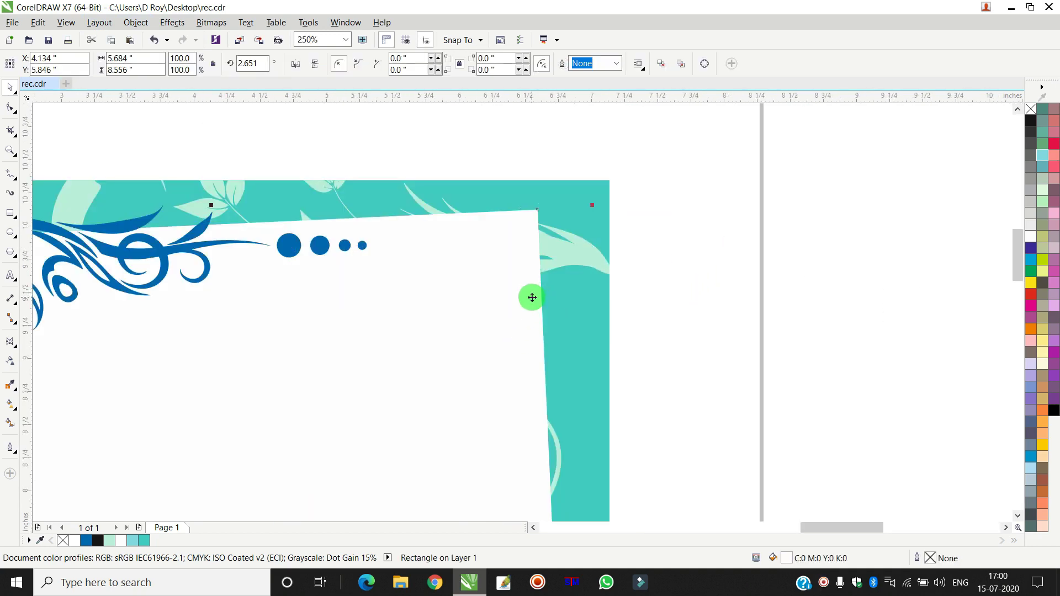
{"action": "left_click", "coordinate": [135, 22]}
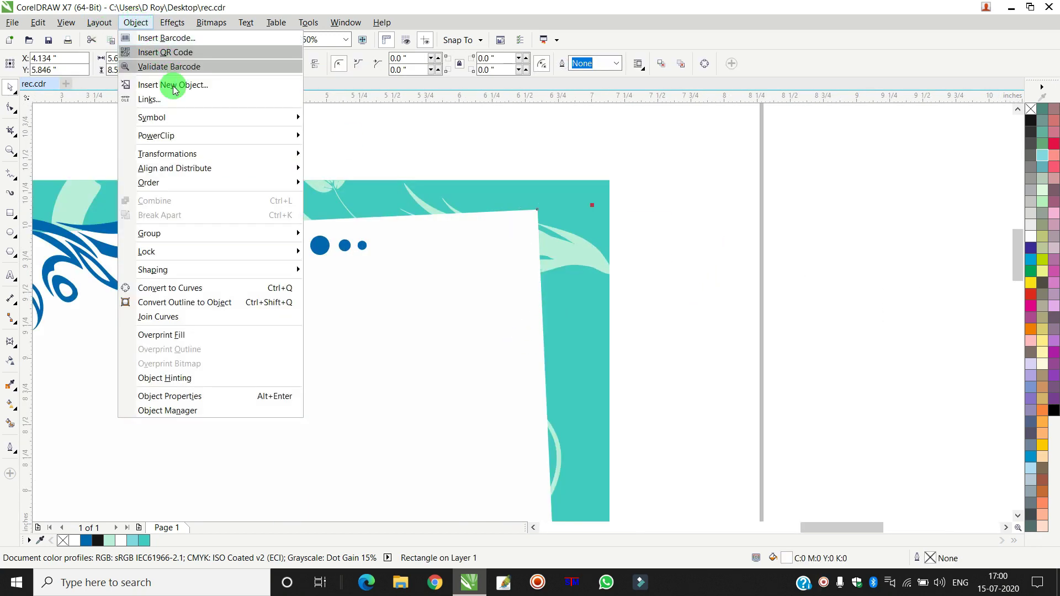
{"action": "mouse_move", "coordinate": [182, 138]}
{"action": "left_click", "coordinate": [356, 135]}
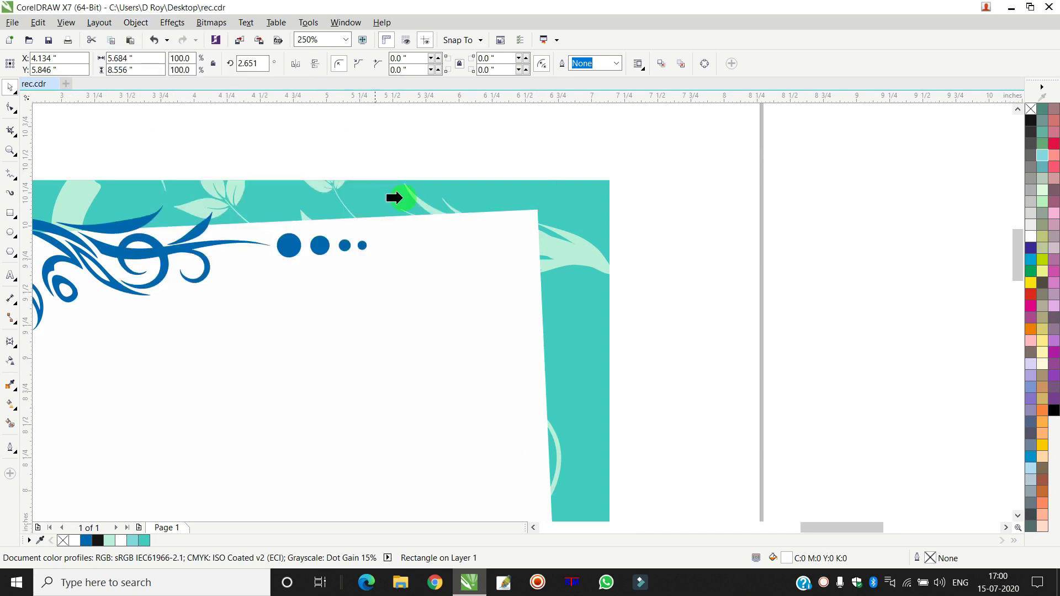
{"action": "left_click", "coordinate": [596, 329]}
{"action": "scroll", "coordinate": [661, 249], "scroll_direction": "down", "scroll_amount": 4}
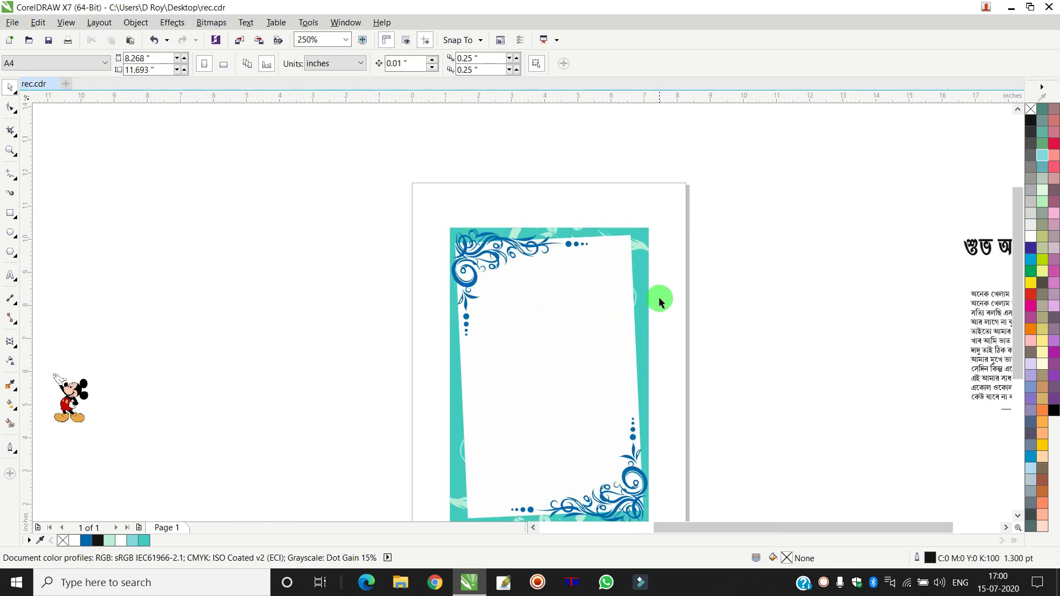
{"action": "scroll", "coordinate": [657, 298], "scroll_direction": "up", "scroll_amount": 5}
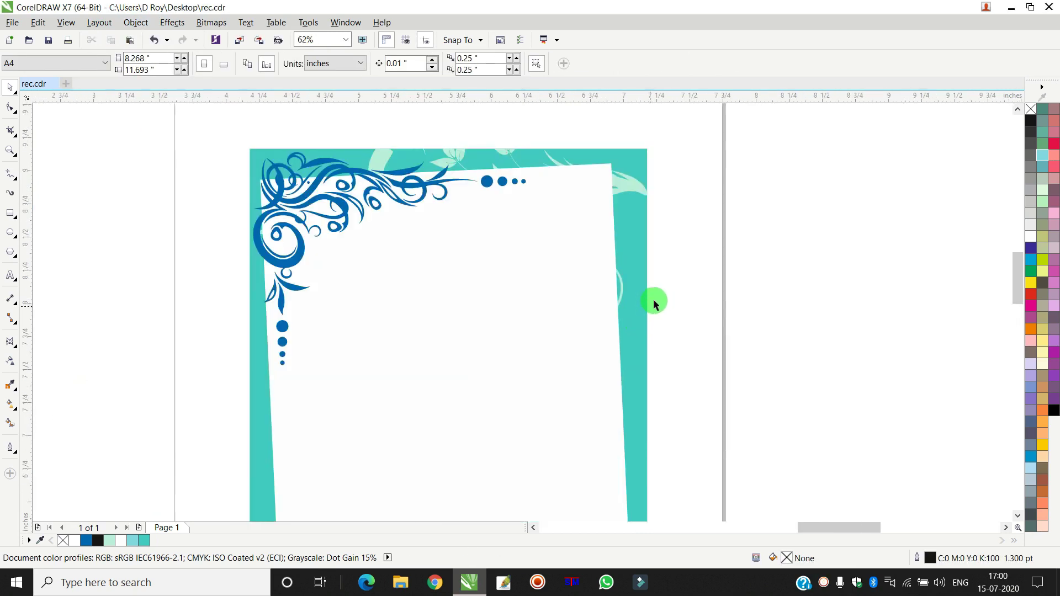
{"action": "right_click", "coordinate": [453, 236]}
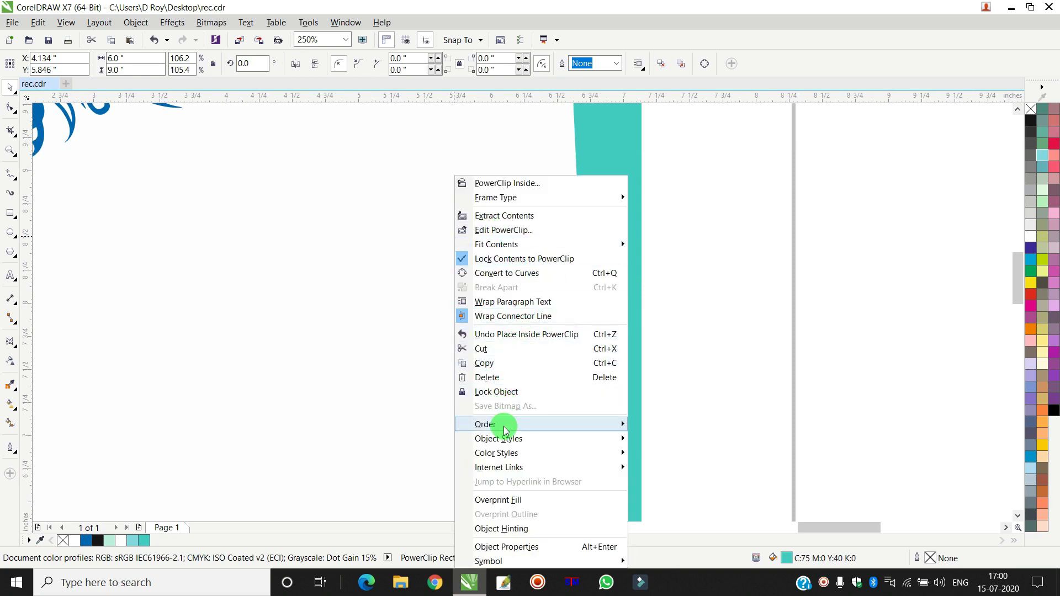
{"action": "mouse_move", "coordinate": [506, 426]}
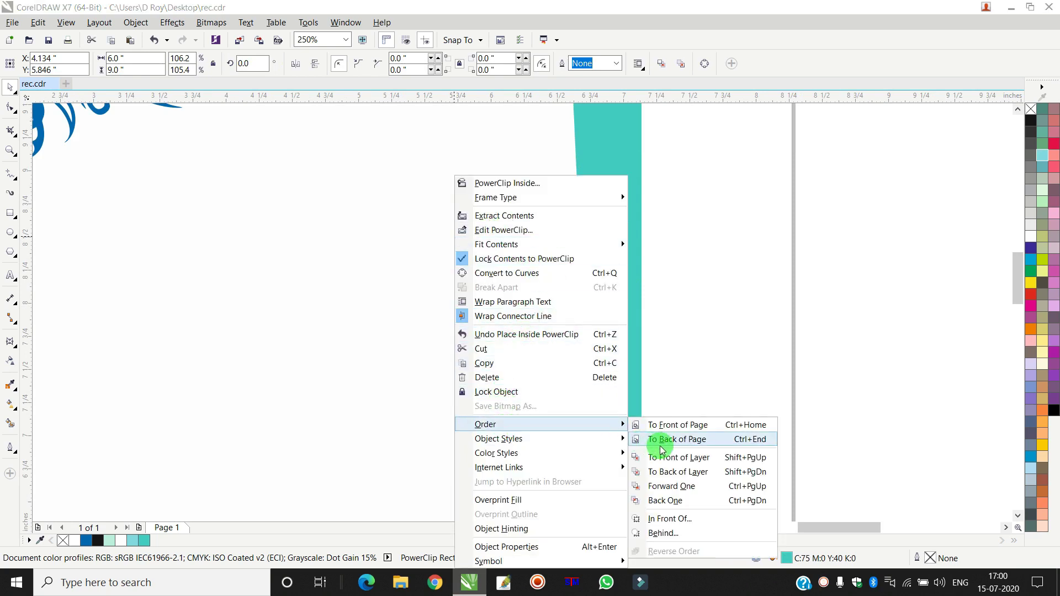
- Send the clipped turquoise frame to the back of the page
{"action": "left_click", "coordinate": [709, 439]}
{"action": "scroll", "coordinate": [663, 359], "scroll_direction": "down", "scroll_amount": 4}
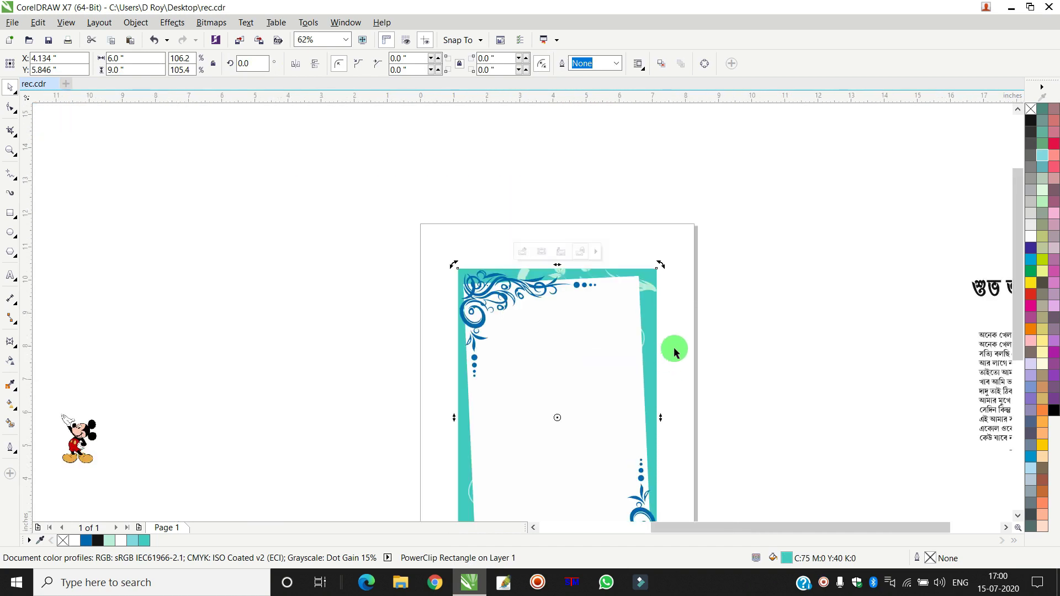
{"action": "left_click", "coordinate": [661, 306]}
{"action": "left_click_drag", "start_coordinate": [660, 307], "coordinate": [767, 268]}
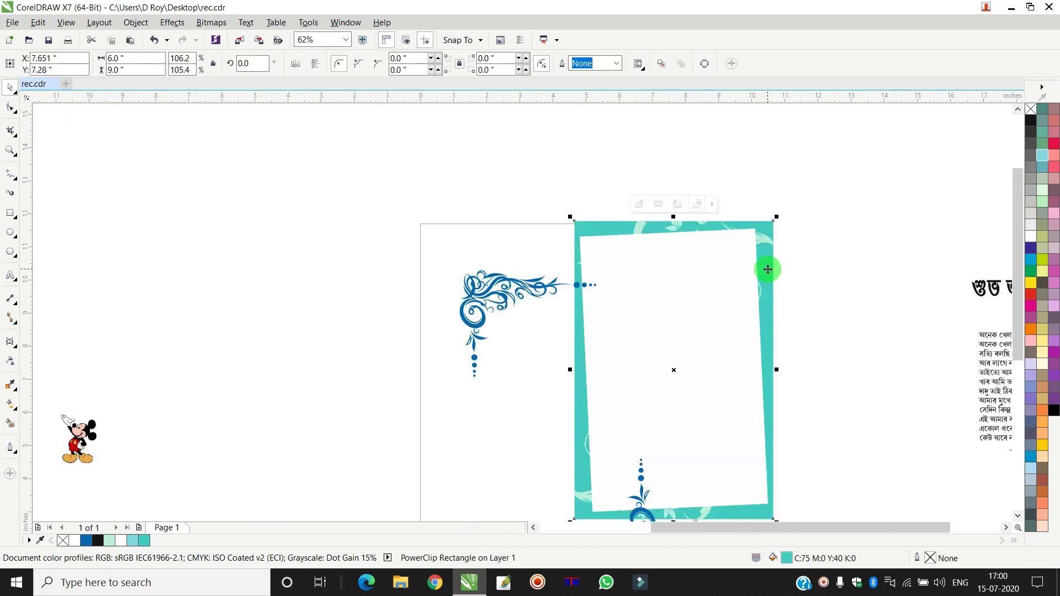
{"action": "key", "text": "ctrl+z"}
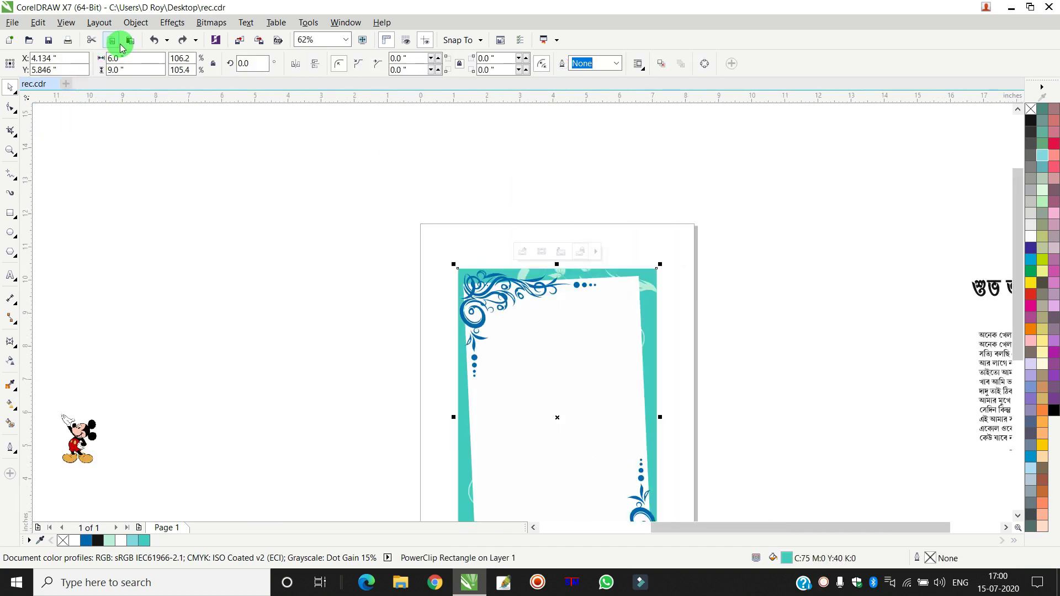
- Select the turquoise frame and both blue corner ornaments, then Ungroup All Objects
{"action": "left_click", "coordinate": [136, 24]}
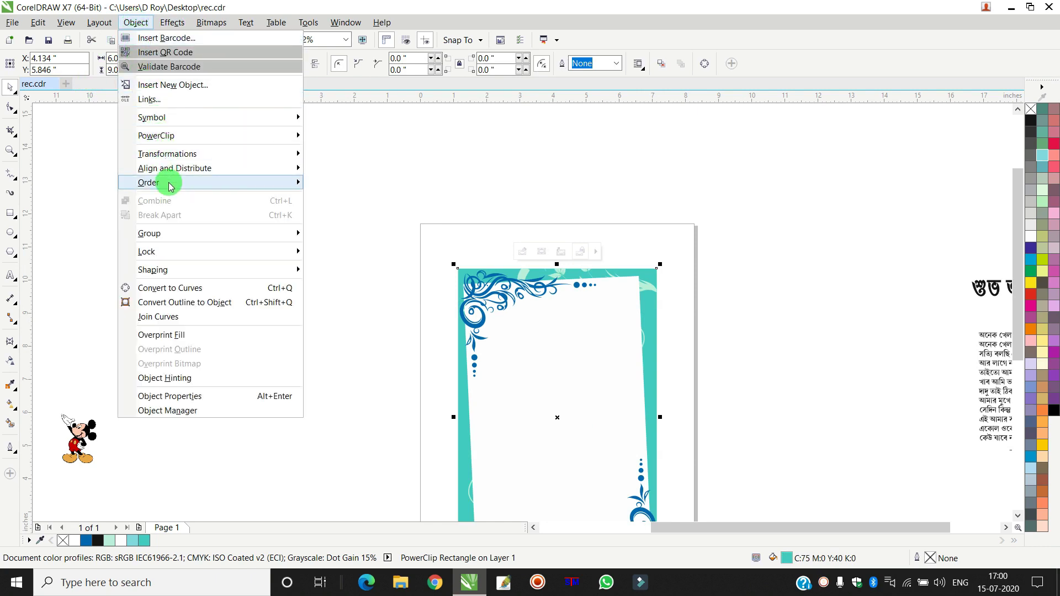
{"action": "mouse_move", "coordinate": [178, 233]}
{"action": "left_click", "coordinate": [495, 175]}
{"action": "left_click", "coordinate": [608, 347]}
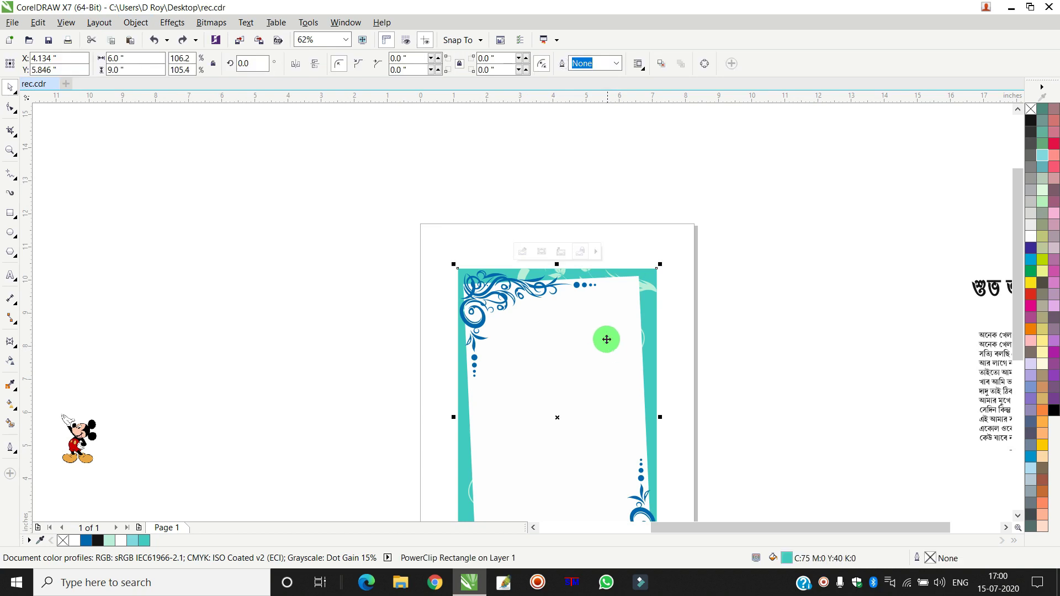
{"action": "scroll", "coordinate": [607, 348], "scroll_direction": "down", "scroll_amount": 3}
{"action": "left_click_drag", "start_coordinate": [548, 255], "coordinate": [674, 409]}
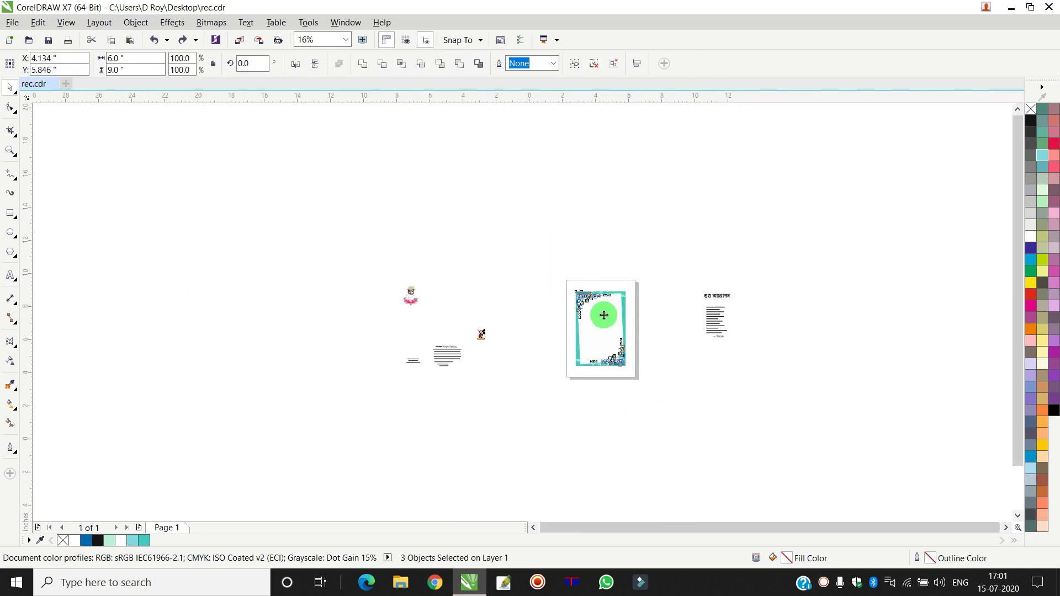
{"action": "scroll", "coordinate": [603, 314], "scroll_direction": "up", "scroll_amount": 4}
{"action": "left_click", "coordinate": [137, 26]}
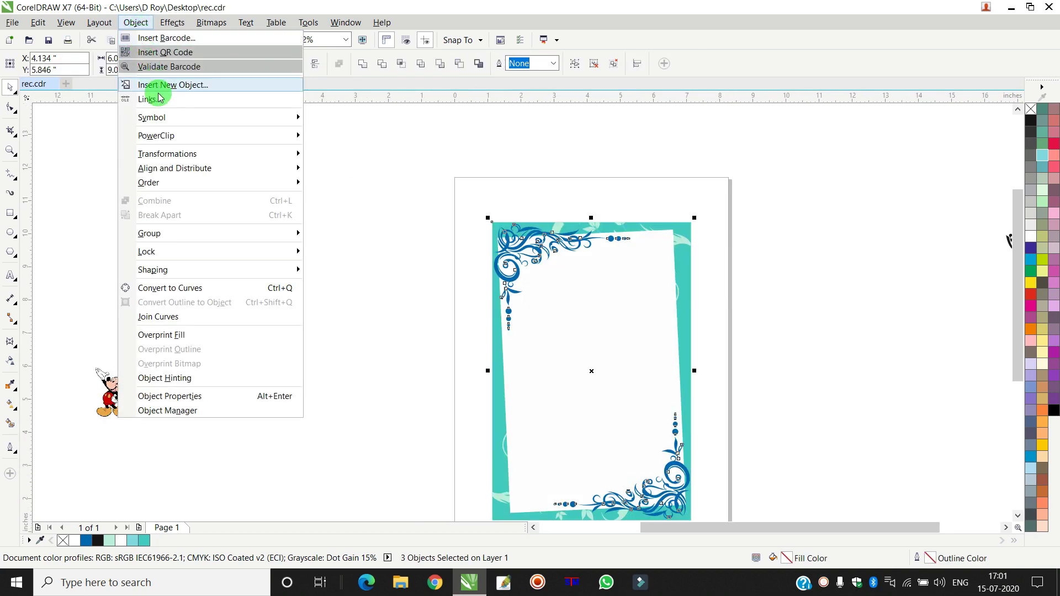
{"action": "mouse_move", "coordinate": [180, 144]}
{"action": "mouse_move", "coordinate": [182, 233]}
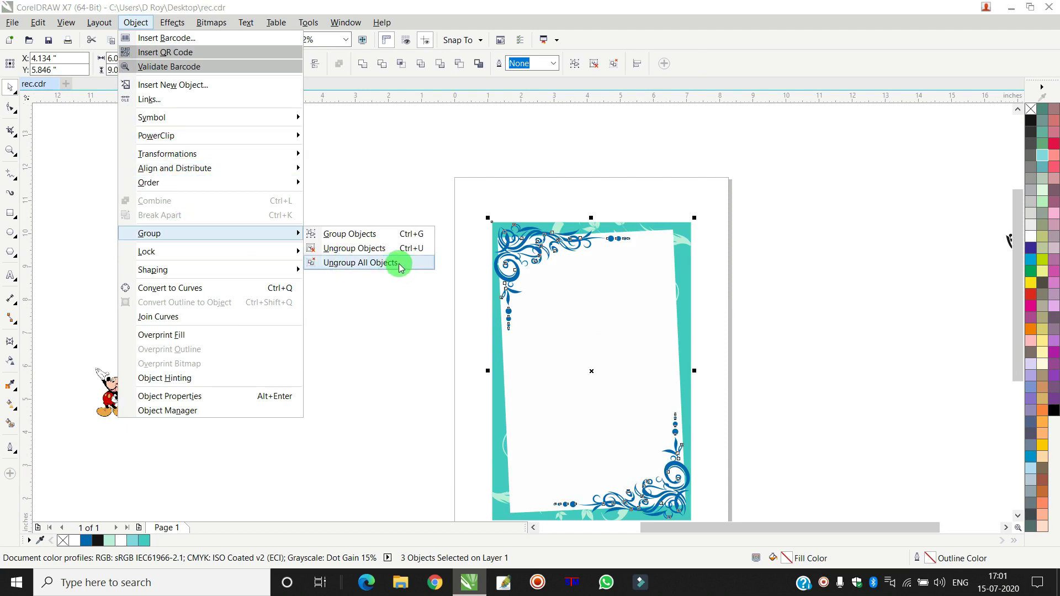
{"action": "left_click", "coordinate": [393, 264]}
{"action": "left_click", "coordinate": [320, 235]}
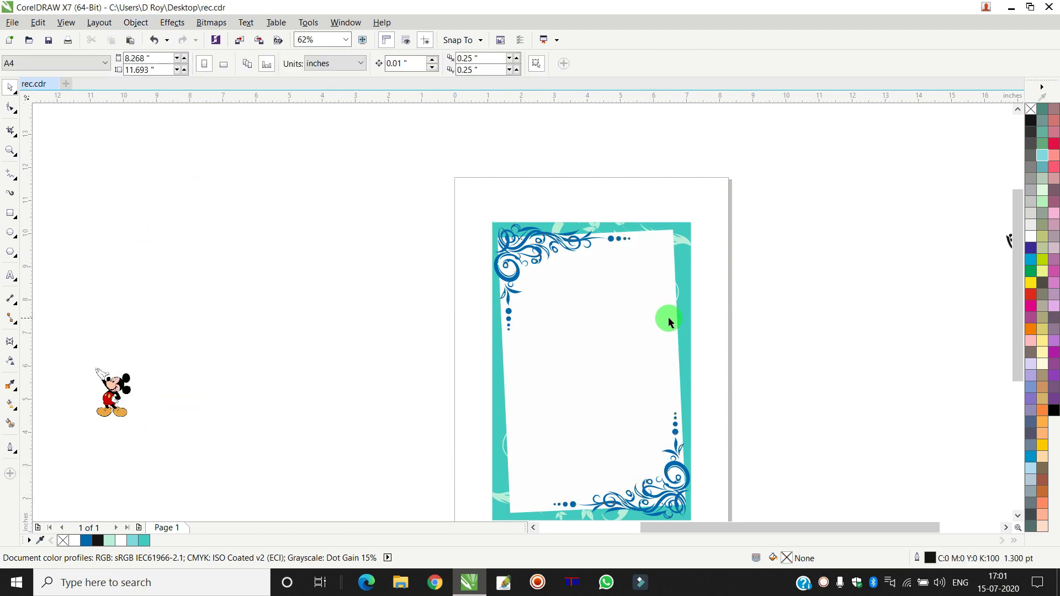
{"action": "left_click", "coordinate": [690, 315]}
- Inside the PowerClip contents, send the white panel to the back of the layer, then exit editing
{"action": "double_click", "coordinate": [689, 297]}
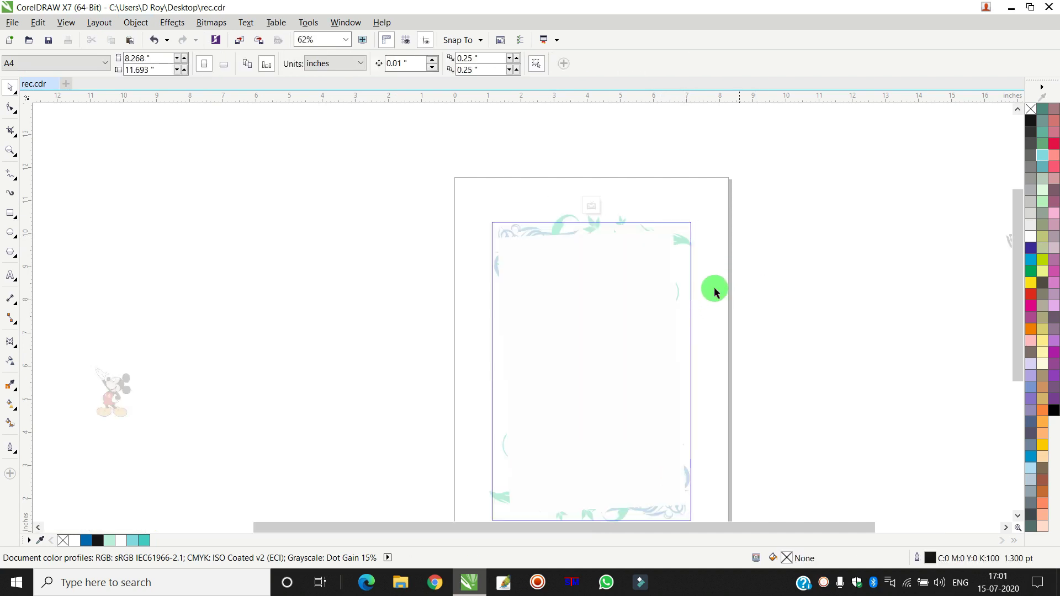
{"action": "left_click_drag", "start_coordinate": [632, 330], "coordinate": [770, 267]}
{"action": "key", "text": "ctrl+z"}
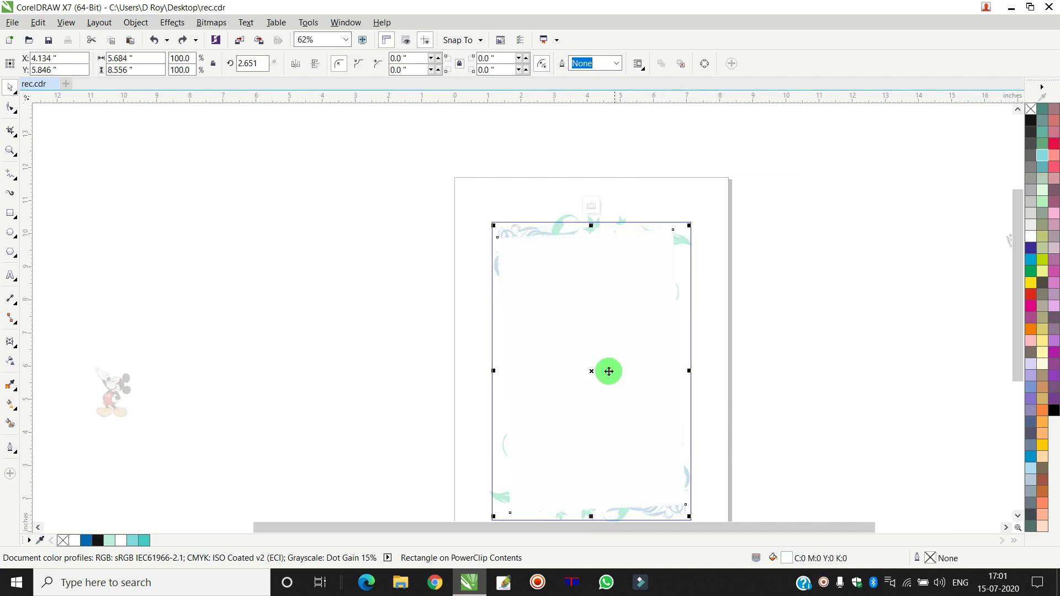
{"action": "right_click", "coordinate": [597, 343]}
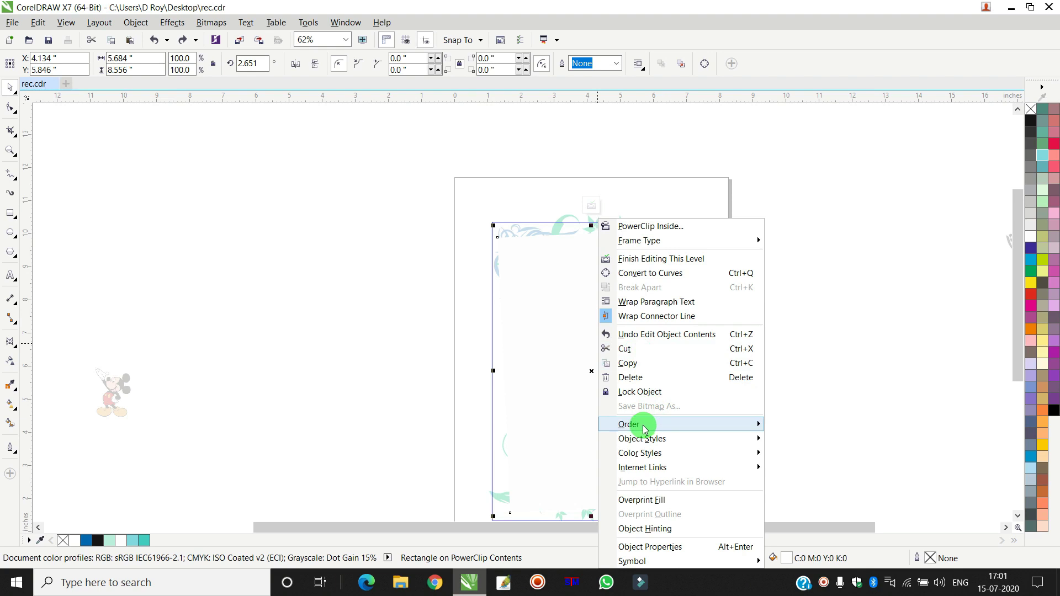
{"action": "mouse_move", "coordinate": [648, 424]}
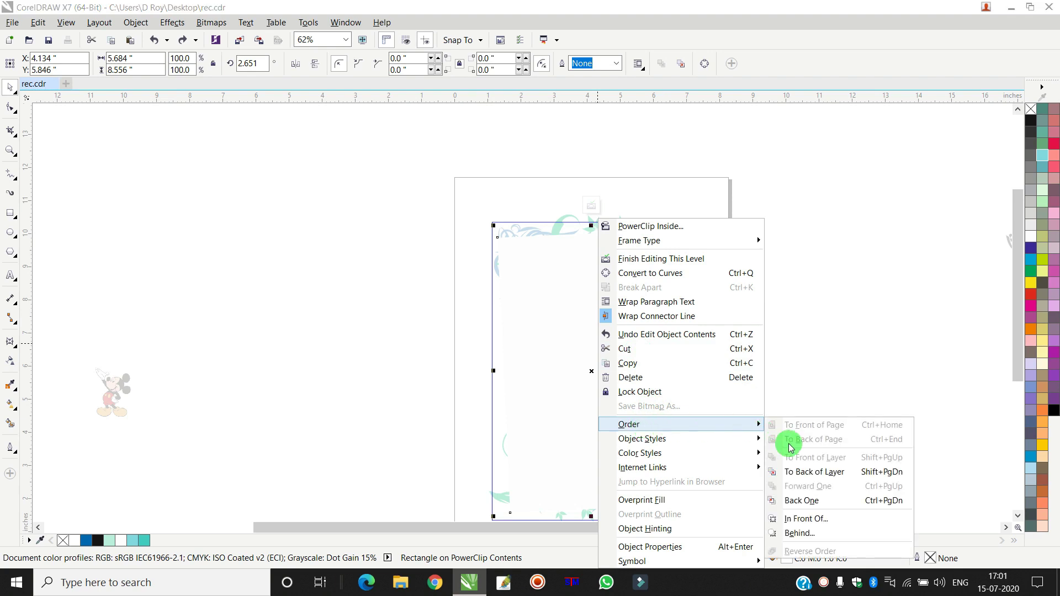
{"action": "left_click", "coordinate": [826, 473]}
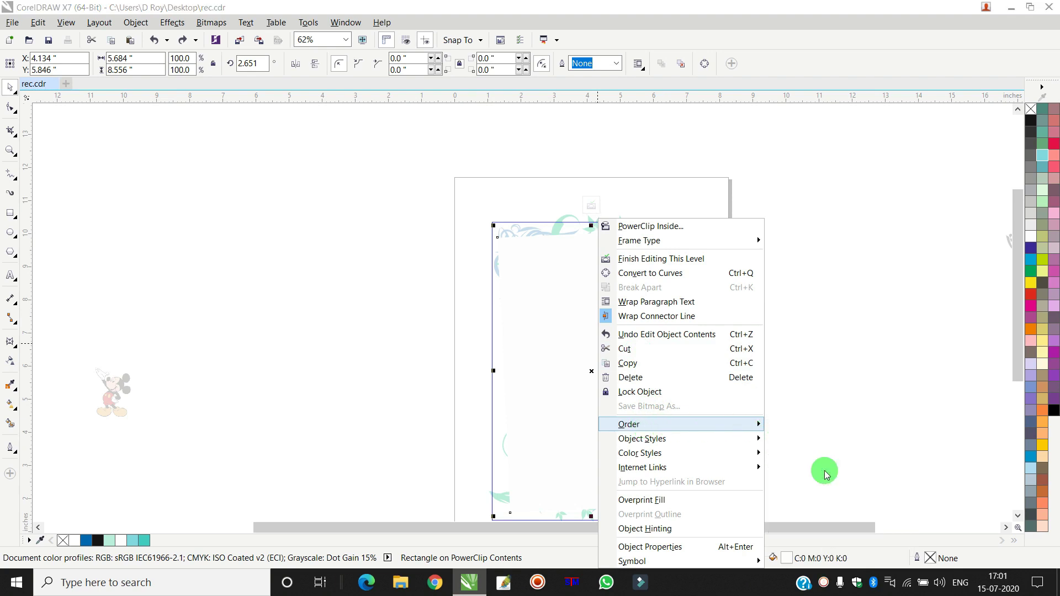
{"action": "left_click", "coordinate": [775, 318]}
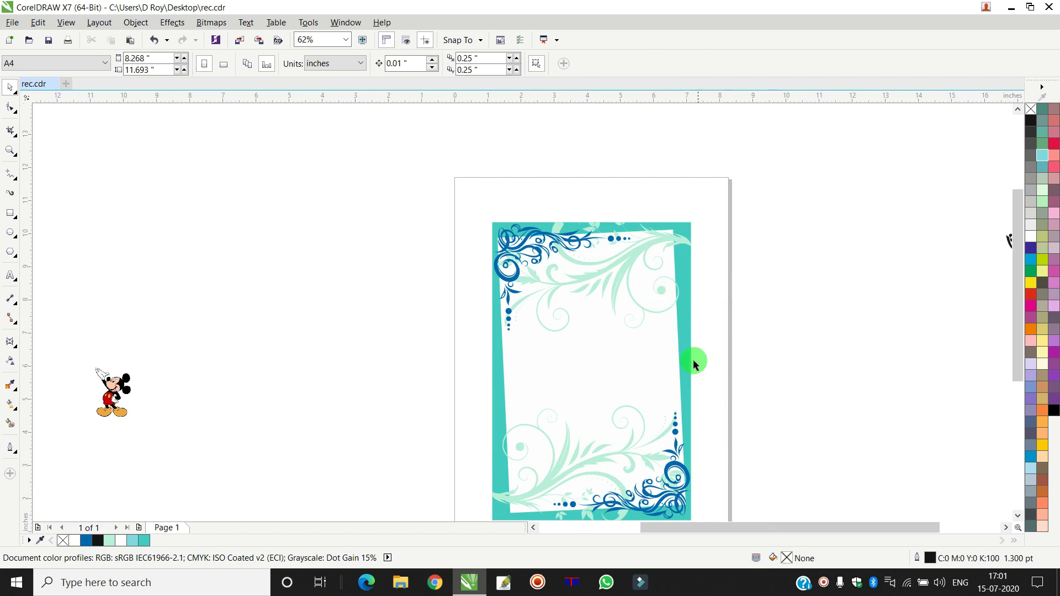
{"action": "scroll", "coordinate": [674, 348], "scroll_direction": "up", "scroll_amount": 2}
{"action": "scroll", "coordinate": [678, 345], "scroll_direction": "down", "scroll_amount": 2}
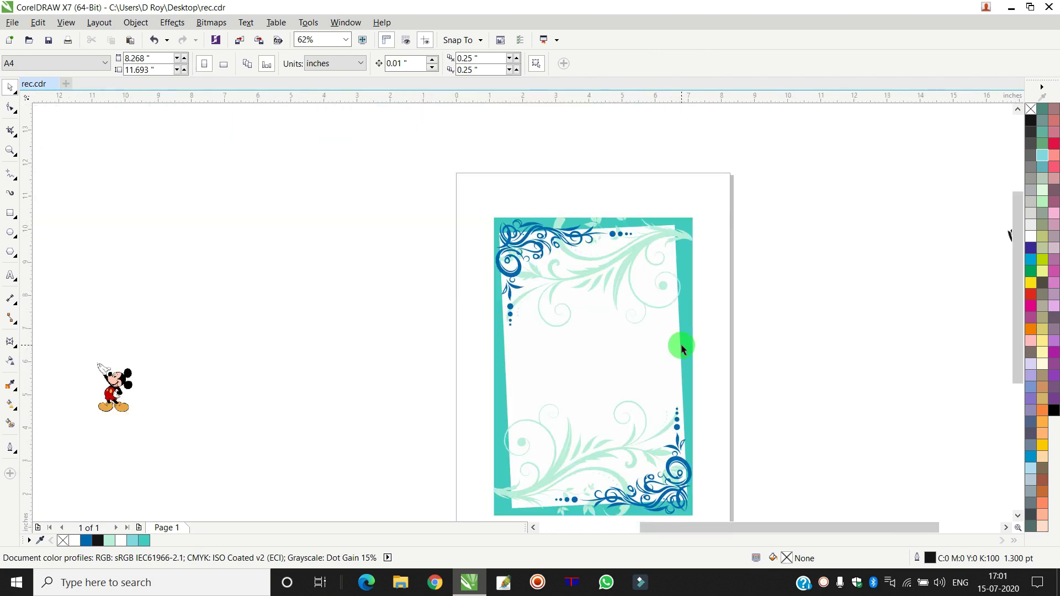
{"action": "scroll", "coordinate": [682, 347], "scroll_direction": "down", "scroll_amount": 2}
{"action": "scroll", "coordinate": [683, 347], "scroll_direction": "up", "scroll_amount": 2}
{"action": "left_click", "coordinate": [685, 342]}
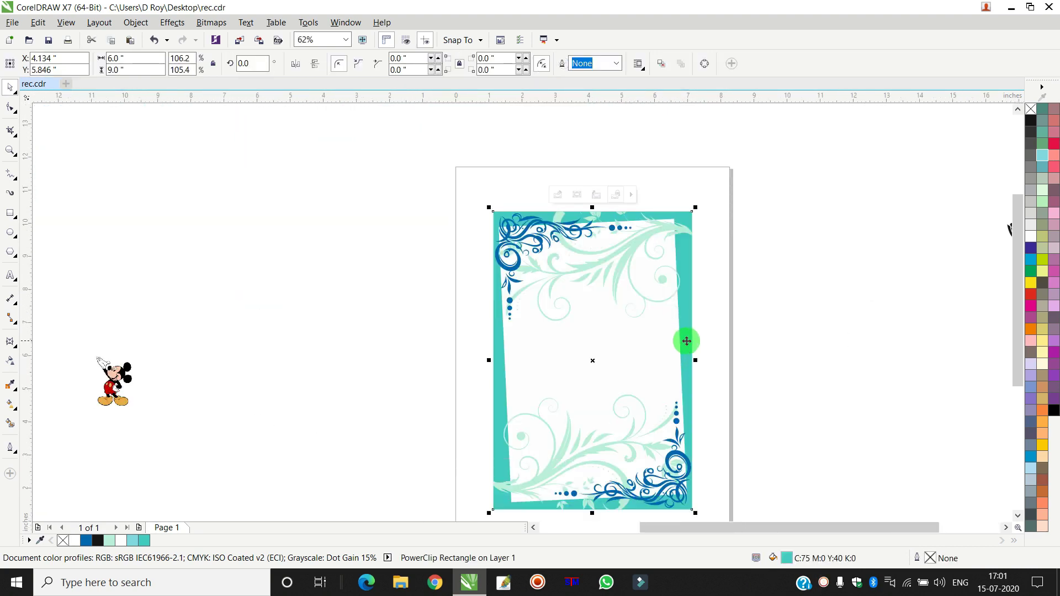
- Drag a first drop shadow across the white panel inside the card, feathering 7
{"action": "double_click", "coordinate": [686, 319]}
{"action": "left_click", "coordinate": [657, 323]}
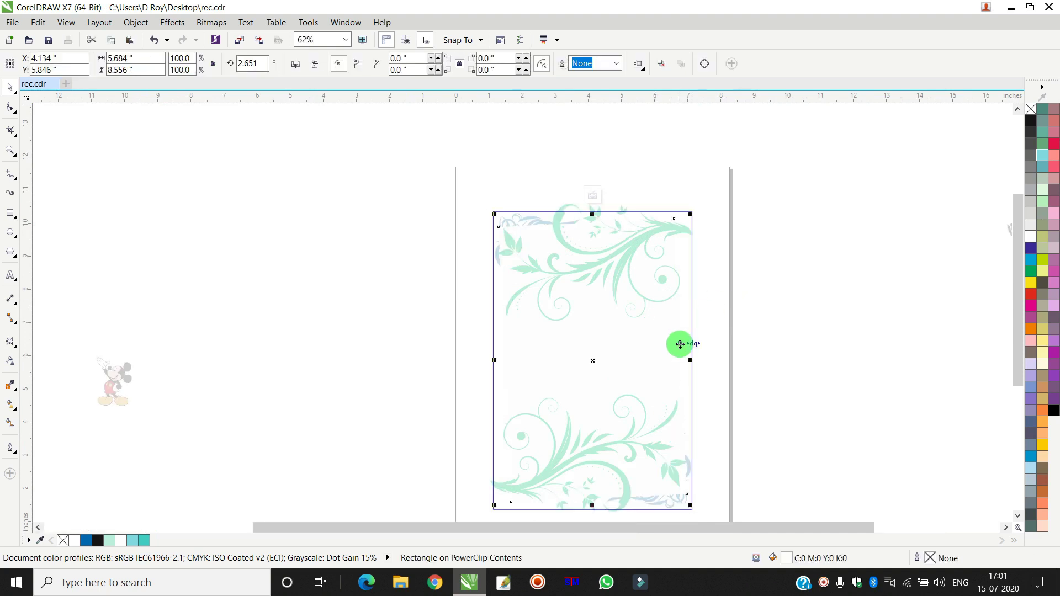
{"action": "scroll", "coordinate": [656, 350], "scroll_direction": "up", "scroll_amount": 2}
{"action": "scroll", "coordinate": [656, 350], "scroll_direction": "up", "scroll_amount": 3}
{"action": "left_click", "coordinate": [10, 344]}
{"action": "left_click", "coordinate": [46, 372]}
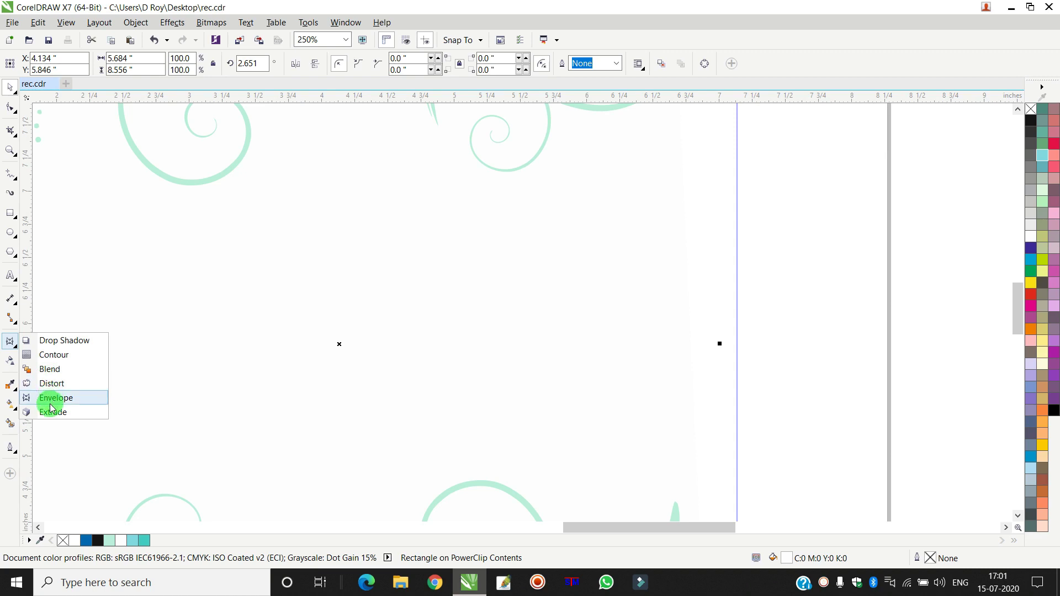
{"action": "left_click", "coordinate": [48, 340]}
{"action": "scroll", "coordinate": [454, 335], "scroll_direction": "down", "scroll_amount": 5}
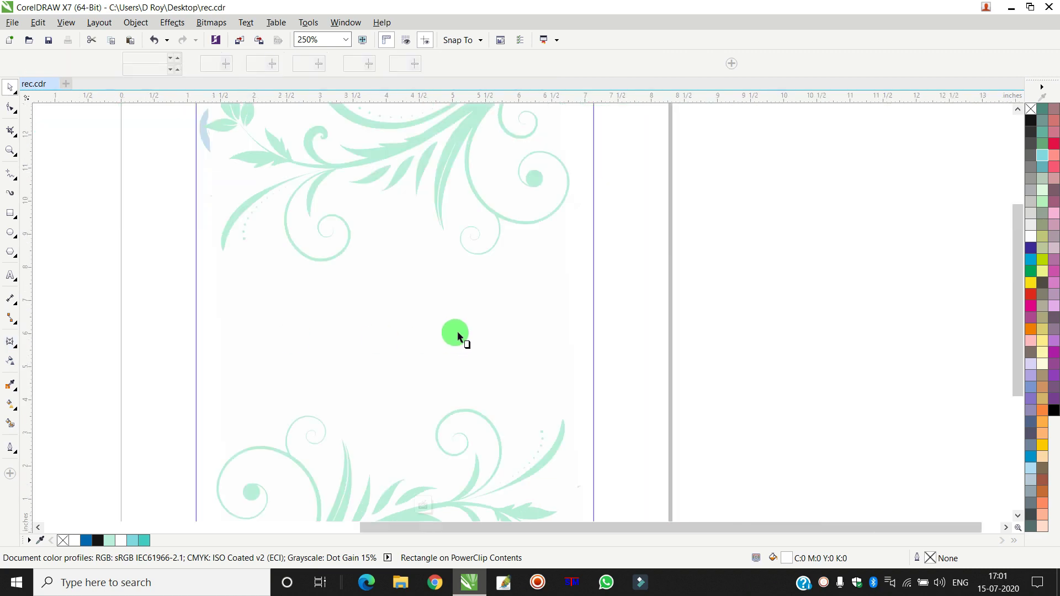
{"action": "scroll", "coordinate": [449, 330], "scroll_direction": "up", "scroll_amount": 3}
{"action": "left_click_drag", "start_coordinate": [207, 342], "coordinate": [558, 309]}
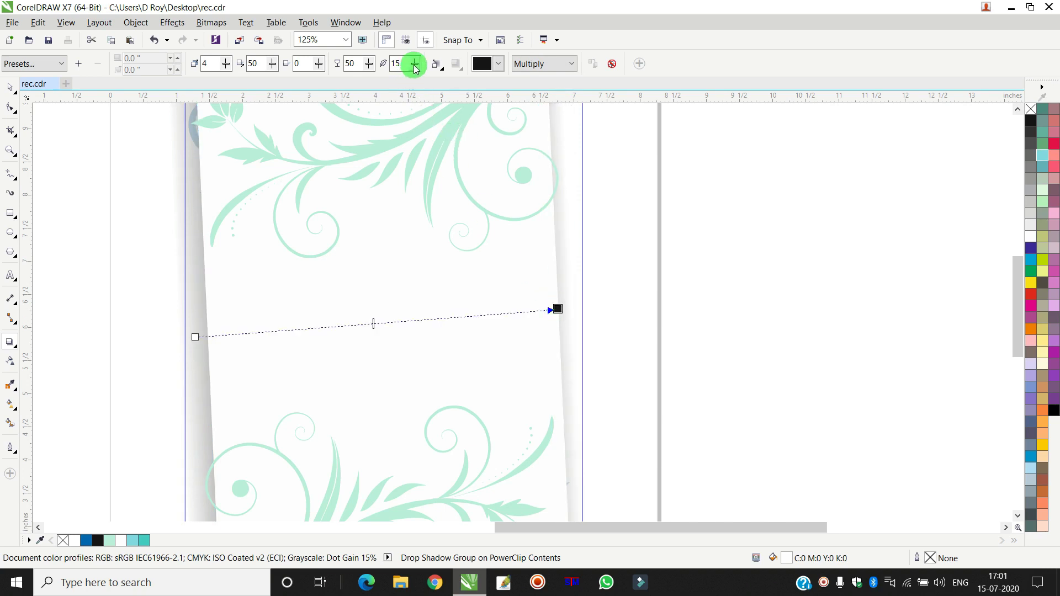
{"action": "left_click_drag", "start_coordinate": [415, 67], "coordinate": [412, 66]}
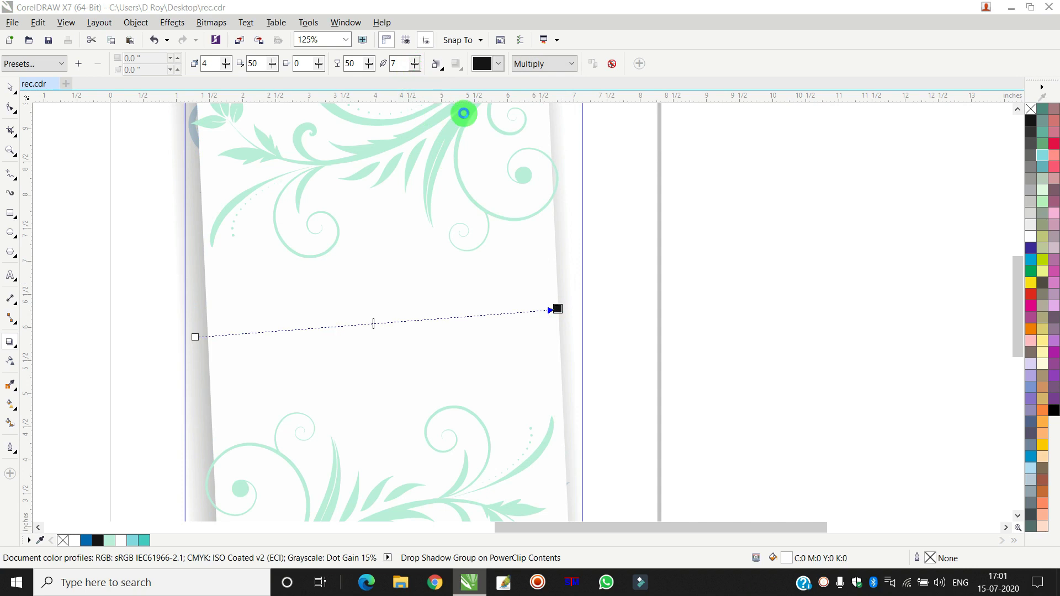
{"action": "left_click", "coordinate": [10, 88]}
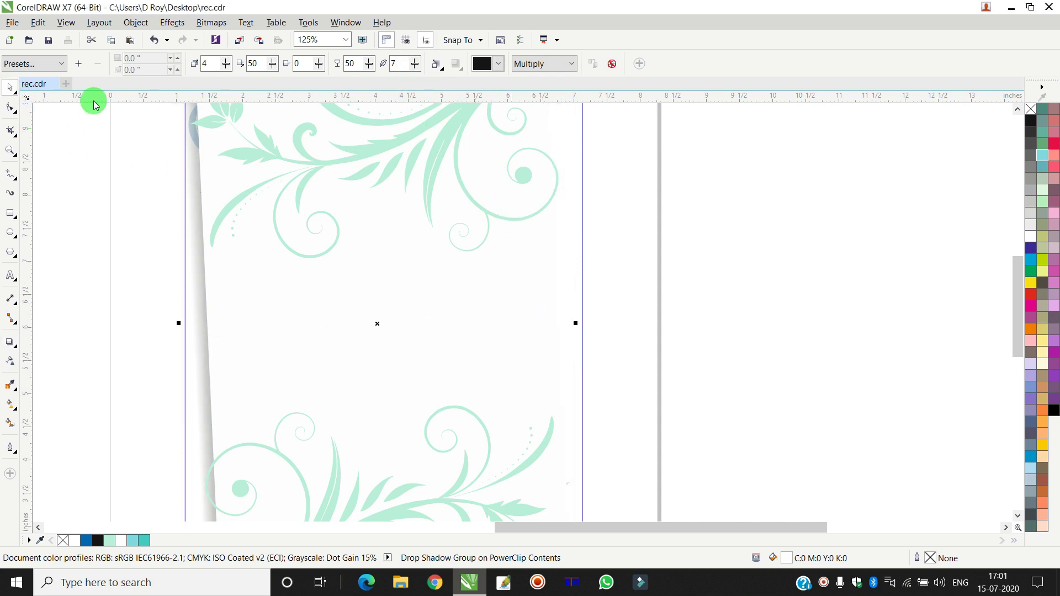
{"action": "left_click", "coordinate": [779, 234], "text": "ctrl"}
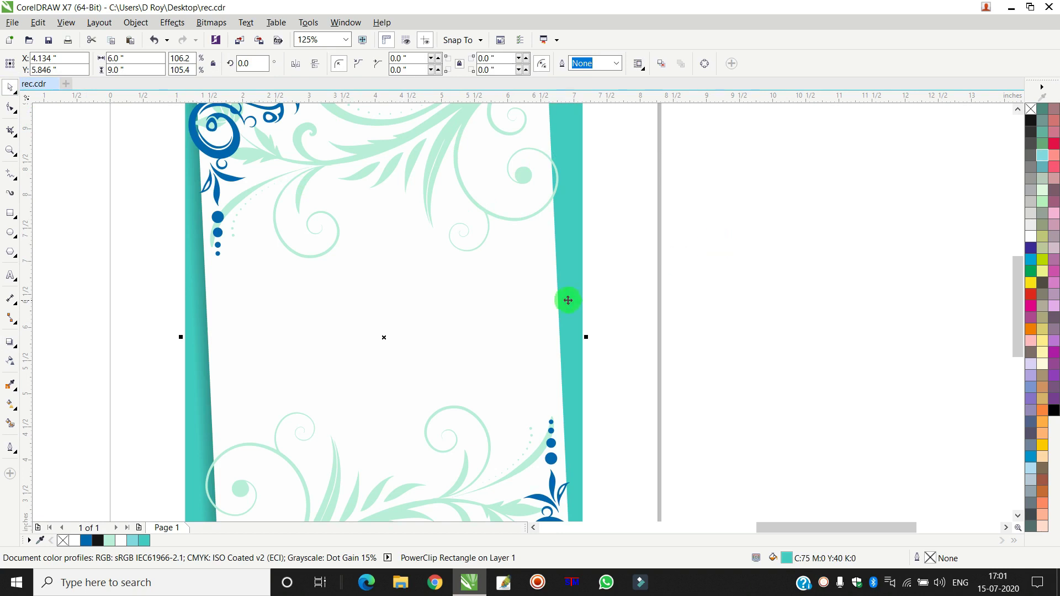
- Recast the panel's drop shadow with feathering 6 and opacity 50
{"action": "left_click", "coordinate": [570, 281], "text": "ctrl"}
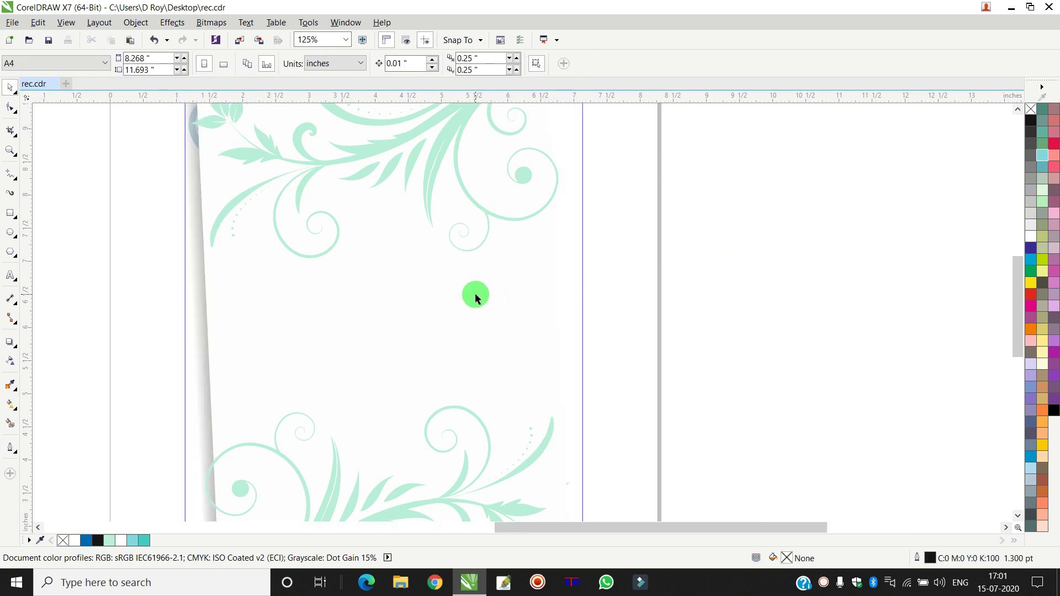
{"action": "left_click", "coordinate": [10, 343]}
{"action": "left_click_drag", "start_coordinate": [194, 336], "coordinate": [566, 308]}
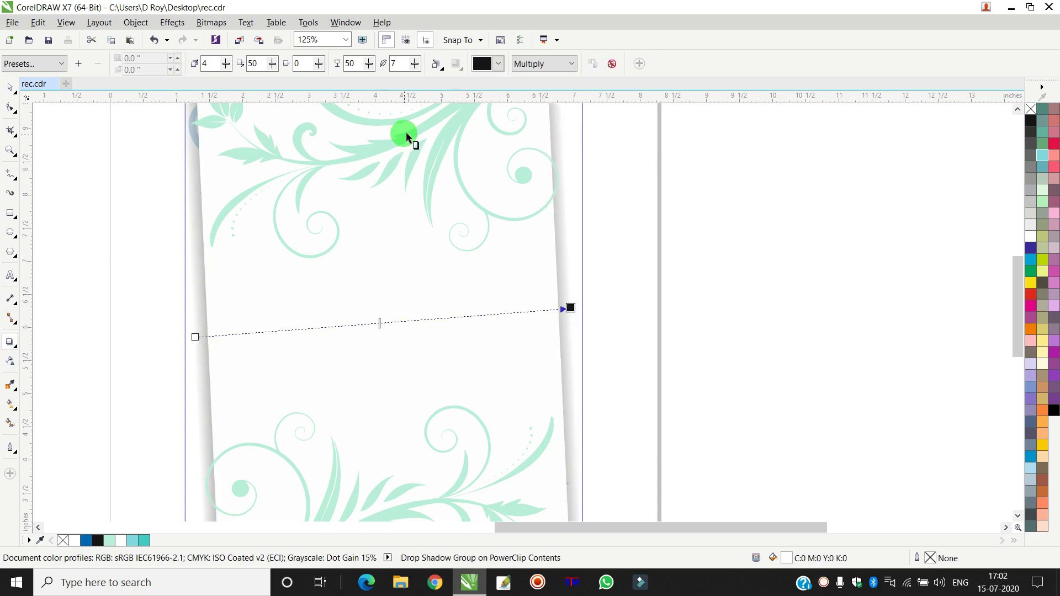
{"action": "left_click_drag", "start_coordinate": [416, 64], "coordinate": [422, 64]}
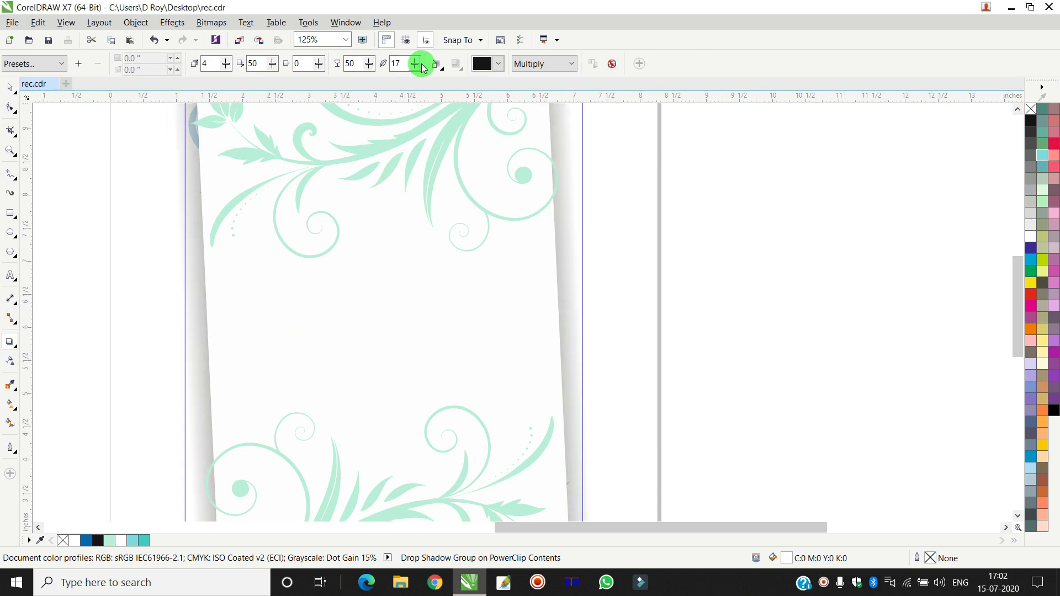
{"action": "left_click_drag", "start_coordinate": [414, 66], "coordinate": [410, 66]}
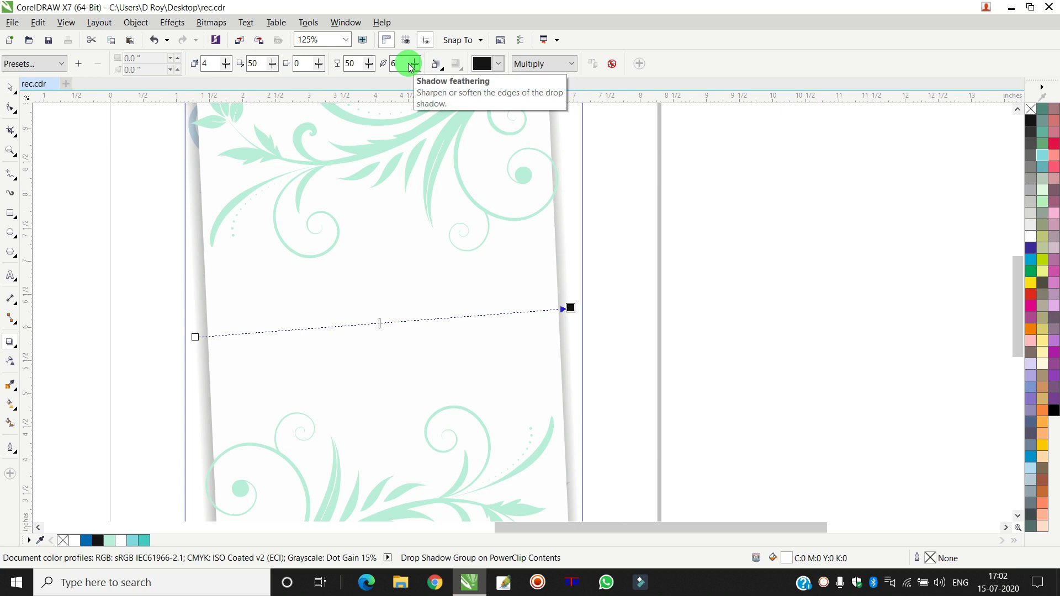
{"action": "left_click", "coordinate": [410, 66]}
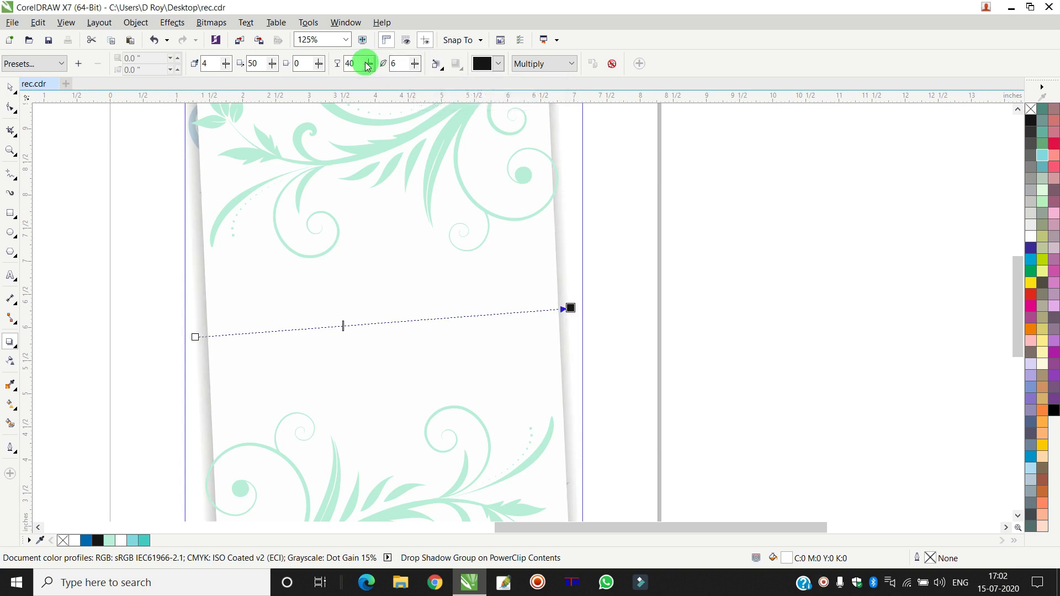
{"action": "left_click_drag", "start_coordinate": [369, 66], "coordinate": [379, 62]}
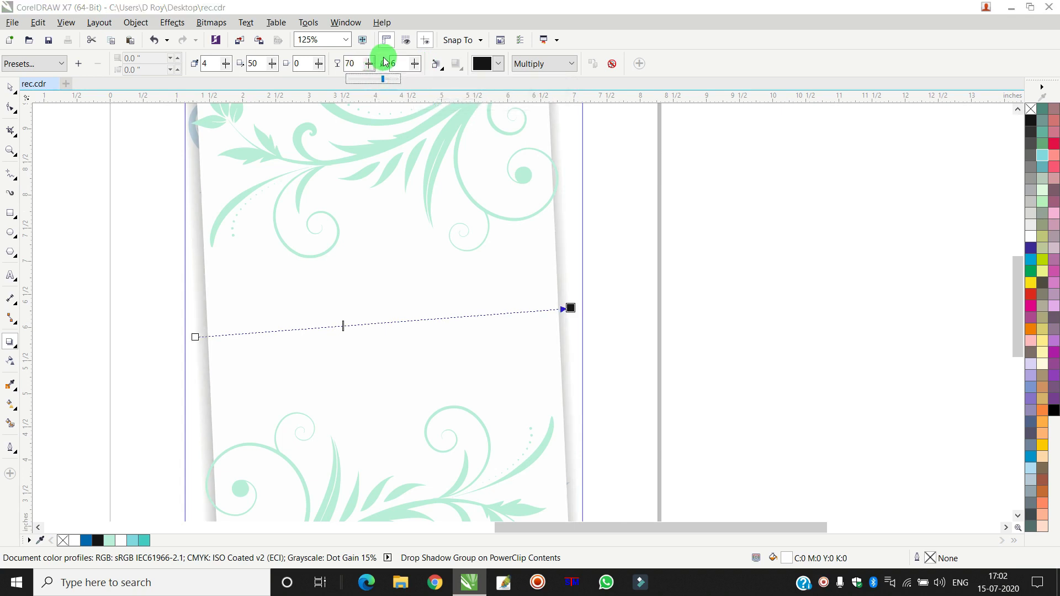
{"action": "left_click_drag", "start_coordinate": [368, 64], "coordinate": [359, 64]}
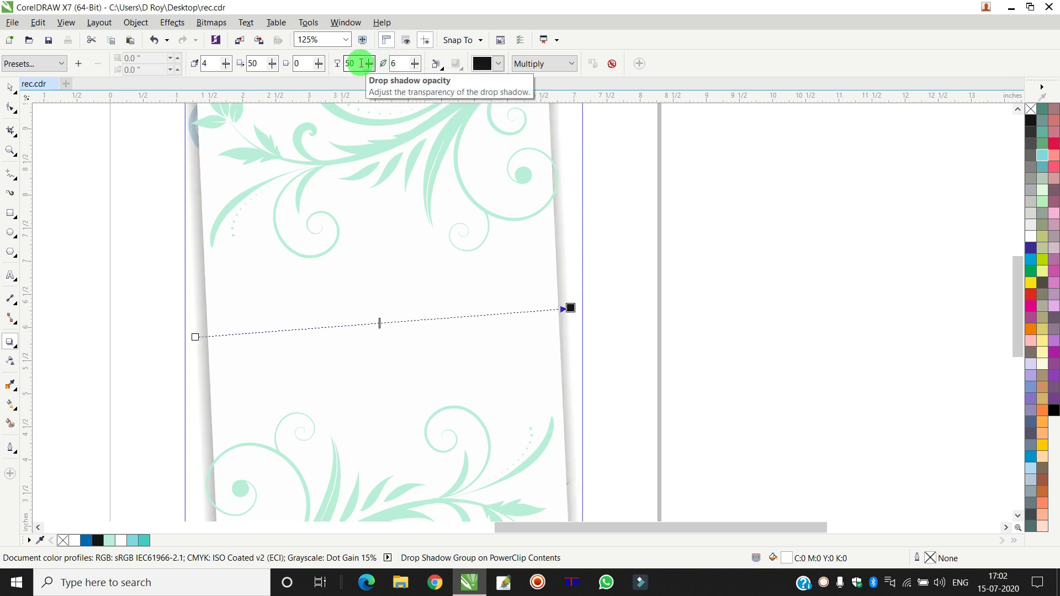
{"action": "left_click", "coordinate": [10, 87]}
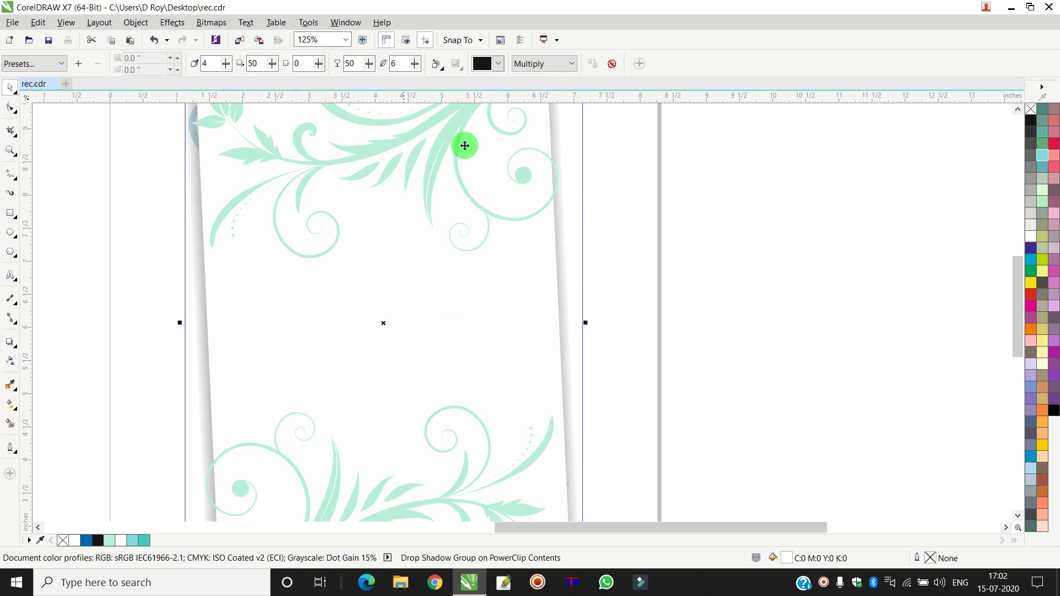
- Exit the PowerClip contents, check the card's corners, and reselect the card
{"action": "left_click", "coordinate": [771, 251]}
{"action": "scroll", "coordinate": [766, 250], "scroll_direction": "down", "scroll_amount": 2}
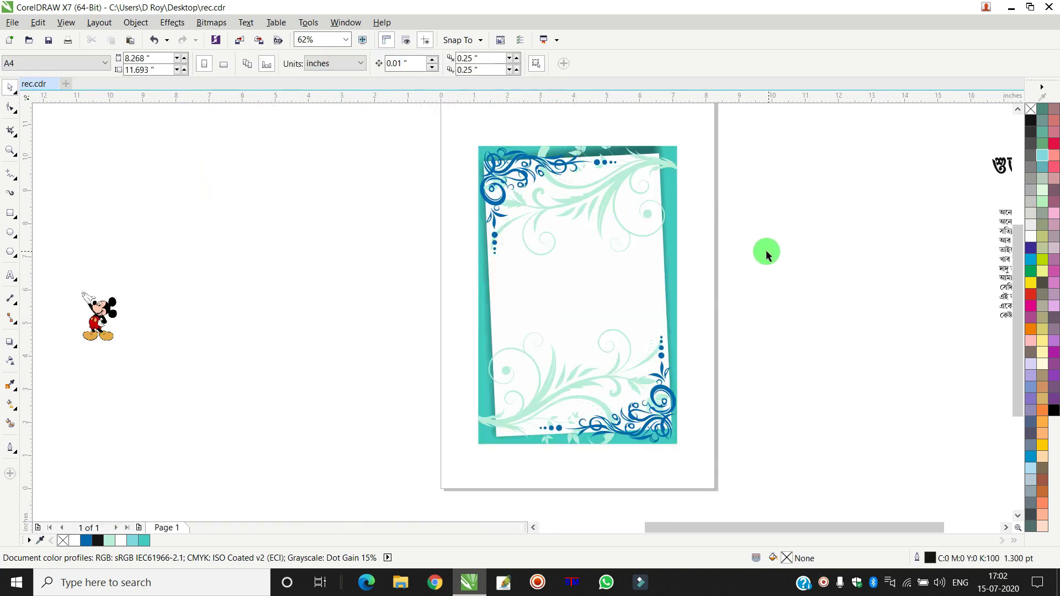
{"action": "scroll", "coordinate": [651, 153], "scroll_direction": "up", "scroll_amount": 4}
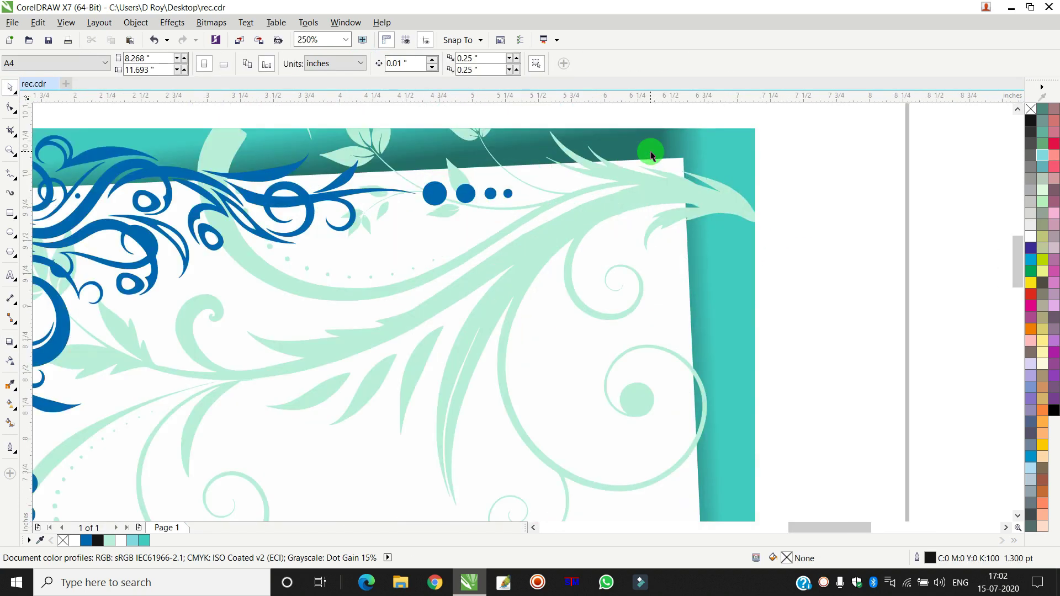
{"action": "scroll", "coordinate": [651, 153], "scroll_direction": "down", "scroll_amount": 3}
{"action": "scroll", "coordinate": [635, 301], "scroll_direction": "up", "scroll_amount": 3}
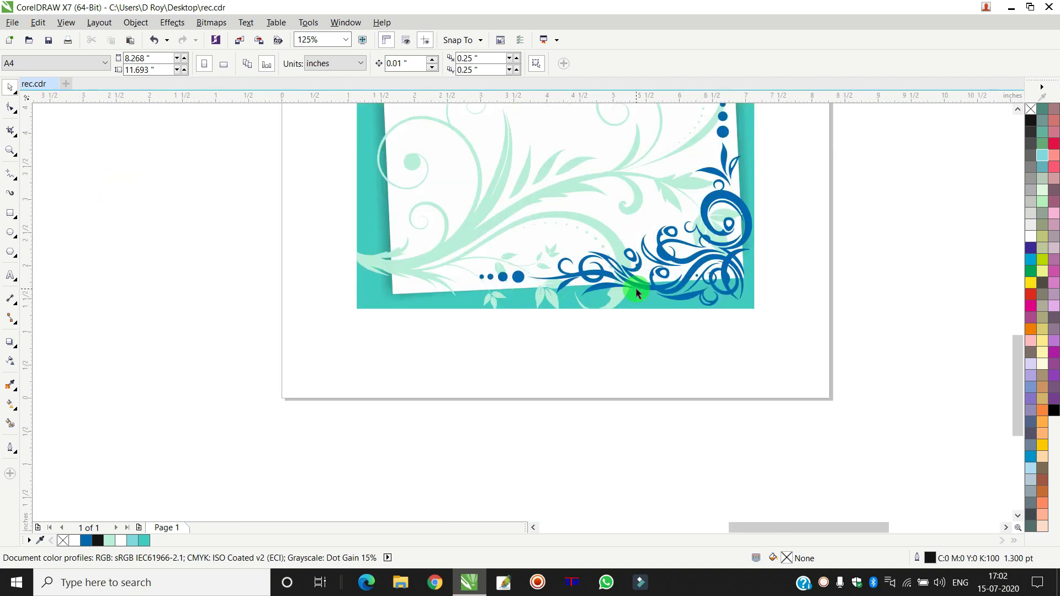
{"action": "scroll", "coordinate": [638, 291], "scroll_direction": "down", "scroll_amount": 6}
{"action": "scroll", "coordinate": [640, 238], "scroll_direction": "up", "scroll_amount": 4}
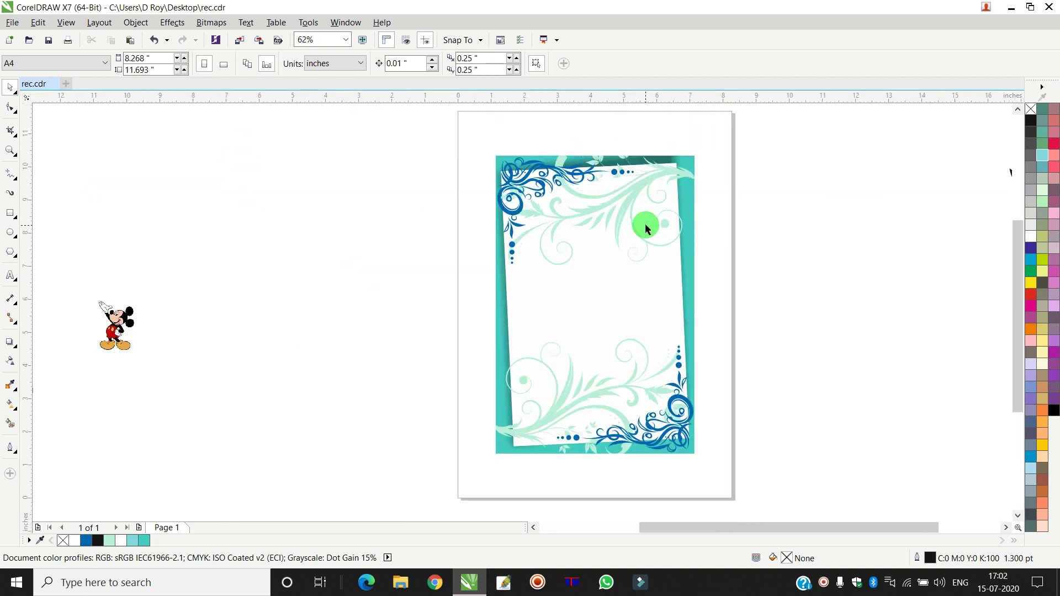
{"action": "left_click", "coordinate": [674, 258]}
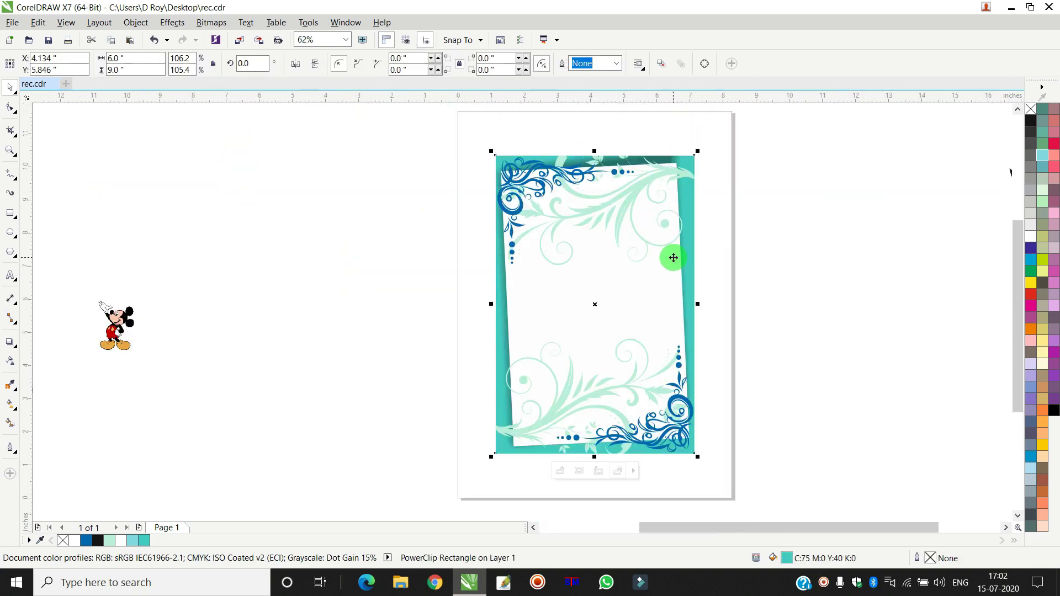
- Inside the PowerClip, use Break Drop Shadow Group Apart on the white panel
{"action": "double_click", "coordinate": [682, 258]}
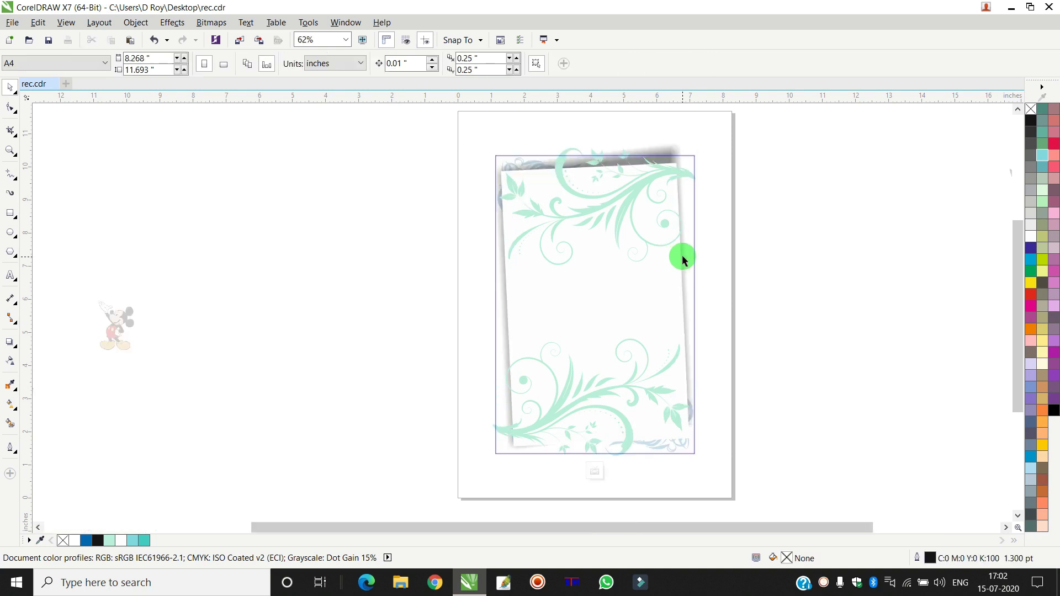
{"action": "scroll", "coordinate": [664, 160], "scroll_direction": "up", "scroll_amount": 3}
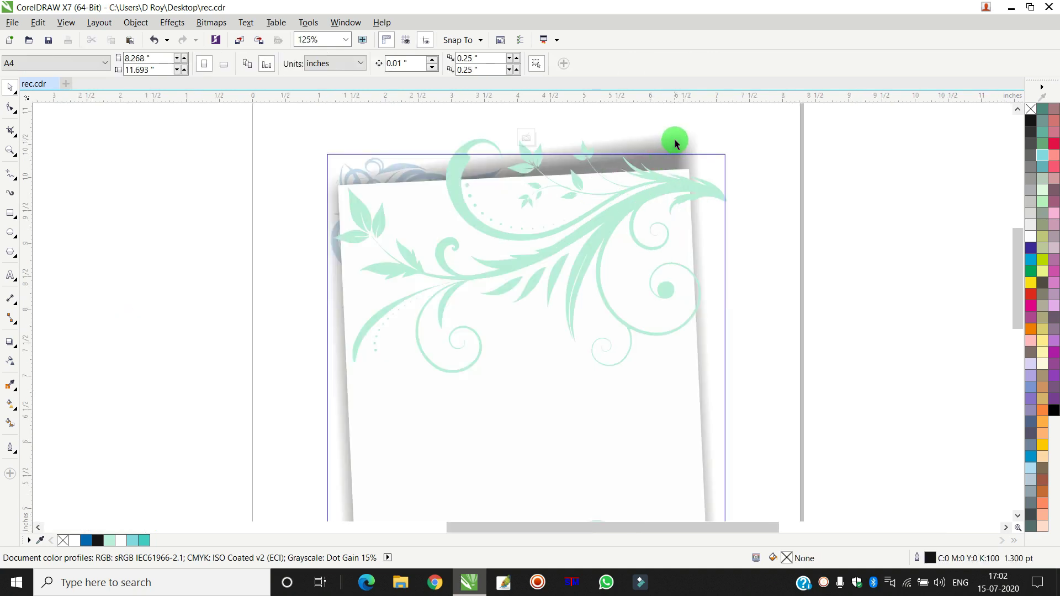
{"action": "right_click", "coordinate": [675, 142]}
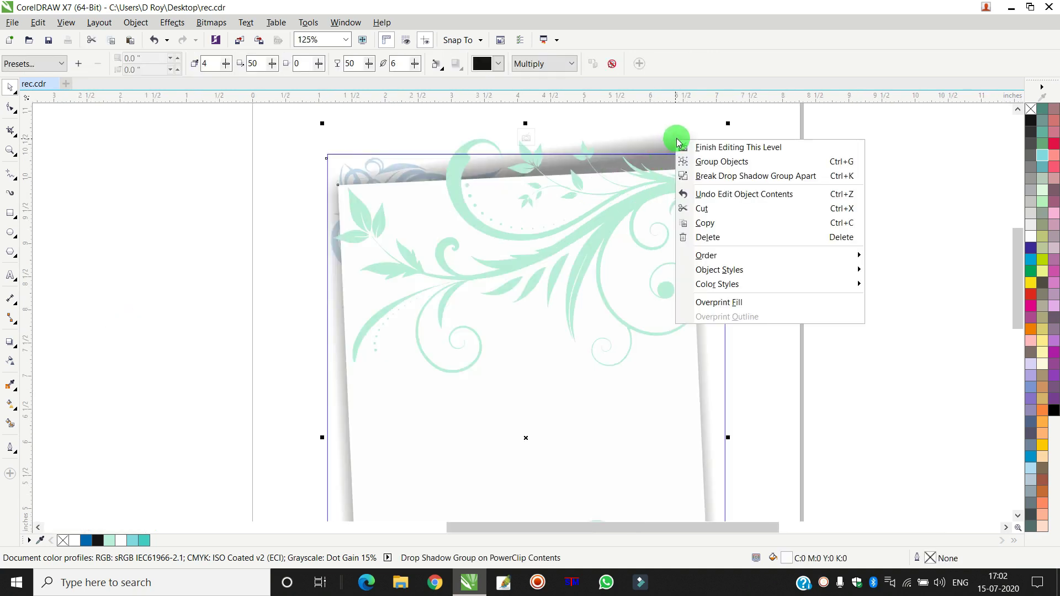
{"action": "left_click", "coordinate": [743, 177]}
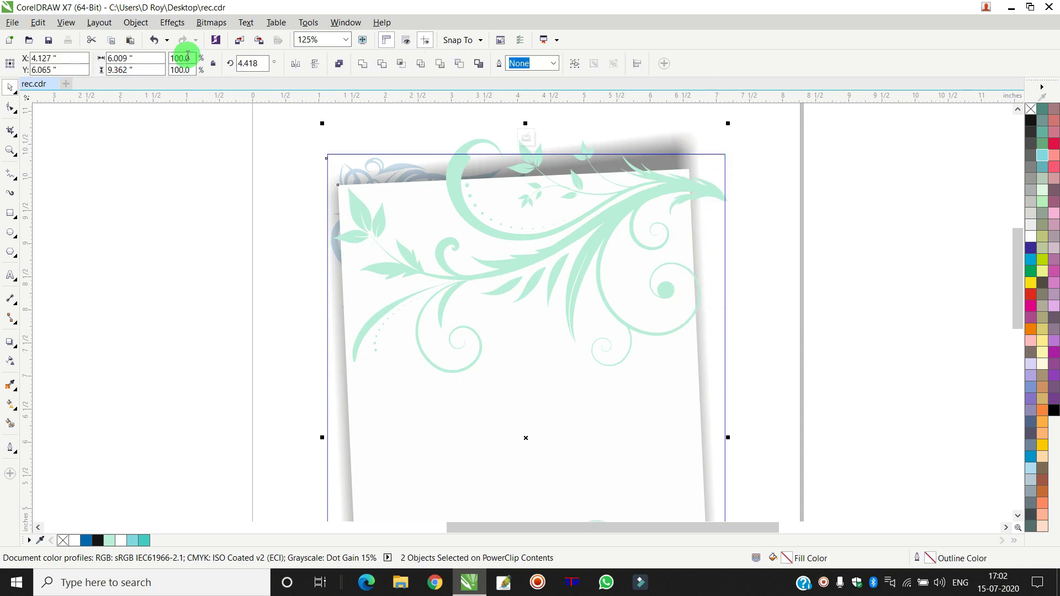
{"action": "left_click", "coordinate": [135, 22]}
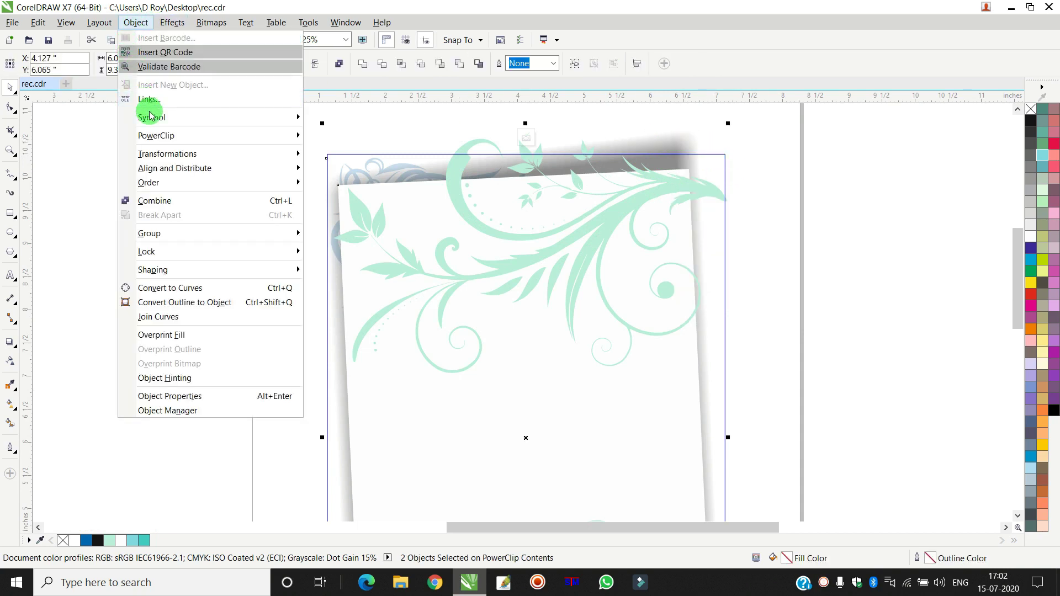
- Convert the panel and shadow to curves and drag their top corners to slant them
{"action": "left_click", "coordinate": [182, 292]}
{"action": "left_click", "coordinate": [10, 107]}
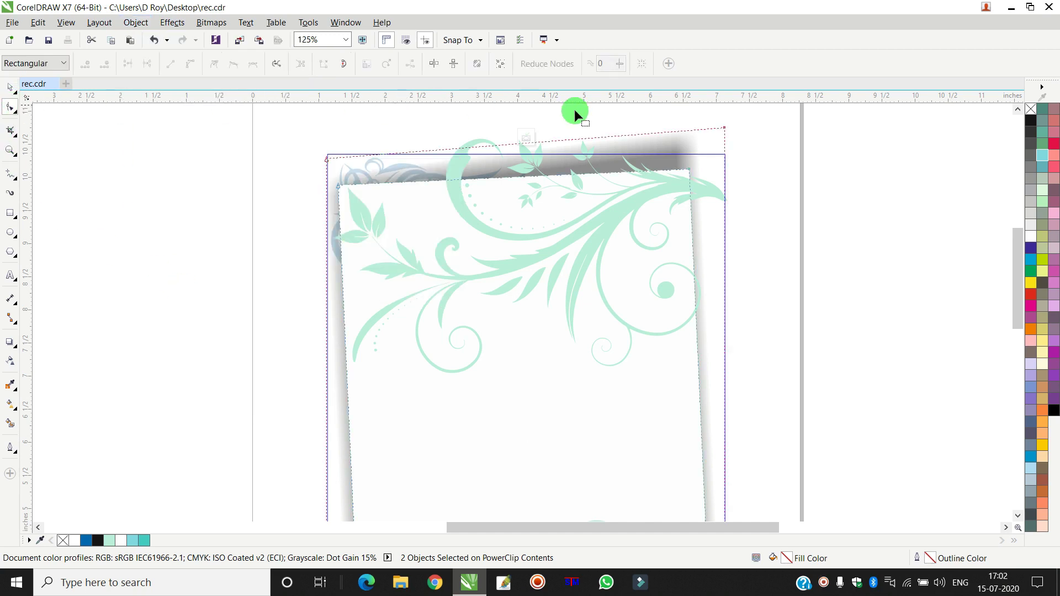
{"action": "left_click_drag", "start_coordinate": [723, 129], "coordinate": [710, 168]}
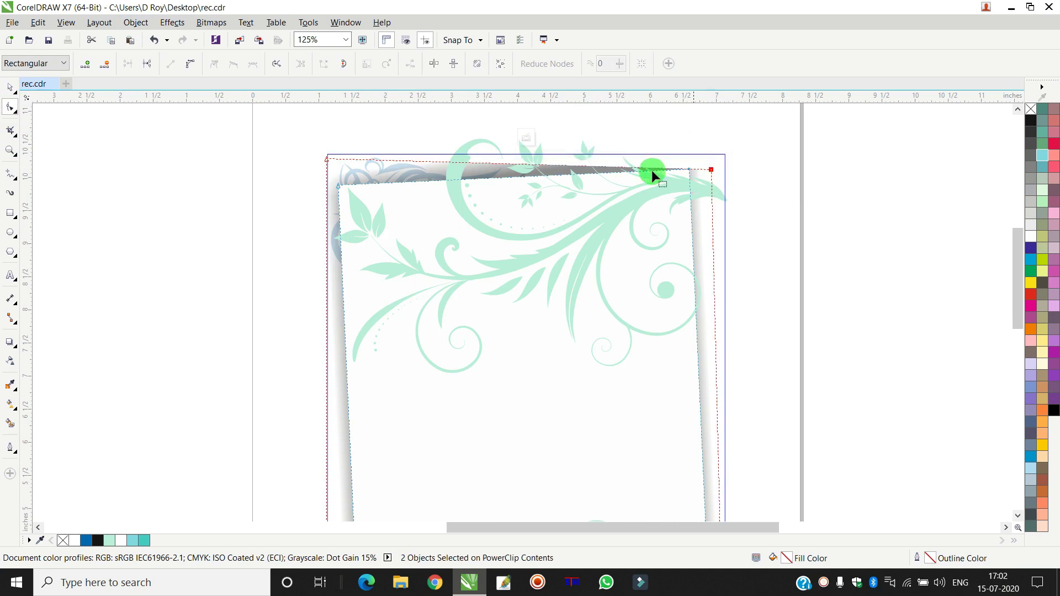
{"action": "left_click_drag", "start_coordinate": [326, 161], "coordinate": [342, 186]}
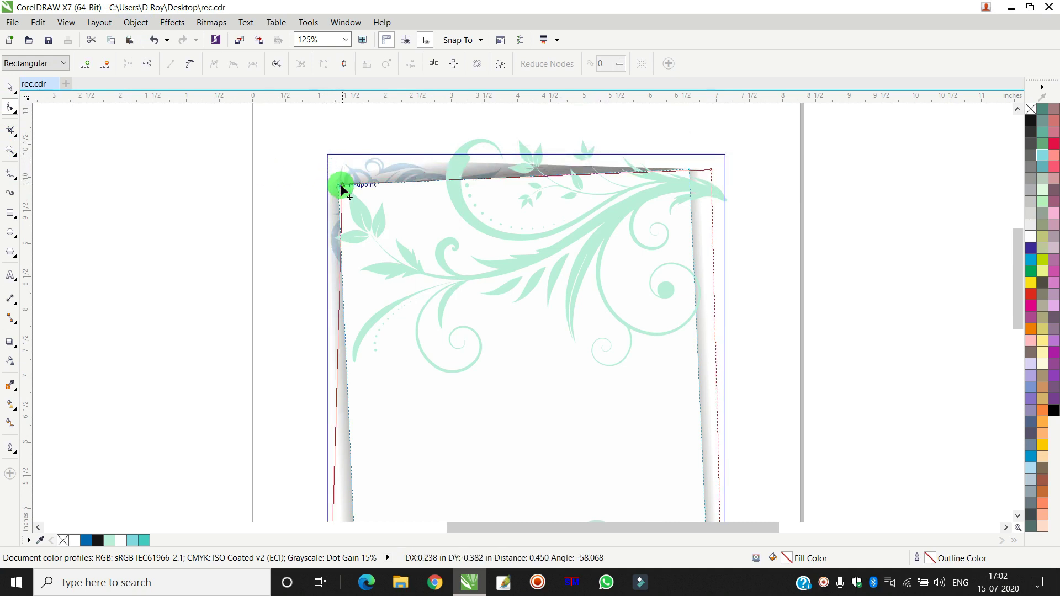
{"action": "scroll", "coordinate": [442, 203], "scroll_direction": "down", "scroll_amount": 2}
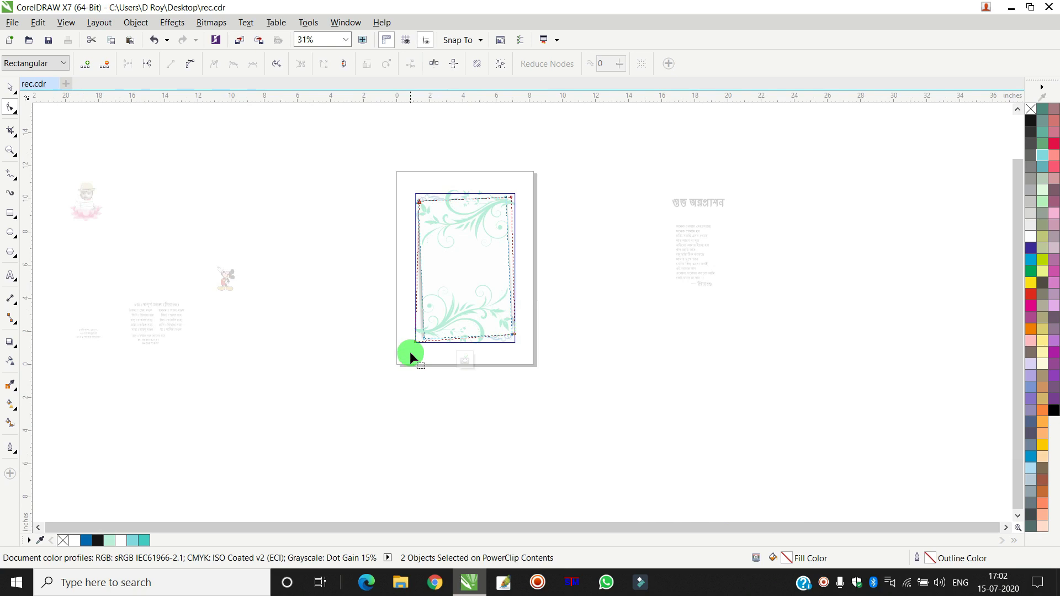
{"action": "scroll", "coordinate": [409, 352], "scroll_direction": "up", "scroll_amount": 2}
- Move the panel's bottom-left and bottom-right corners, then finish node editing
{"action": "left_click_drag", "start_coordinate": [410, 325], "coordinate": [425, 319]}
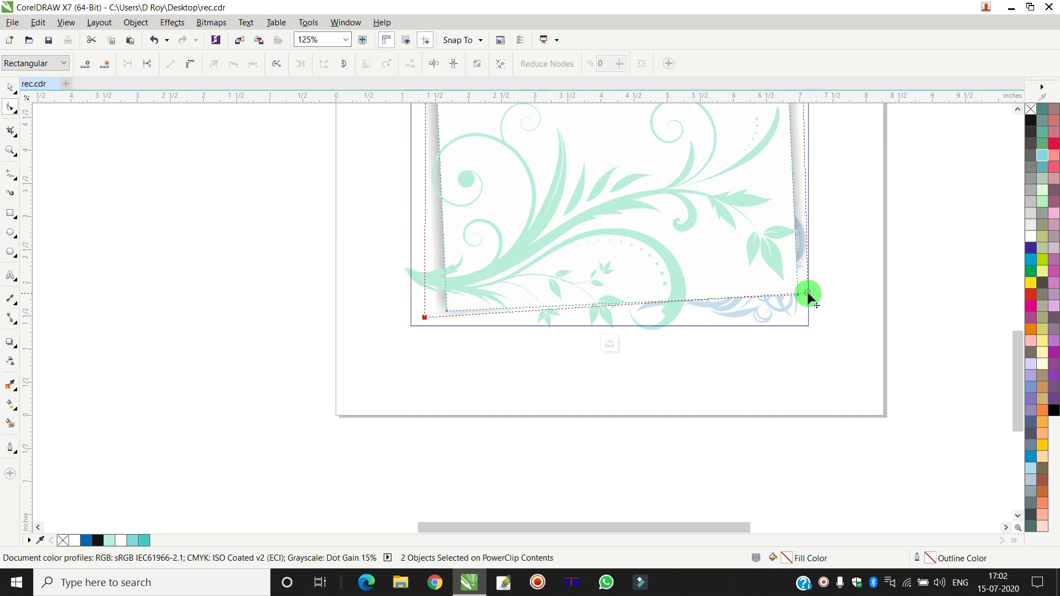
{"action": "left_click_drag", "start_coordinate": [807, 294], "coordinate": [803, 292]}
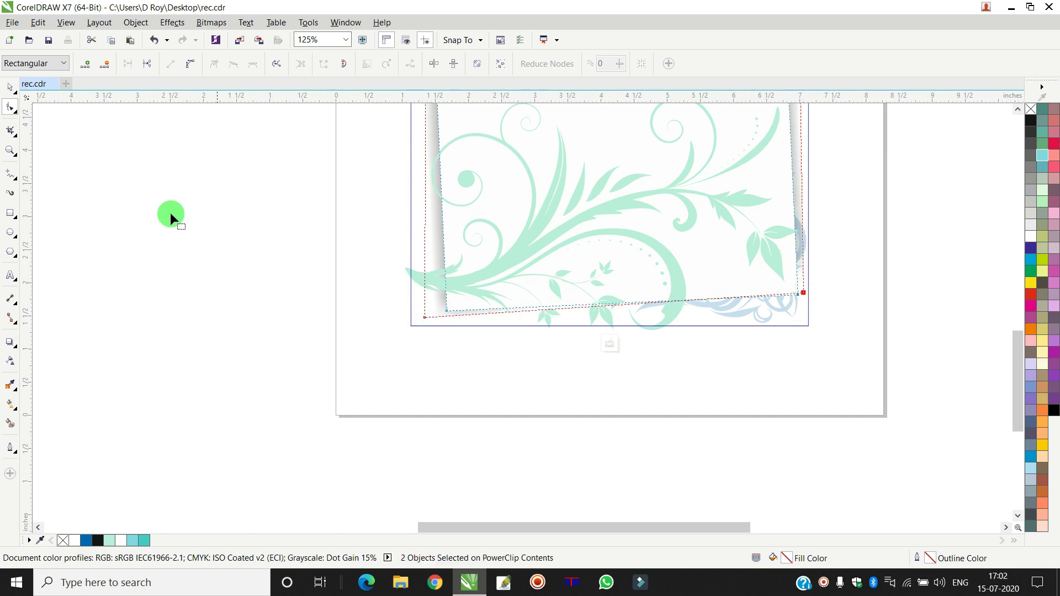
{"action": "left_click", "coordinate": [11, 88]}
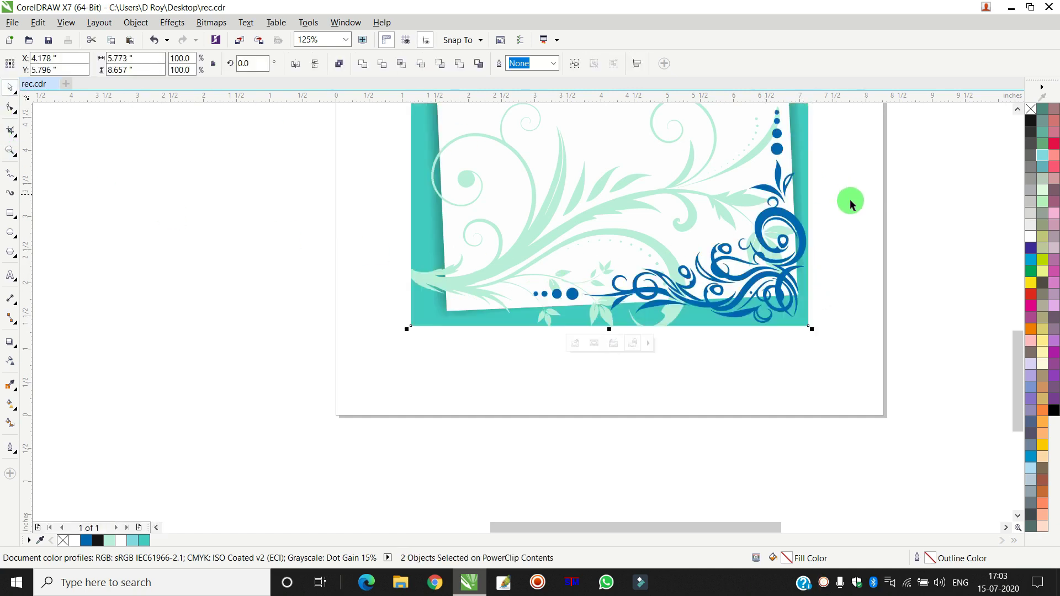
{"action": "scroll", "coordinate": [848, 198], "scroll_direction": "down", "scroll_amount": 5}
{"action": "scroll", "coordinate": [860, 156], "scroll_direction": "up", "scroll_amount": 3}
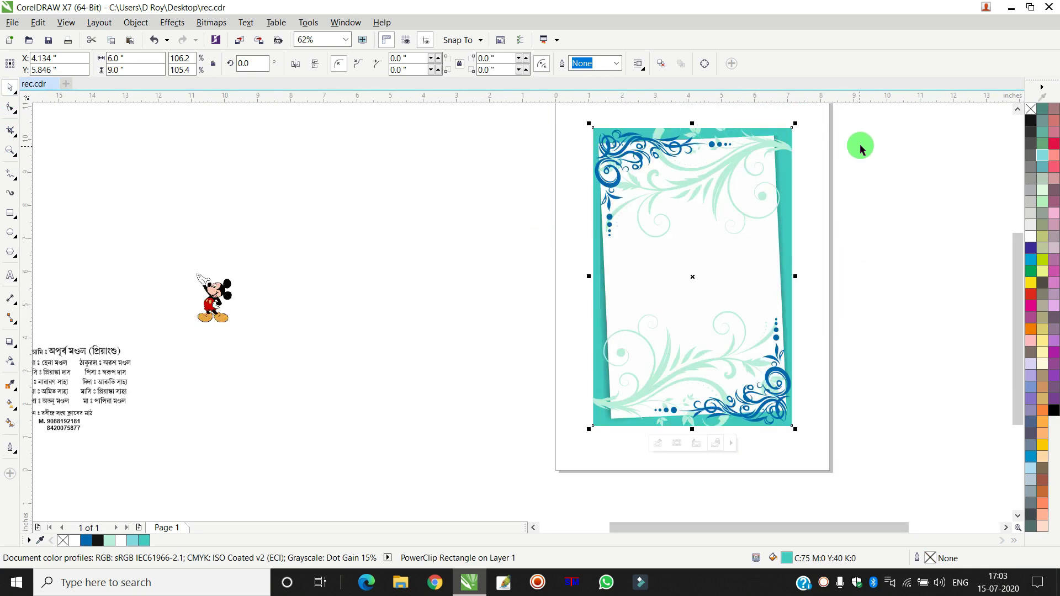
{"action": "key", "text": "Escape"}
{"action": "scroll", "coordinate": [743, 128], "scroll_direction": "up", "scroll_amount": 2}
{"action": "scroll", "coordinate": [879, 142], "scroll_direction": "up", "scroll_amount": 2}
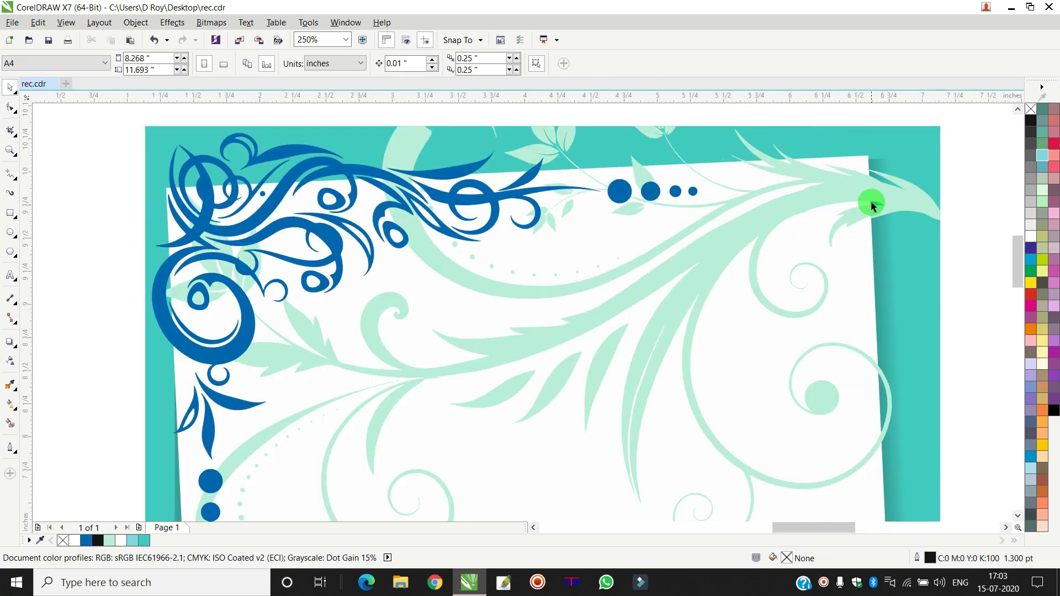
{"action": "scroll", "coordinate": [837, 208], "scroll_direction": "down", "scroll_amount": 4}
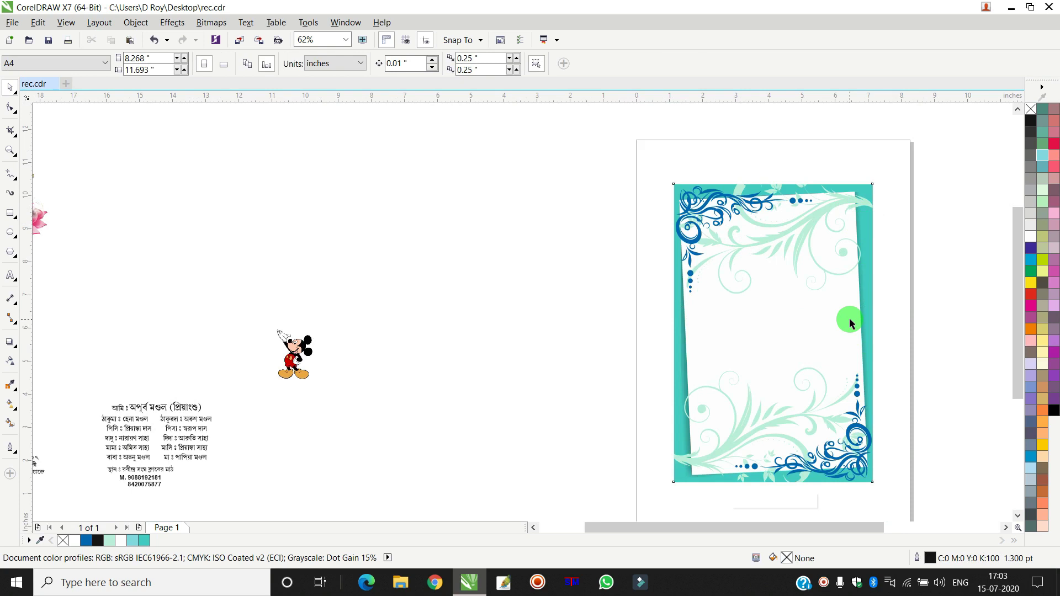
- In the PowerClip contents, drag the white panel's top-right node left
{"action": "double_click", "coordinate": [849, 322]}
{"action": "scroll", "coordinate": [852, 191], "scroll_direction": "up", "scroll_amount": 2}
{"action": "scroll", "coordinate": [852, 185], "scroll_direction": "up", "scroll_amount": 3}
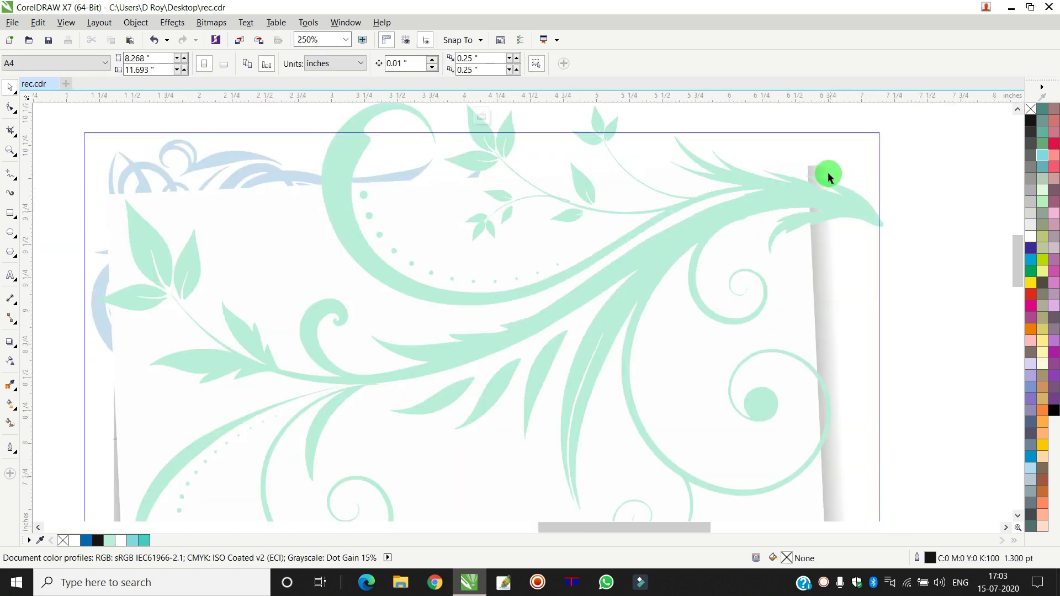
{"action": "left_click", "coordinate": [819, 166]}
{"action": "left_click", "coordinate": [15, 111]}
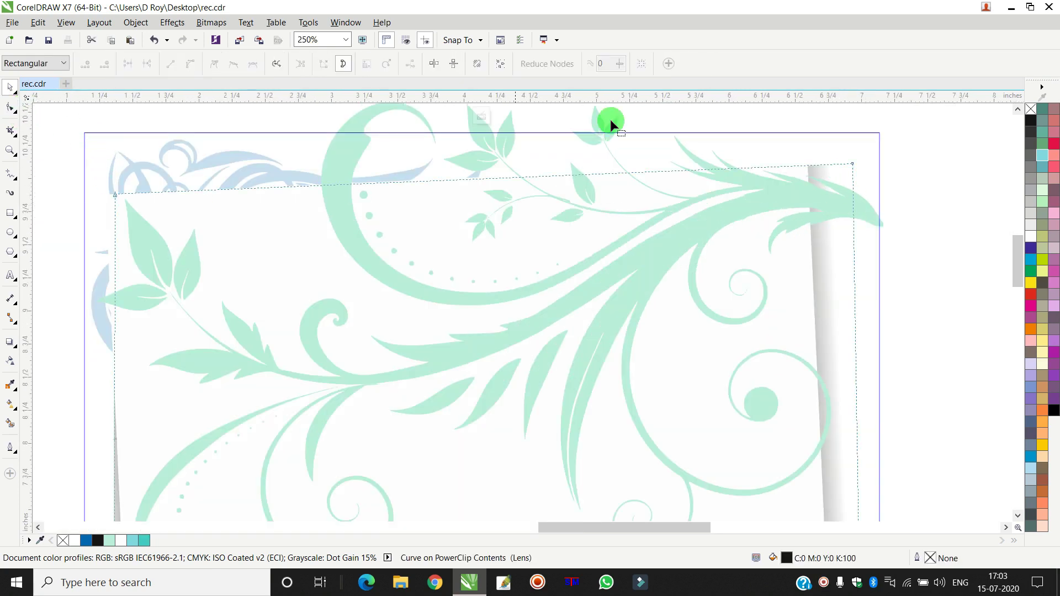
{"action": "left_click_drag", "start_coordinate": [850, 164], "coordinate": [811, 165]}
{"action": "scroll", "coordinate": [889, 267], "scroll_direction": "down", "scroll_amount": 1}
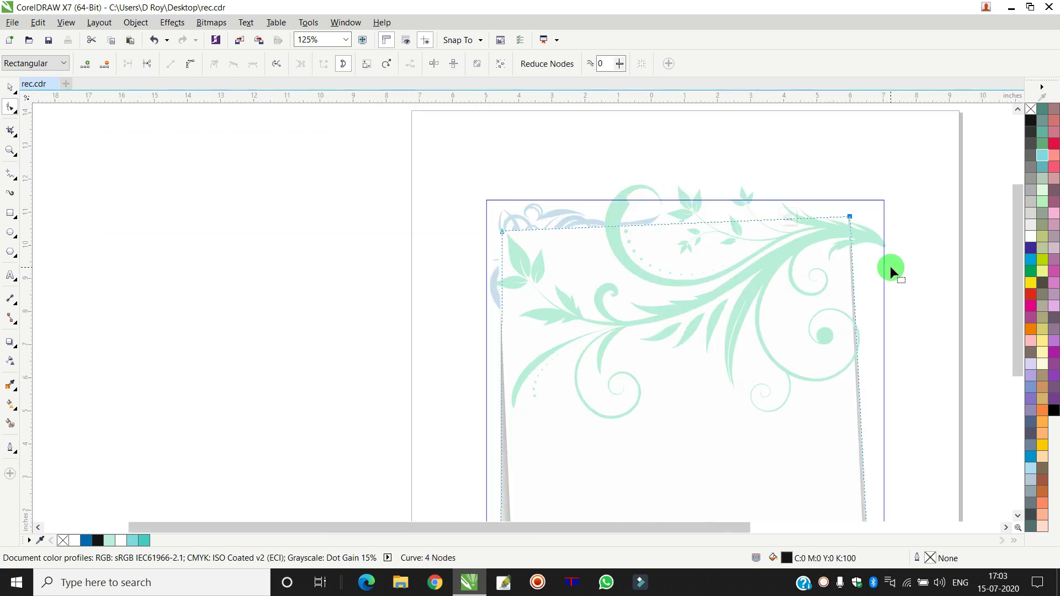
{"action": "scroll", "coordinate": [883, 410], "scroll_direction": "down", "scroll_amount": 2}
{"action": "scroll", "coordinate": [886, 393], "scroll_direction": "up", "scroll_amount": 1}
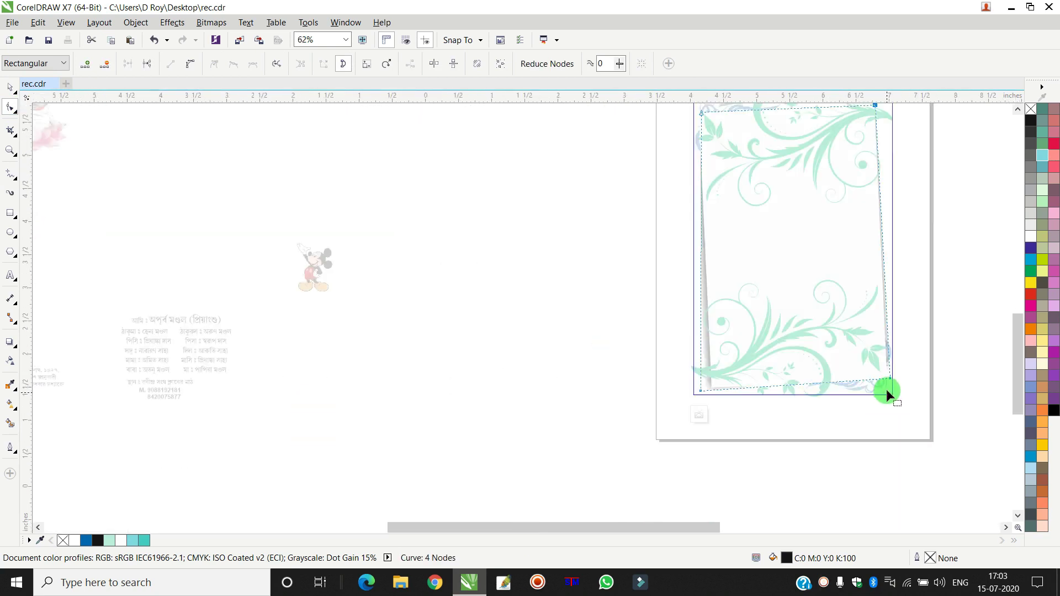
{"action": "scroll", "coordinate": [886, 390], "scroll_direction": "up", "scroll_amount": 2}
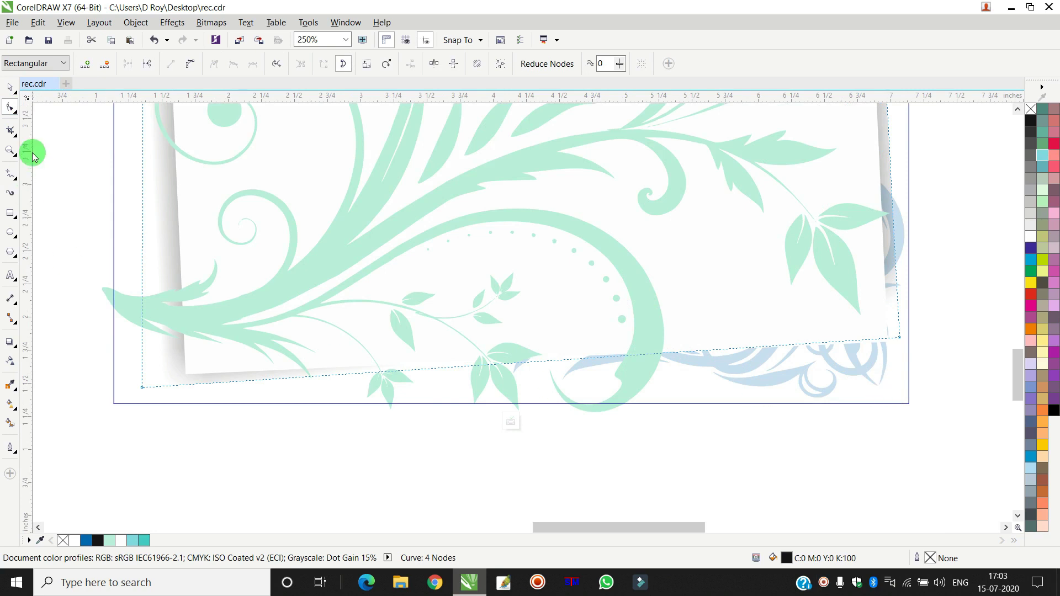
- Return to the Pick tool, deselect, and check the finished card layout
{"action": "left_click", "coordinate": [10, 88]}
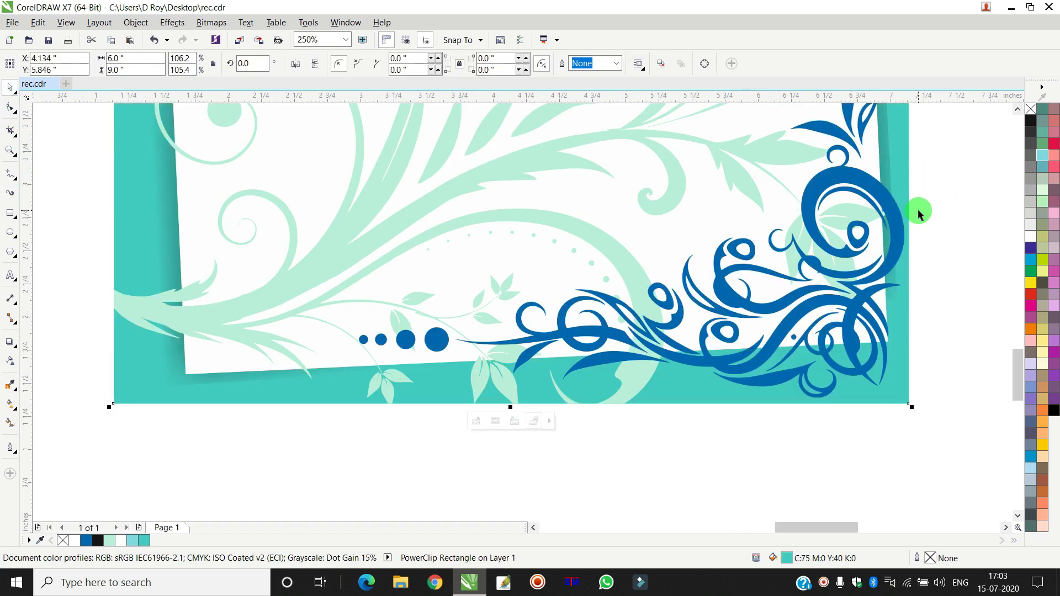
{"action": "scroll", "coordinate": [938, 182], "scroll_direction": "down", "scroll_amount": 4}
{"action": "scroll", "coordinate": [938, 149], "scroll_direction": "up", "scroll_amount": 3}
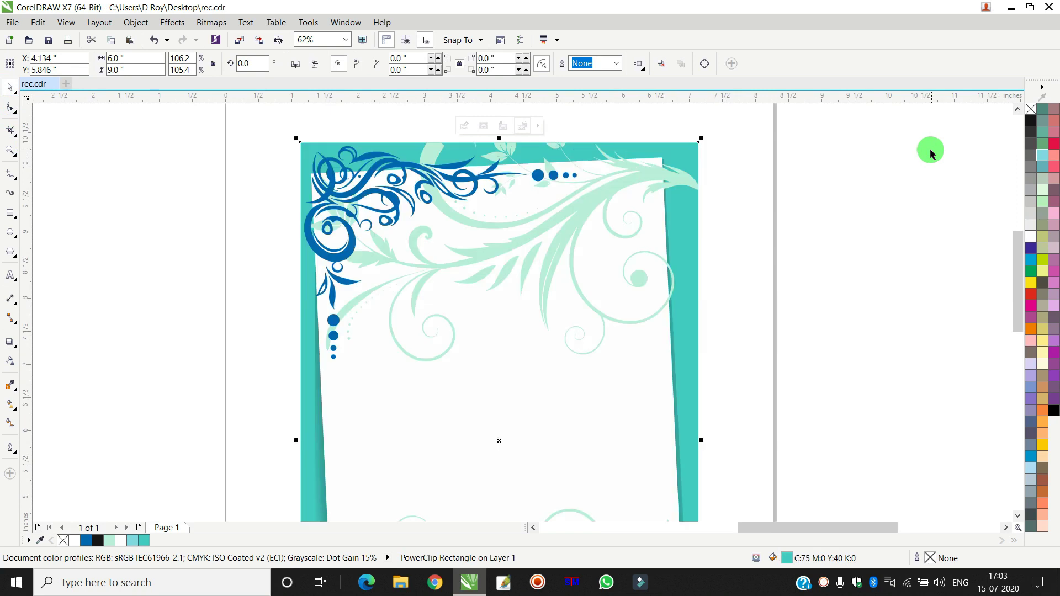
{"action": "left_click", "coordinate": [870, 175]}
{"action": "scroll", "coordinate": [701, 215], "scroll_direction": "up", "scroll_amount": 2}
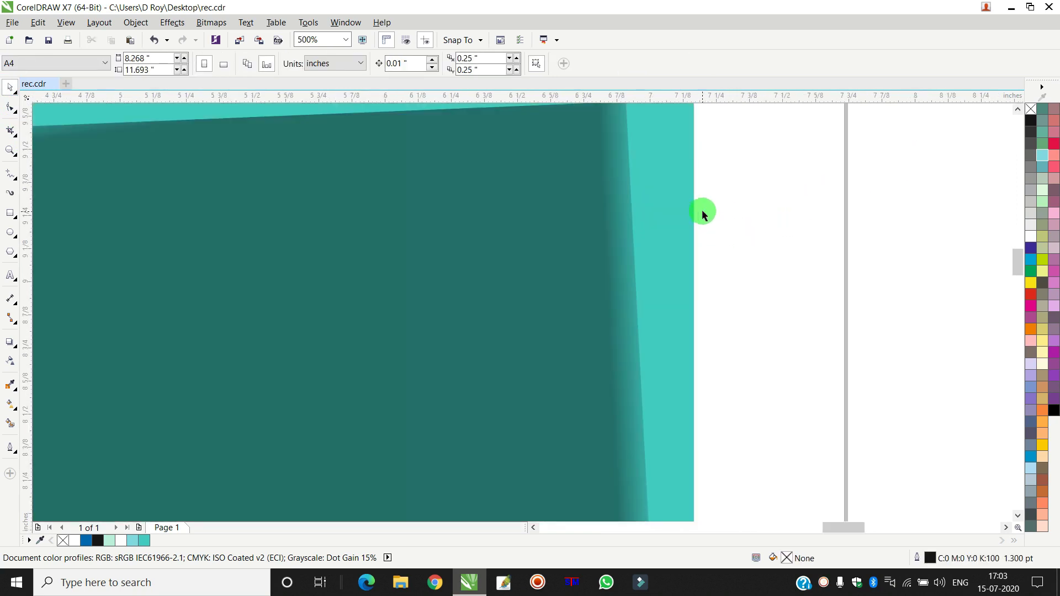
{"action": "scroll", "coordinate": [705, 208], "scroll_direction": "down", "scroll_amount": 2}
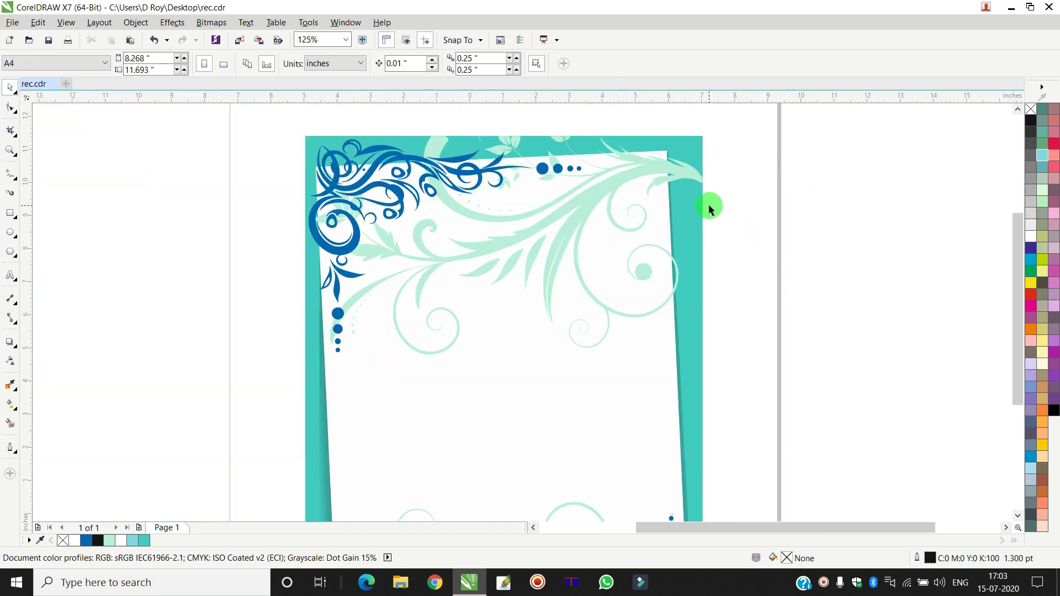
{"action": "scroll", "coordinate": [707, 208], "scroll_direction": "down", "scroll_amount": 3}
{"action": "scroll", "coordinate": [701, 305], "scroll_direction": "up", "scroll_amount": 2}
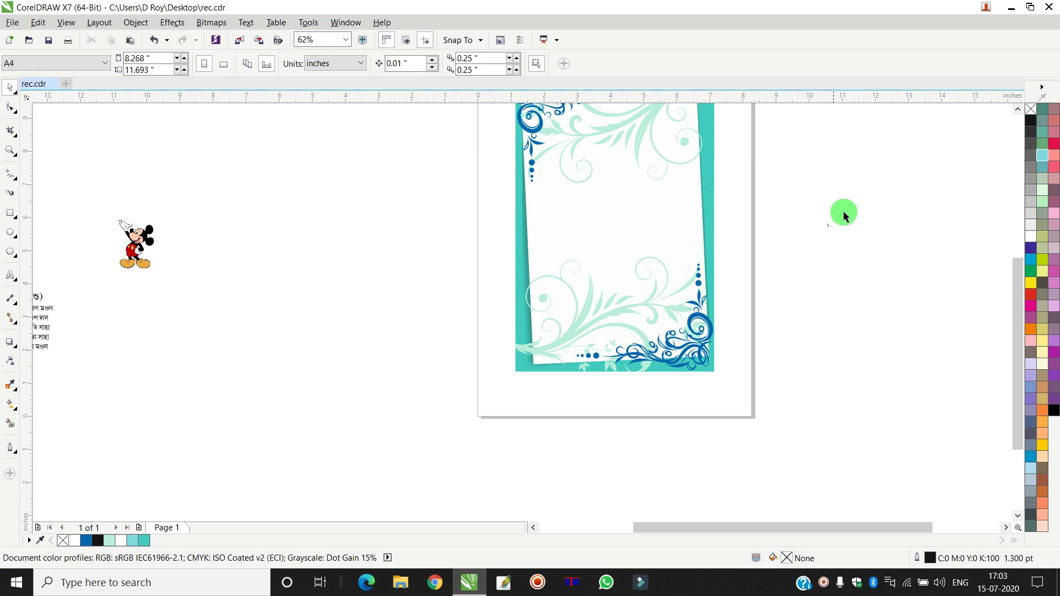
{"action": "left_click", "coordinate": [1017, 109]}
- Marquee-select the 53 frame objects and group them
{"action": "left_click_drag", "start_coordinate": [847, 130], "coordinate": [458, 472]}
{"action": "right_click", "coordinate": [614, 281]}
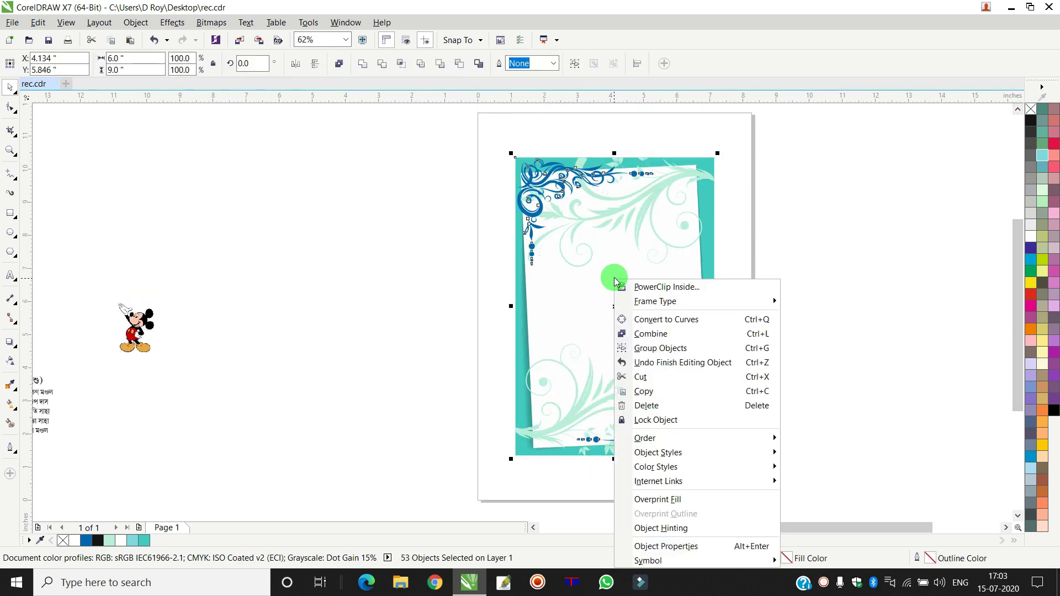
{"action": "left_click", "coordinate": [668, 348]}
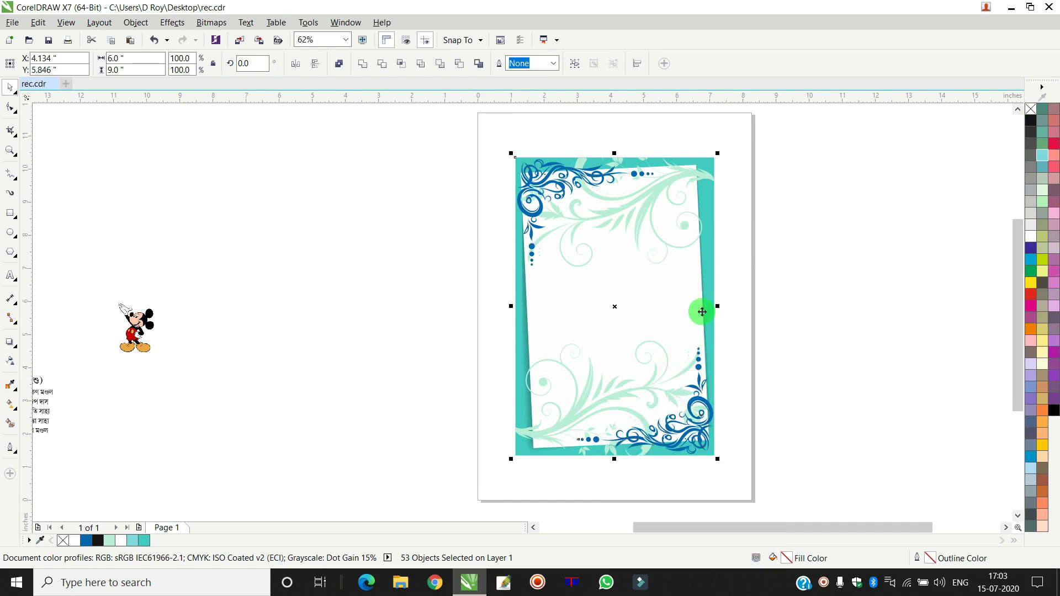
{"action": "key", "text": "Escape"}
{"action": "scroll", "coordinate": [656, 167], "scroll_direction": "up", "scroll_amount": 4}
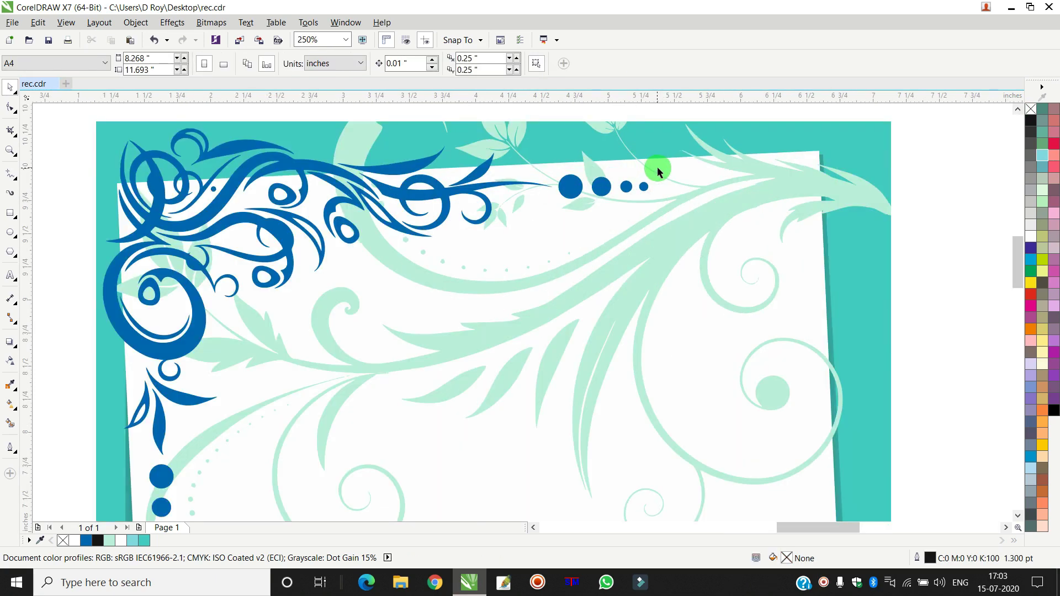
{"action": "scroll", "coordinate": [659, 167], "scroll_direction": "down", "scroll_amount": 4}
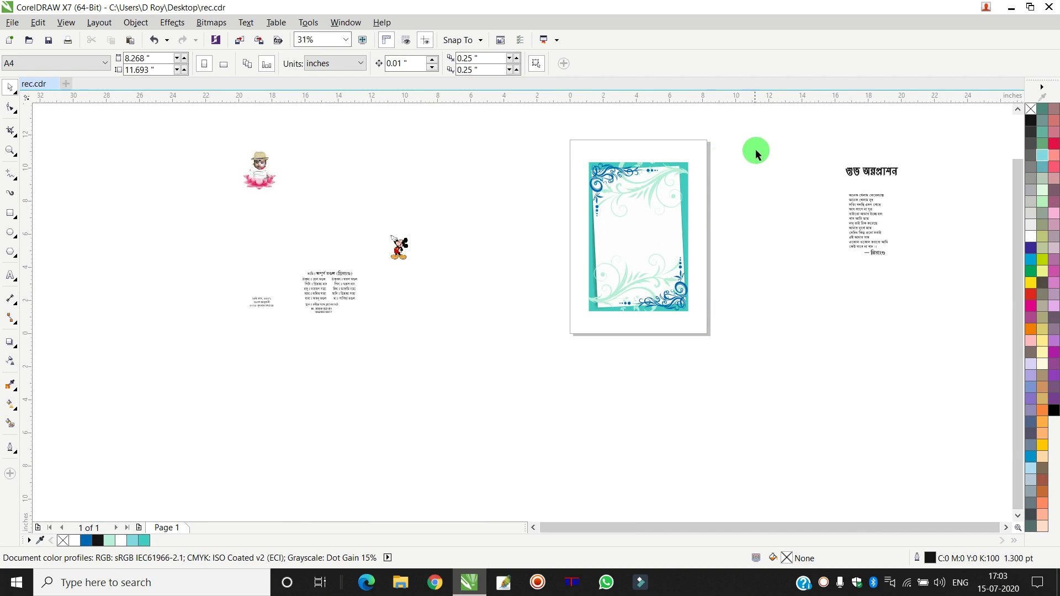
- Move the Bengali heading শুভ অন্নপ্রাশন onto the card and send the frame group To Back of Page
{"action": "left_click_drag", "start_coordinate": [860, 179], "coordinate": [634, 185]}
{"action": "left_click", "coordinate": [656, 232]}
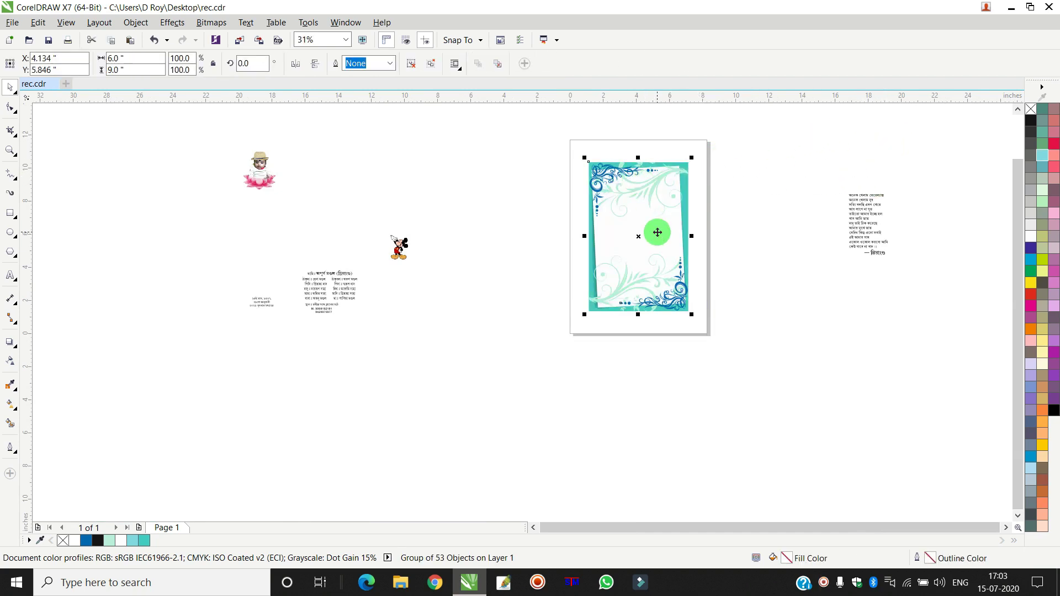
{"action": "right_click", "coordinate": [657, 233]}
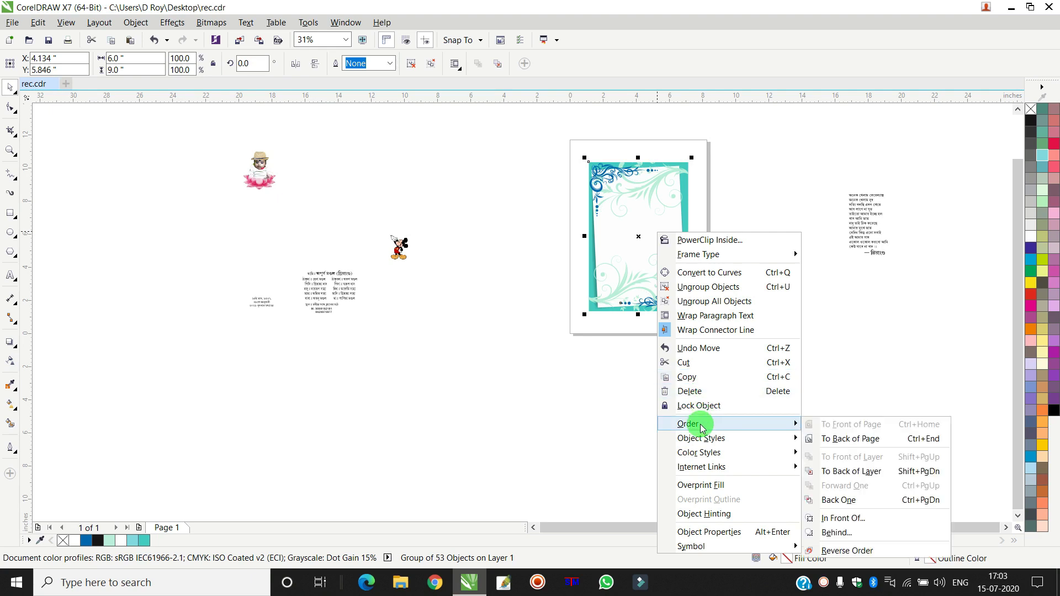
{"action": "mouse_move", "coordinate": [701, 422]}
{"action": "left_click", "coordinate": [836, 386]}
{"action": "scroll", "coordinate": [675, 182], "scroll_direction": "up", "scroll_amount": 4}
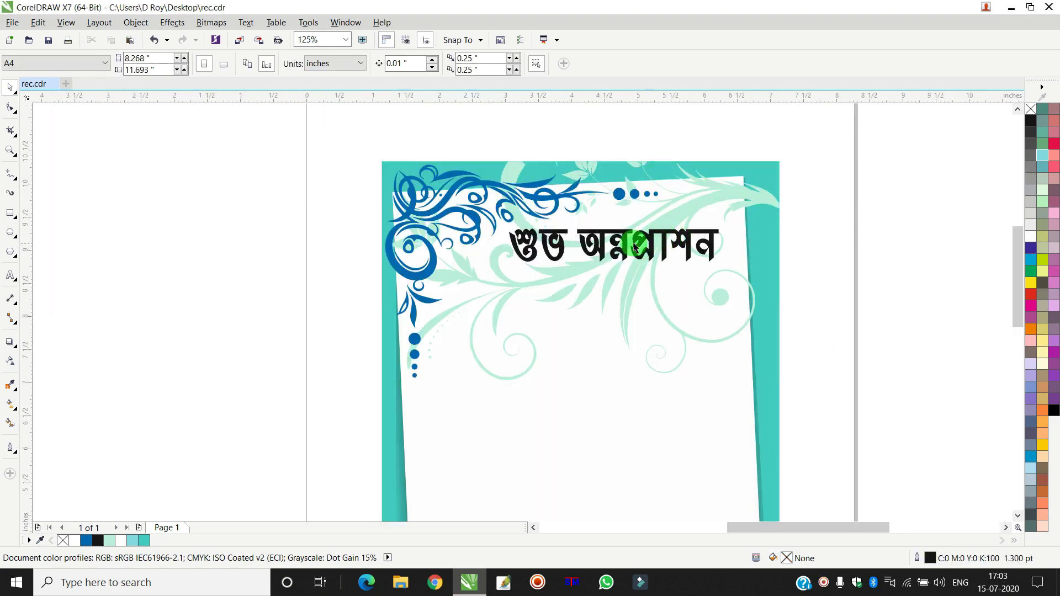
- Nudge the শুভ অন্নপ্রাশন heading slightly up-left and give it a blue fill
{"action": "left_click_drag", "start_coordinate": [629, 247], "coordinate": [625, 245]}
{"action": "left_click", "coordinate": [97, 541]}
{"action": "left_click", "coordinate": [87, 543]}
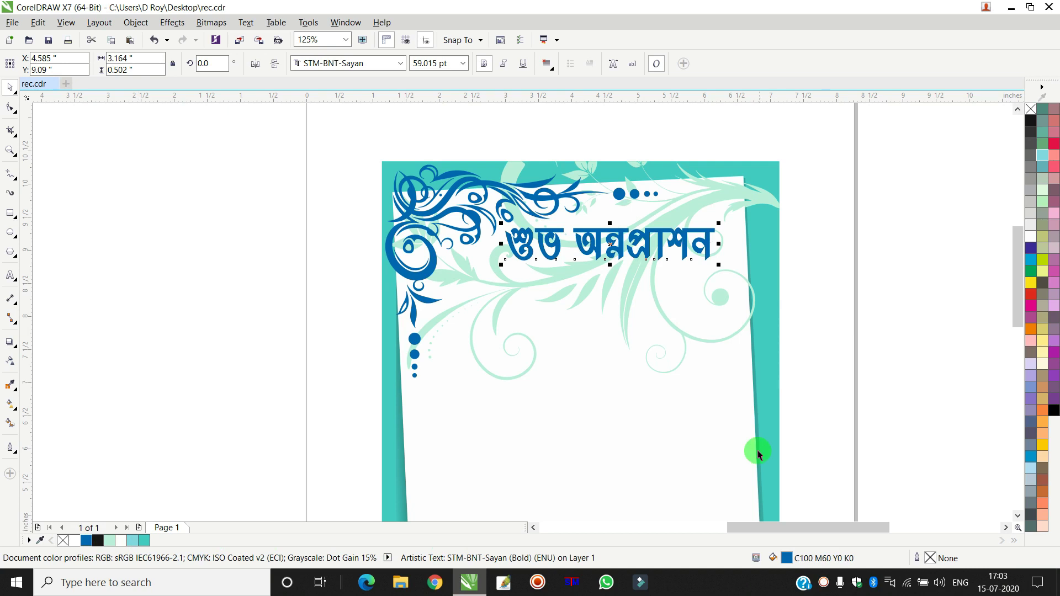
{"action": "double_click", "coordinate": [772, 556]}
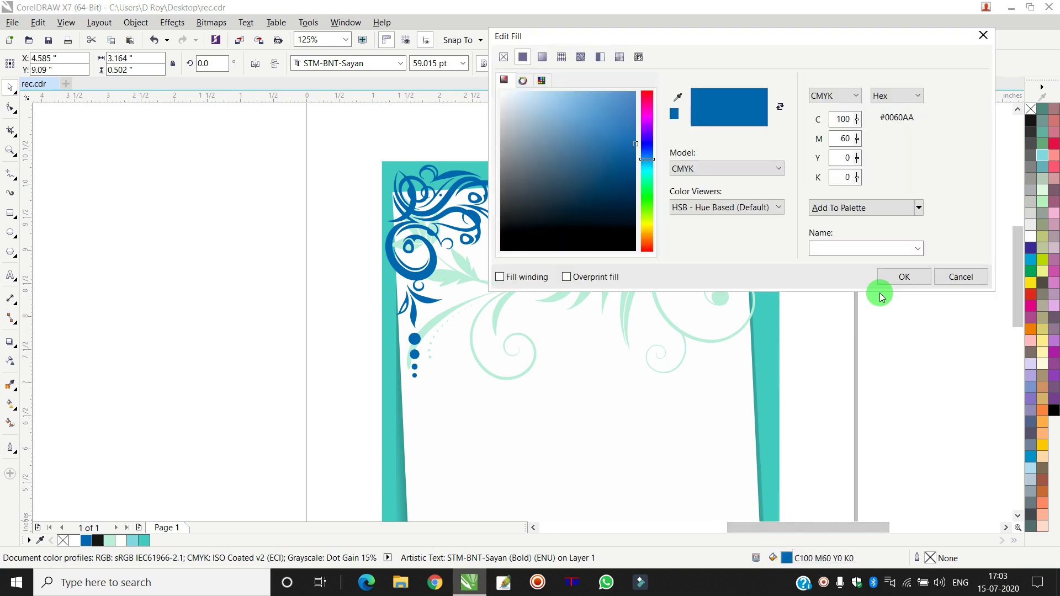
{"action": "left_click", "coordinate": [885, 278]}
{"action": "key", "text": "Escape"}
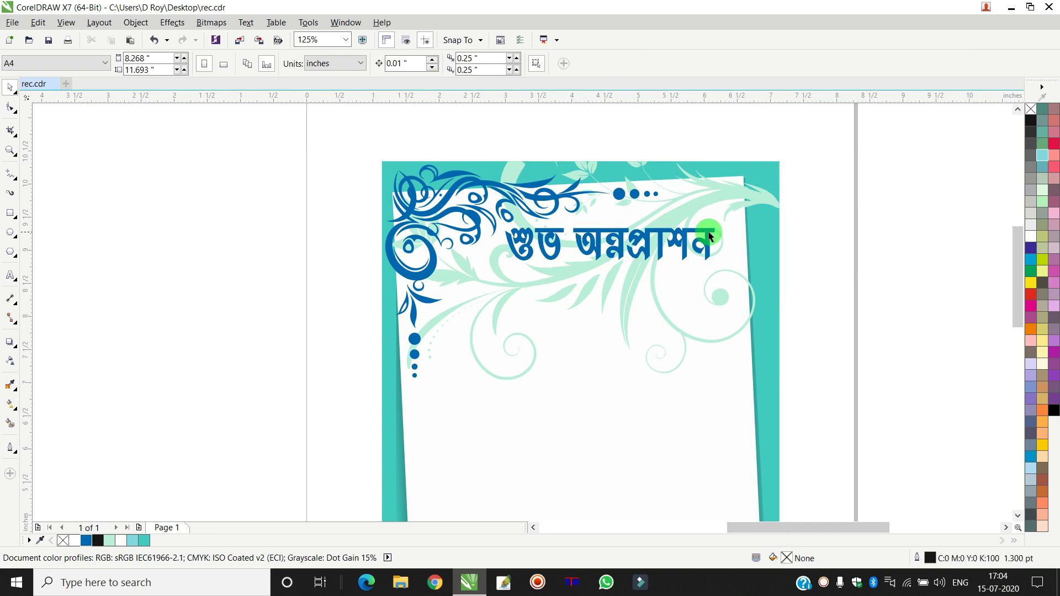
- Recolour the heading red from the colour palette
{"action": "left_click", "coordinate": [710, 236]}
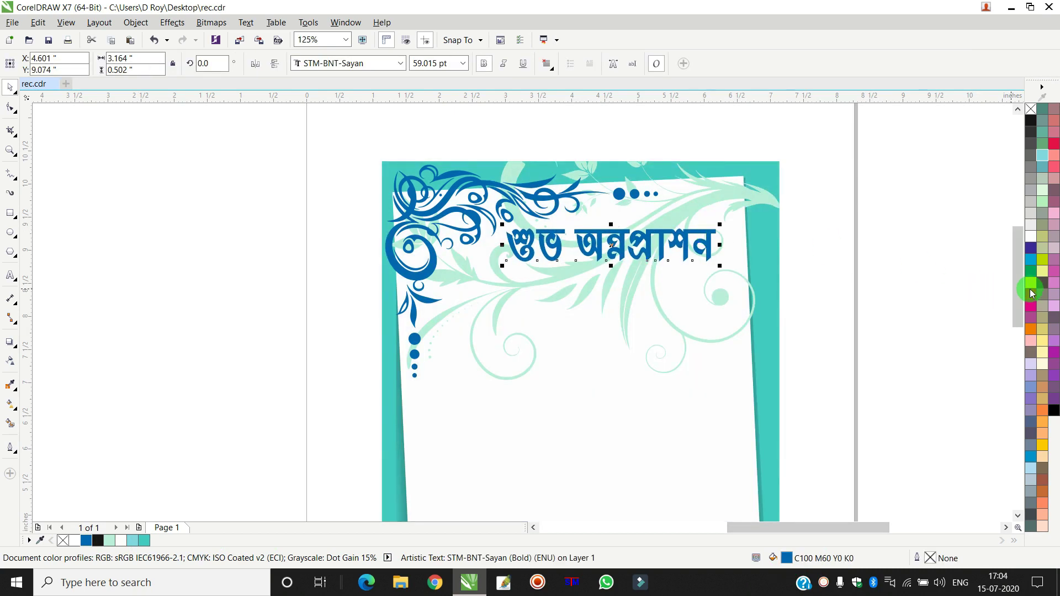
{"action": "left_click", "coordinate": [1025, 291]}
{"action": "key", "text": "Escape"}
{"action": "scroll", "coordinate": [852, 273], "scroll_direction": "down", "scroll_amount": 4}
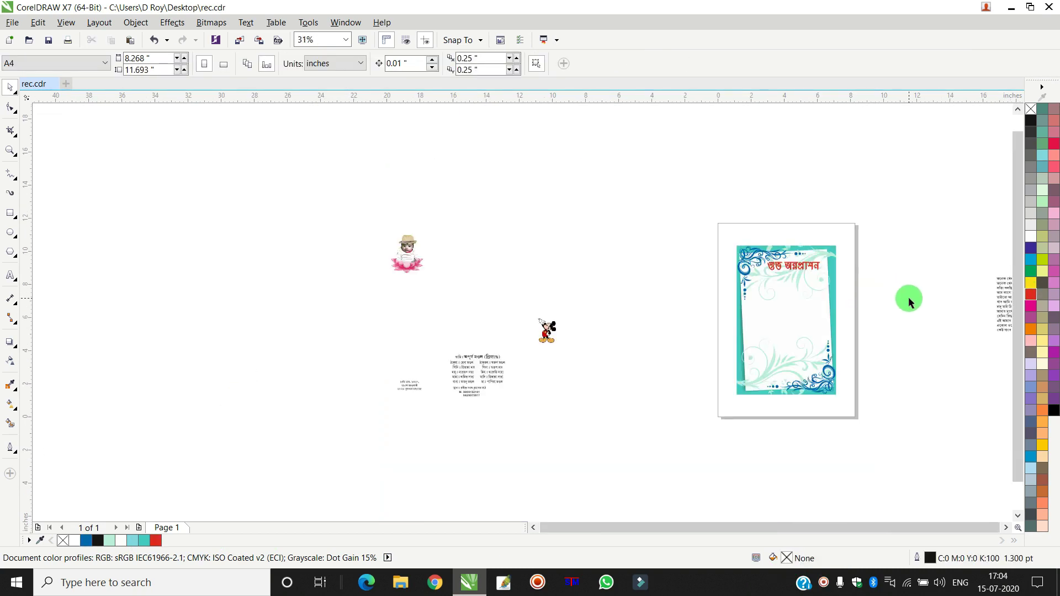
{"action": "scroll", "coordinate": [930, 303], "scroll_direction": "down", "scroll_amount": 3}
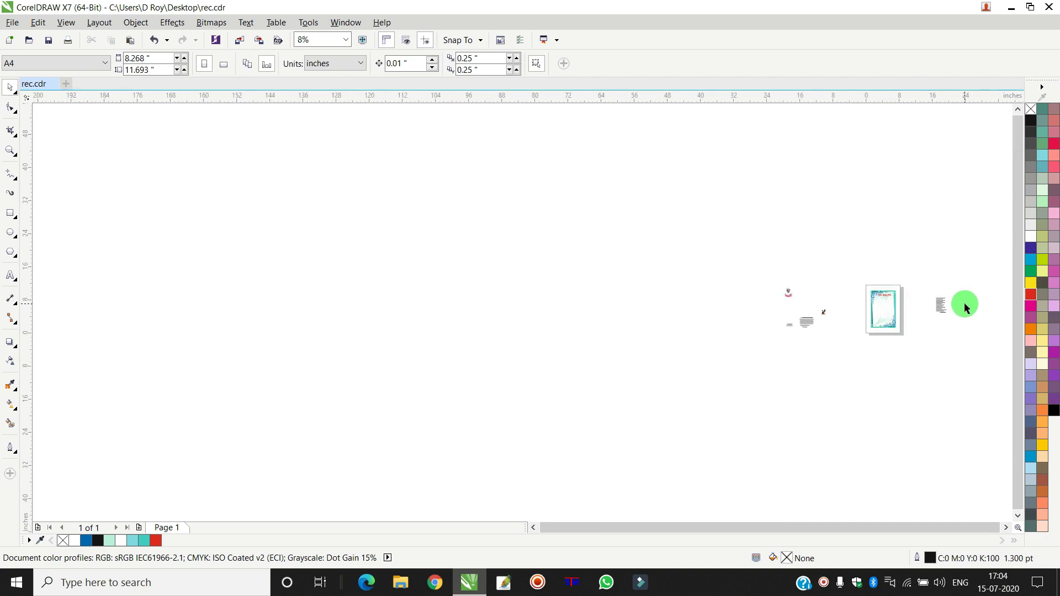
- Move the Bengali poem group onto the card below the title and colour it red
{"action": "scroll", "coordinate": [941, 300], "scroll_direction": "up", "scroll_amount": 4}
{"action": "left_click_drag", "start_coordinate": [835, 334], "coordinate": [700, 423]}
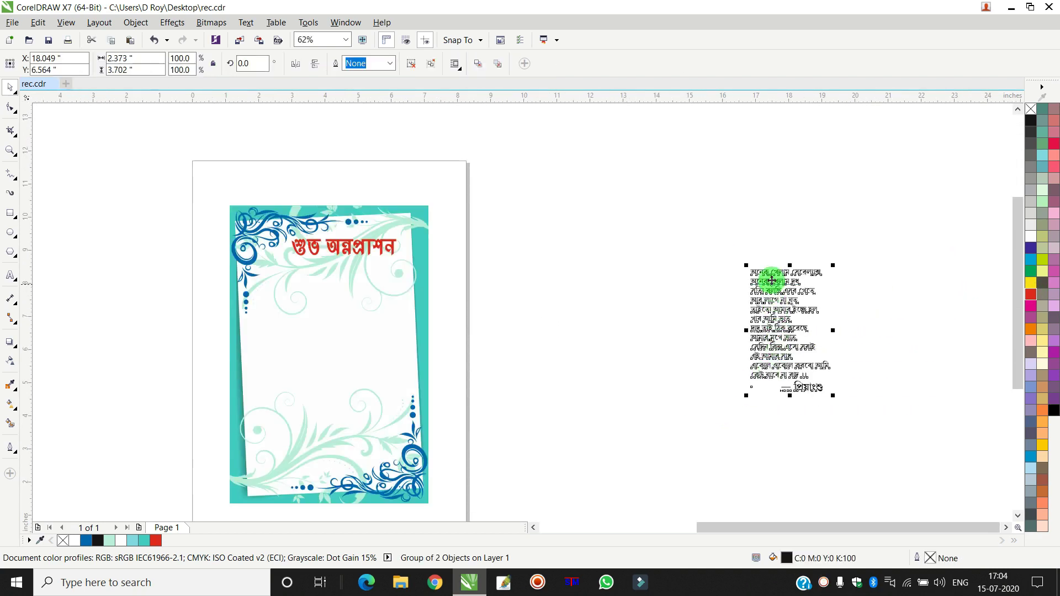
{"action": "left_click_drag", "start_coordinate": [759, 274], "coordinate": [343, 265]}
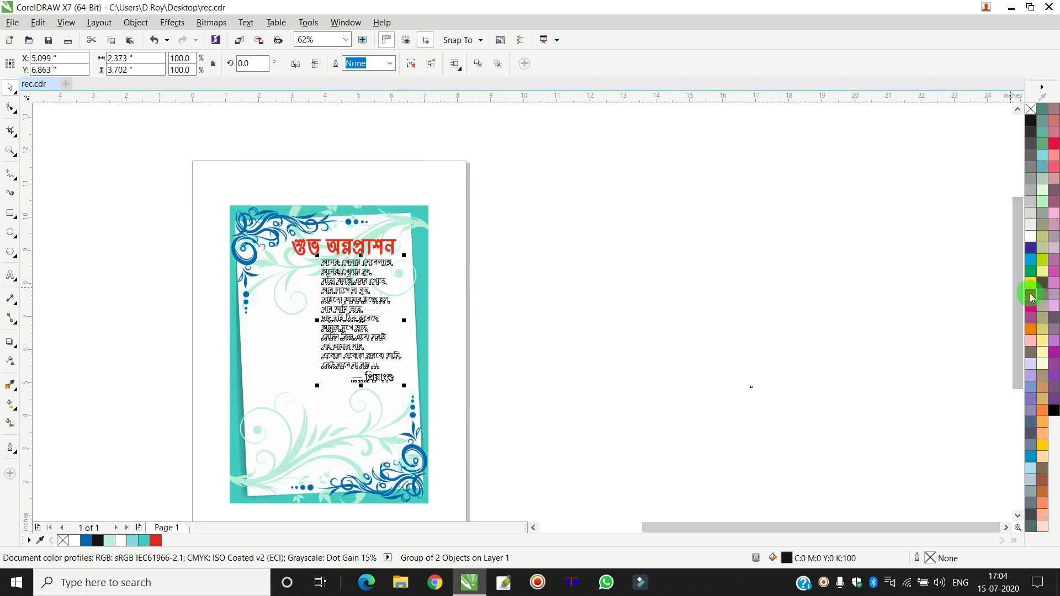
{"action": "left_click", "coordinate": [1031, 297]}
{"action": "left_click", "coordinate": [714, 241]}
{"action": "scroll", "coordinate": [352, 256], "scroll_direction": "up", "scroll_amount": 2}
- Shift the title slightly up and to the right
{"action": "left_click_drag", "start_coordinate": [381, 238], "coordinate": [394, 223]}
{"action": "left_click", "coordinate": [731, 270]}
{"action": "scroll", "coordinate": [721, 283], "scroll_direction": "down", "scroll_amount": 3}
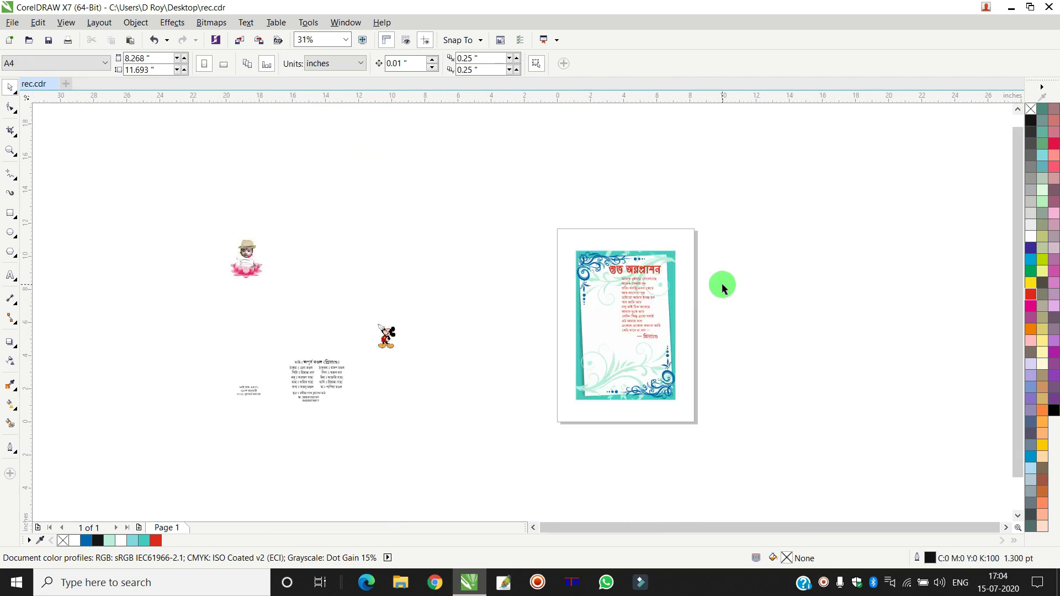
{"action": "scroll", "coordinate": [722, 282], "scroll_direction": "down", "scroll_amount": 4}
{"action": "scroll", "coordinate": [707, 292], "scroll_direction": "up", "scroll_amount": 3}
- Move the baby-on-lotus photo group onto the card left of the poem
{"action": "left_click", "coordinate": [278, 270]}
{"action": "left_click_drag", "start_coordinate": [534, 297], "coordinate": [644, 339]}
{"action": "scroll", "coordinate": [643, 302], "scroll_direction": "up", "scroll_amount": 3}
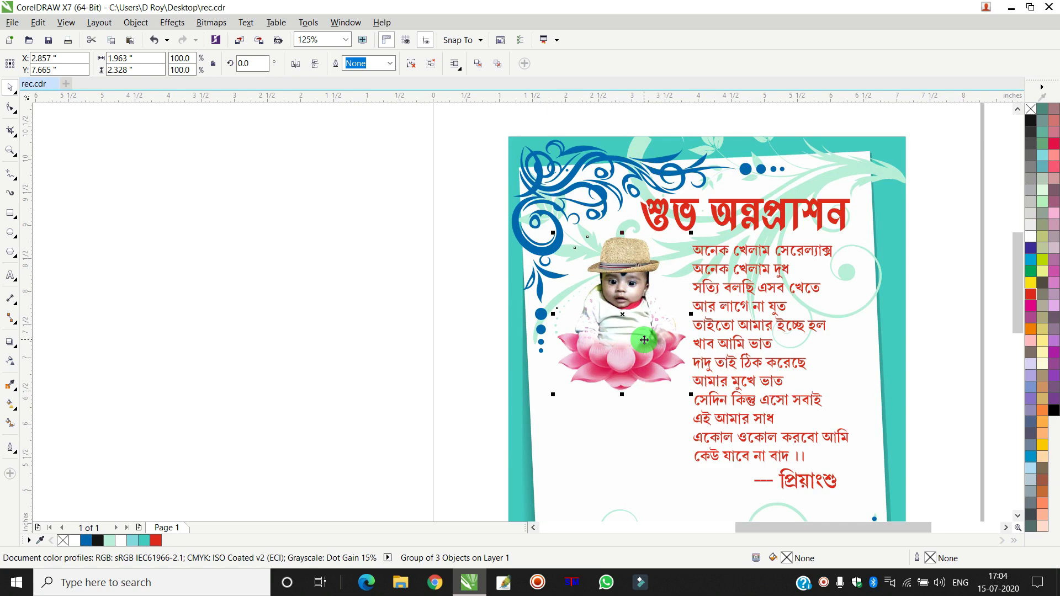
{"action": "left_click", "coordinate": [326, 277]}
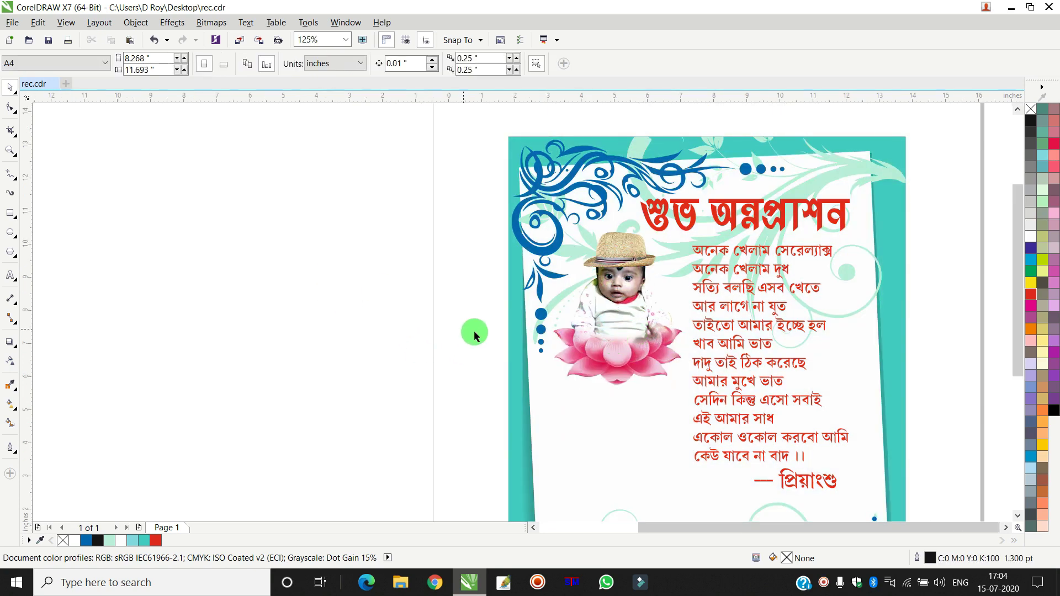
{"action": "scroll", "coordinate": [473, 330], "scroll_direction": "down", "scroll_amount": 4}
- Place the date text beneath the lotus in red and undo its accidental tilt
{"action": "left_click_drag", "start_coordinate": [119, 403], "coordinate": [504, 356]}
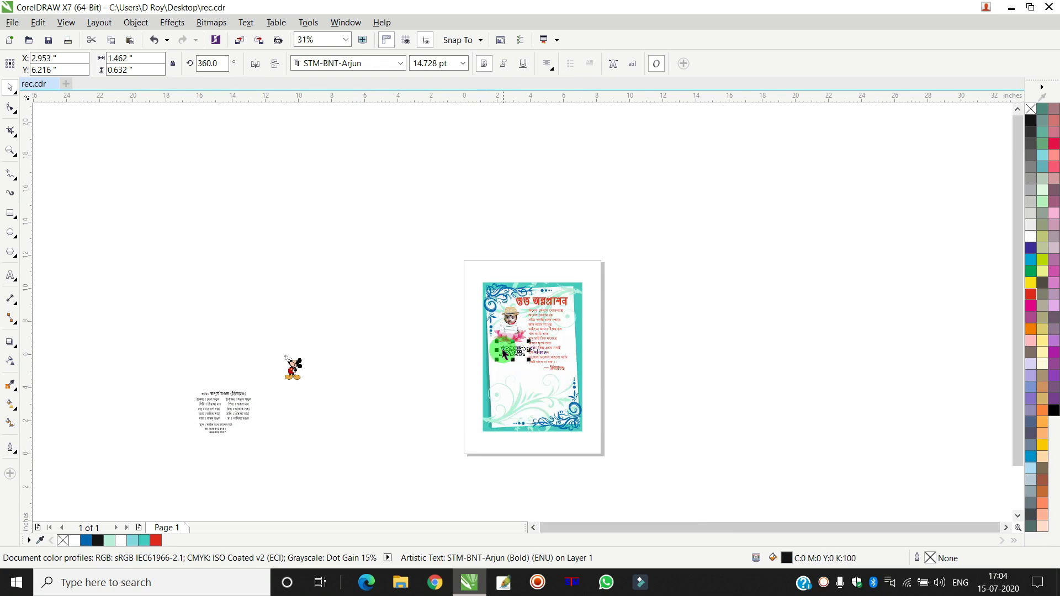
{"action": "scroll", "coordinate": [497, 356], "scroll_direction": "up", "scroll_amount": 4}
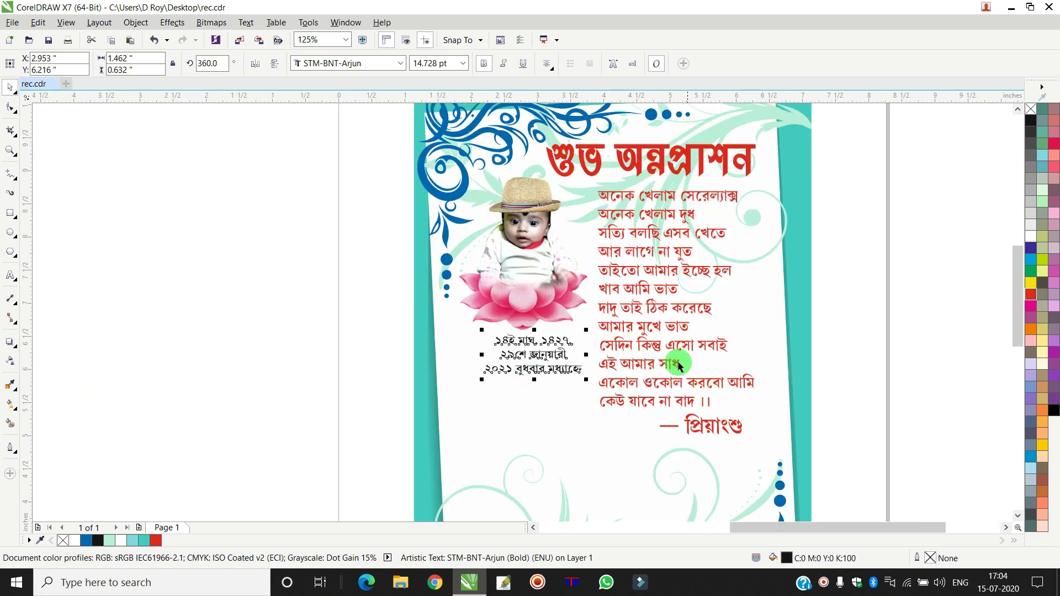
{"action": "left_click_drag", "start_coordinate": [539, 357], "coordinate": [584, 384]}
{"action": "left_click", "coordinate": [559, 377]}
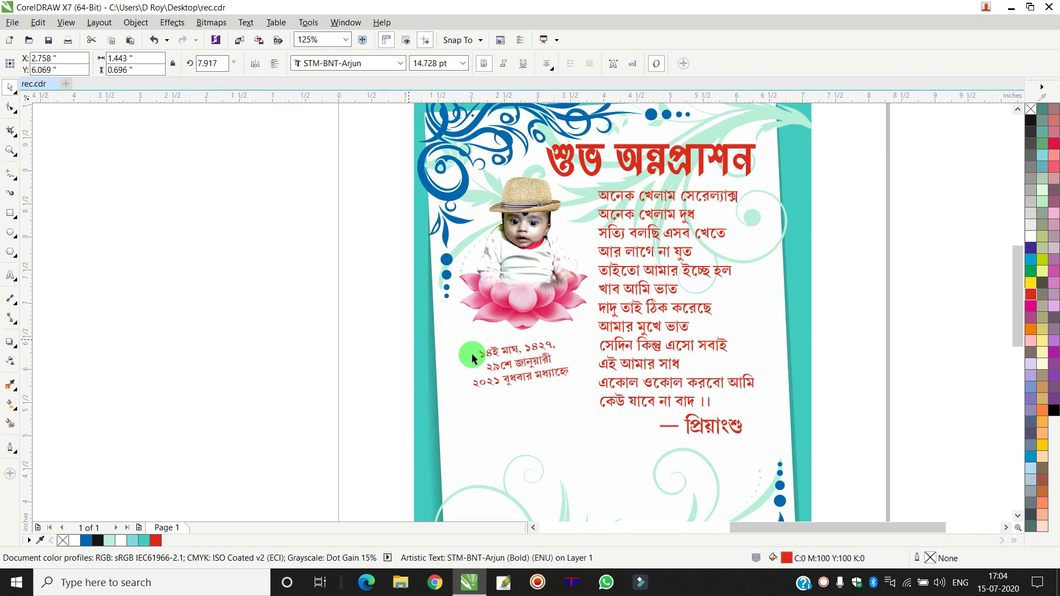
{"action": "key", "text": "Escape"}
{"action": "scroll", "coordinate": [498, 380], "scroll_direction": "up", "scroll_amount": 2}
{"action": "key", "text": "ctrl+z"}
{"action": "left_click", "coordinate": [100, 286]}
- Draw an ellipse around the date text and fine-tune its height
{"action": "left_click", "coordinate": [9, 233]}
{"action": "left_click_drag", "start_coordinate": [417, 294], "coordinate": [660, 422]}
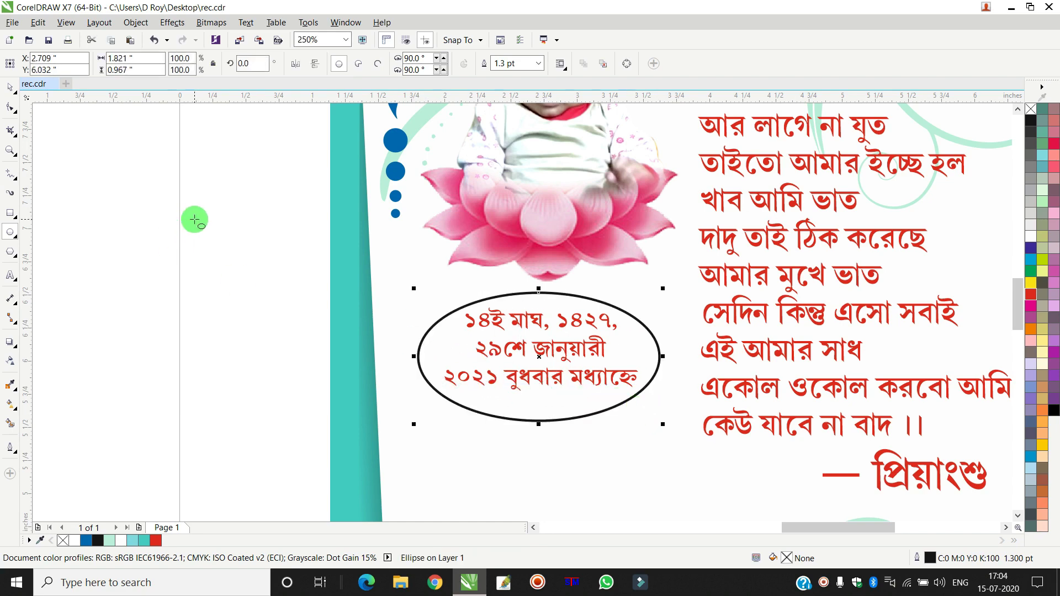
{"action": "left_click", "coordinate": [12, 90]}
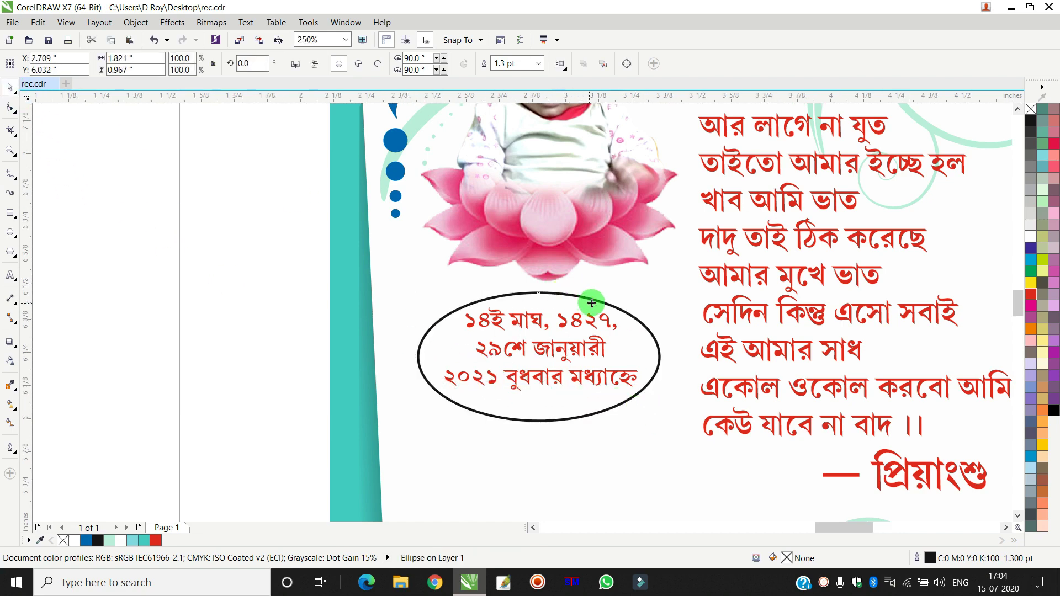
{"action": "scroll", "coordinate": [589, 303], "scroll_direction": "up", "scroll_amount": 1}
{"action": "left_click_drag", "start_coordinate": [491, 276], "coordinate": [491, 267]}
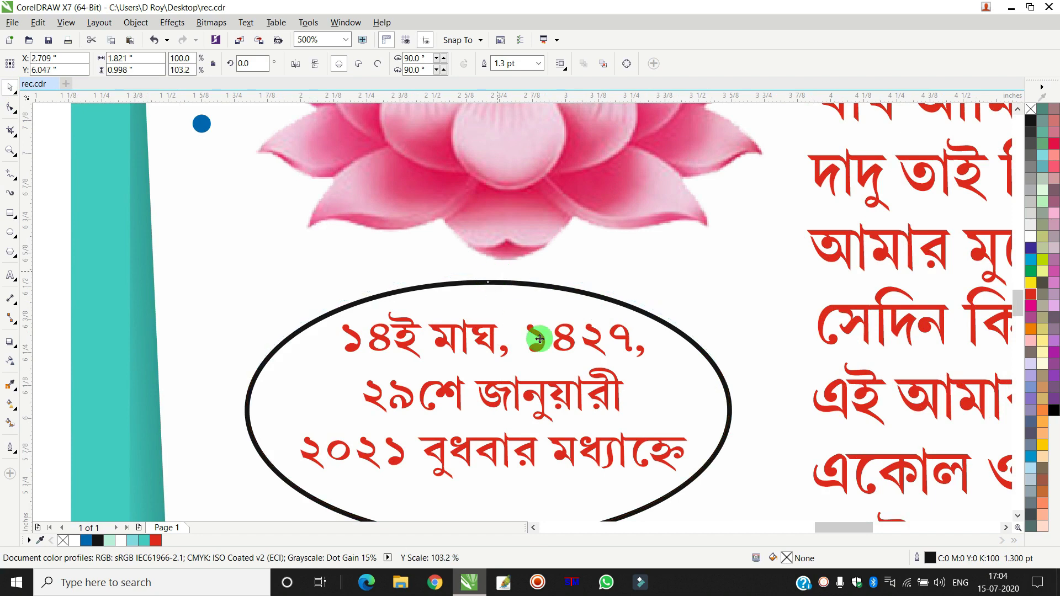
{"action": "scroll", "coordinate": [533, 452], "scroll_direction": "down", "scroll_amount": 1}
{"action": "left_click_drag", "start_coordinate": [518, 444], "coordinate": [527, 444]}
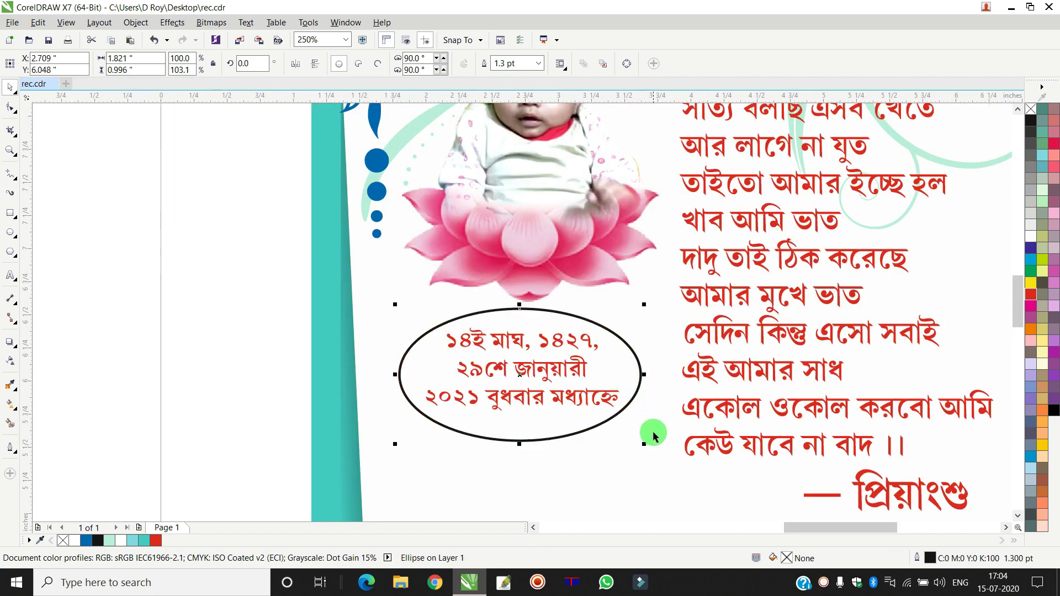
- Add a larger concentric copy, fill the inner oval white without outline and the outer magenta
{"action": "left_click_drag", "start_coordinate": [643, 447], "coordinate": [656, 451]}
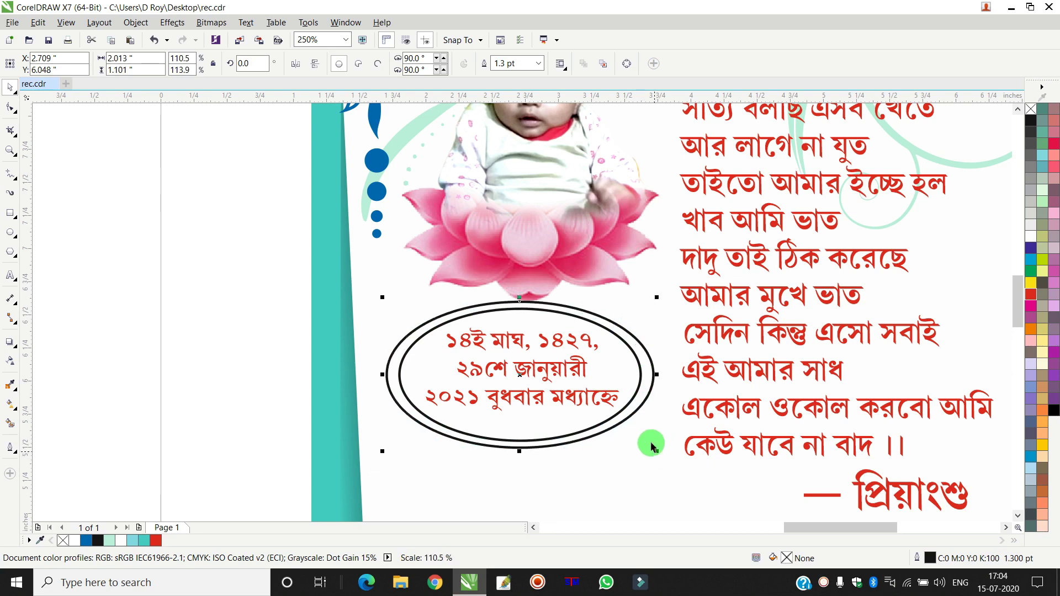
{"action": "scroll", "coordinate": [657, 381], "scroll_direction": "up", "scroll_amount": 2}
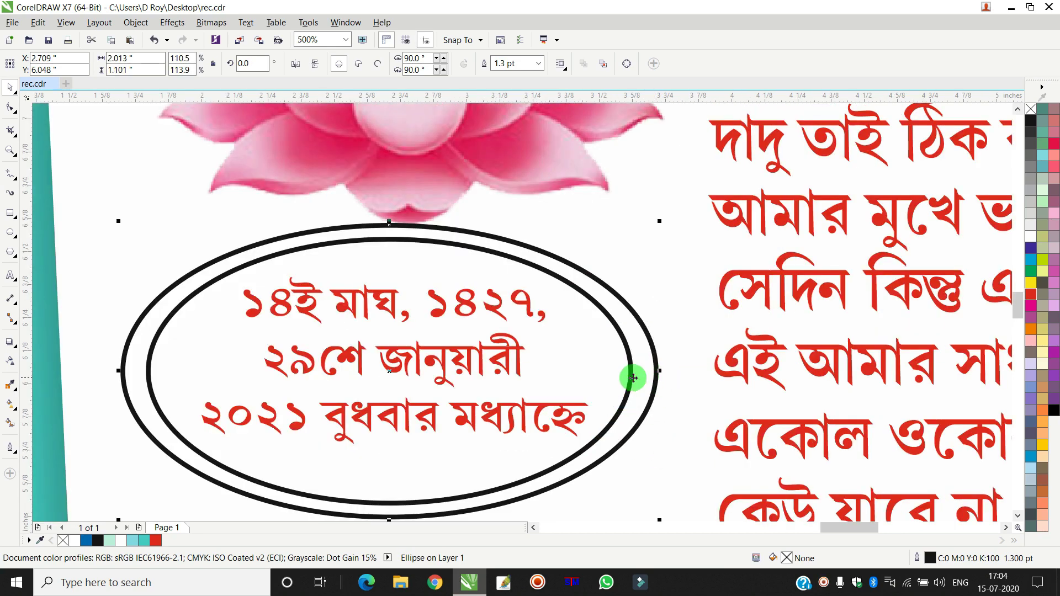
{"action": "key", "text": "ctrl+z"}
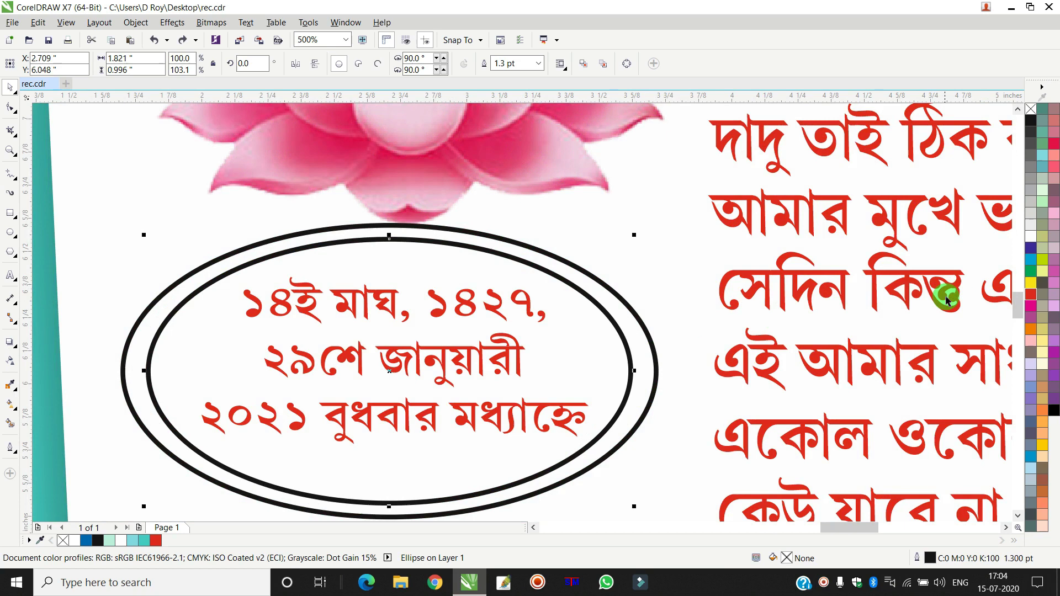
{"action": "left_click", "coordinate": [1031, 238]}
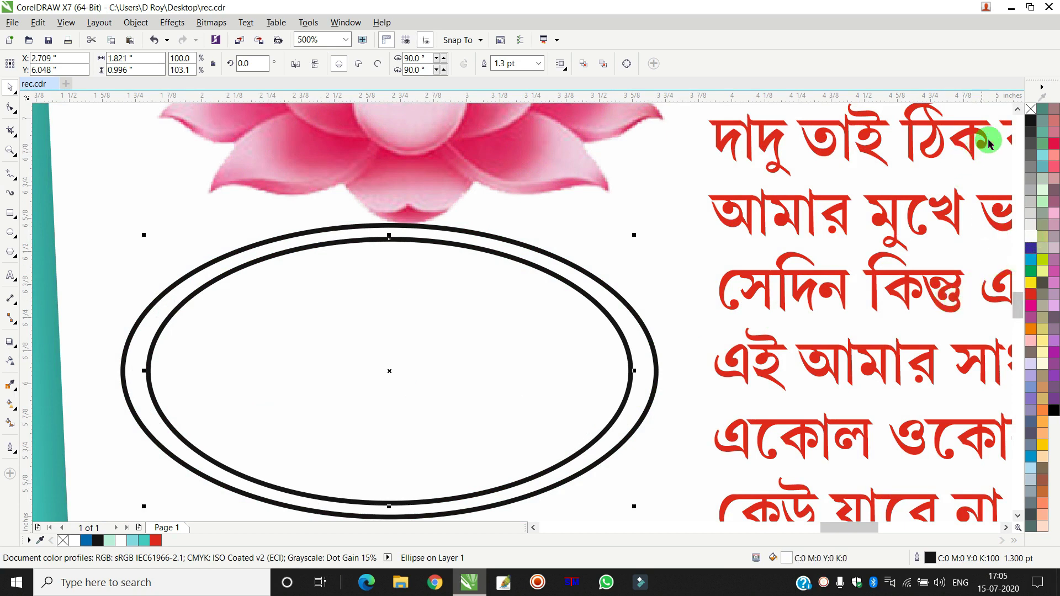
{"action": "right_click", "coordinate": [1027, 110]}
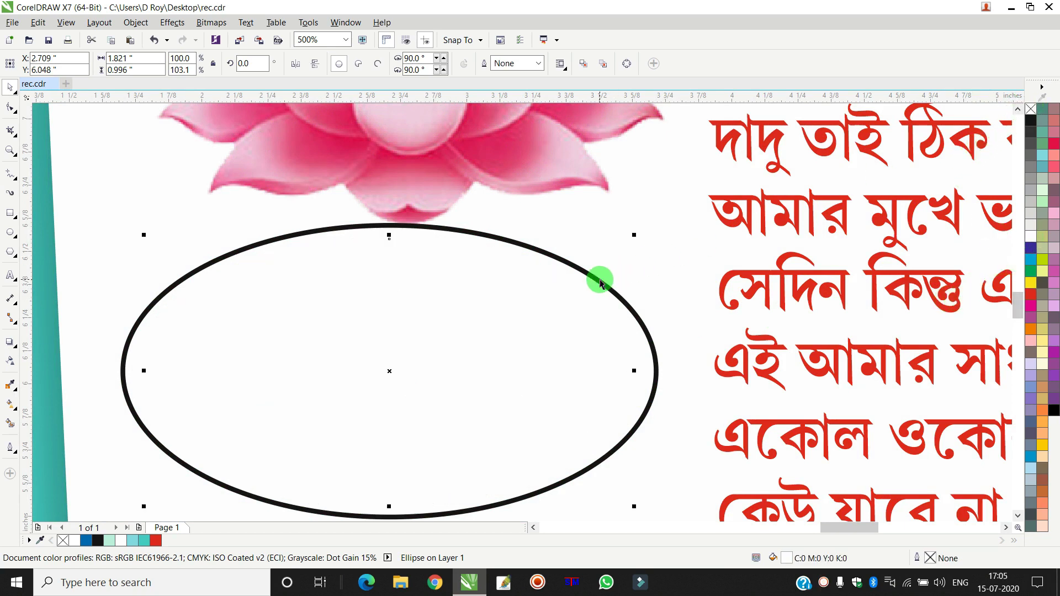
{"action": "left_click", "coordinate": [600, 283]}
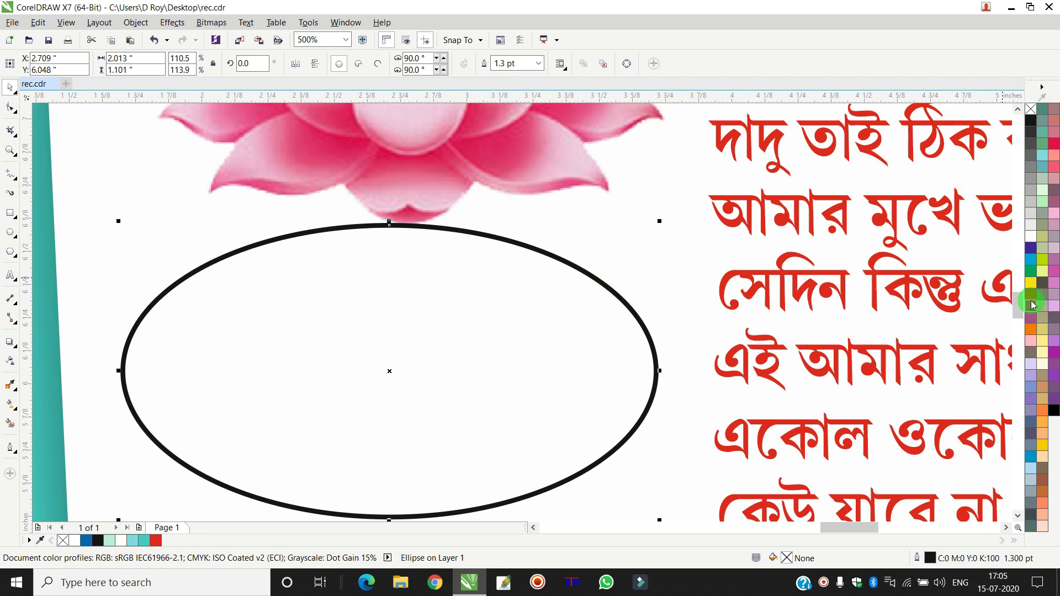
{"action": "left_click", "coordinate": [1031, 305]}
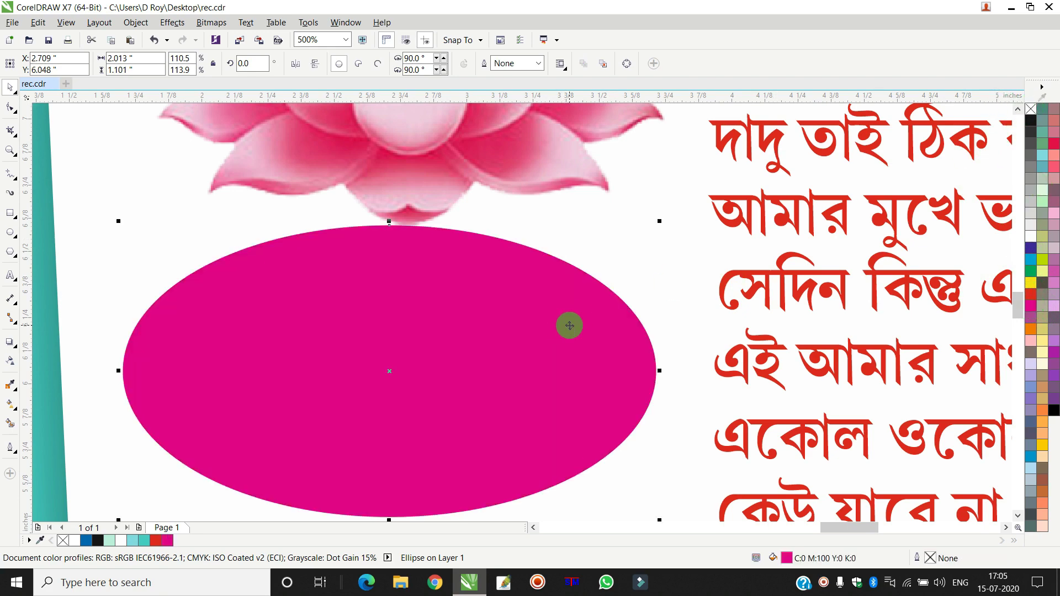
{"action": "scroll", "coordinate": [563, 324], "scroll_direction": "down", "scroll_amount": 3}
{"action": "left_click", "coordinate": [327, 283]}
{"action": "left_click_drag", "start_coordinate": [345, 287], "coordinate": [590, 395]}
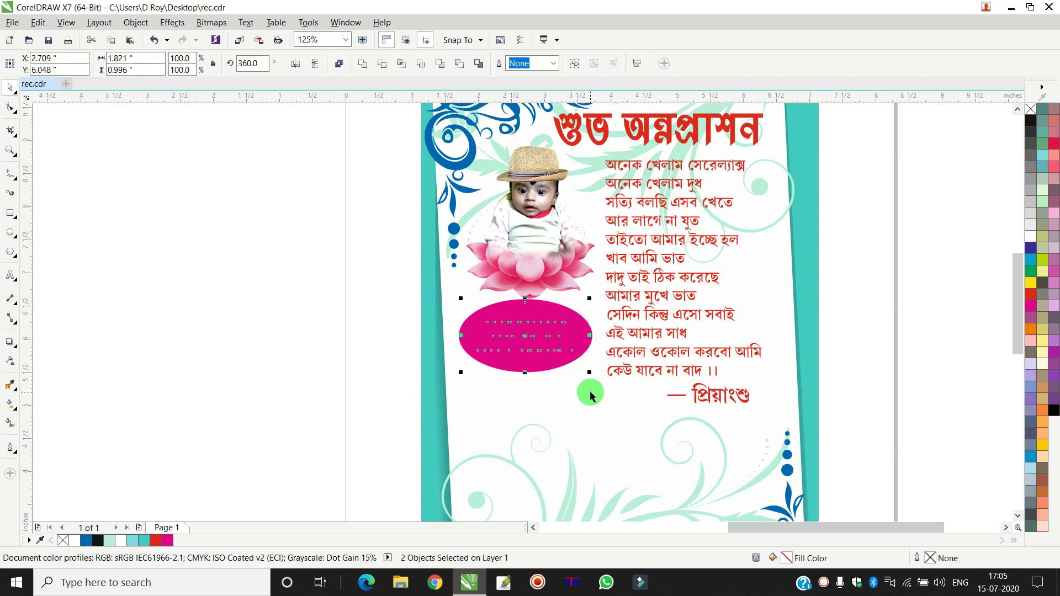
- Combine the ovals into a magenta ring and group it with the date text
{"action": "key", "text": "ctrl+l"}
{"action": "left_click_drag", "start_coordinate": [325, 260], "coordinate": [576, 385]}
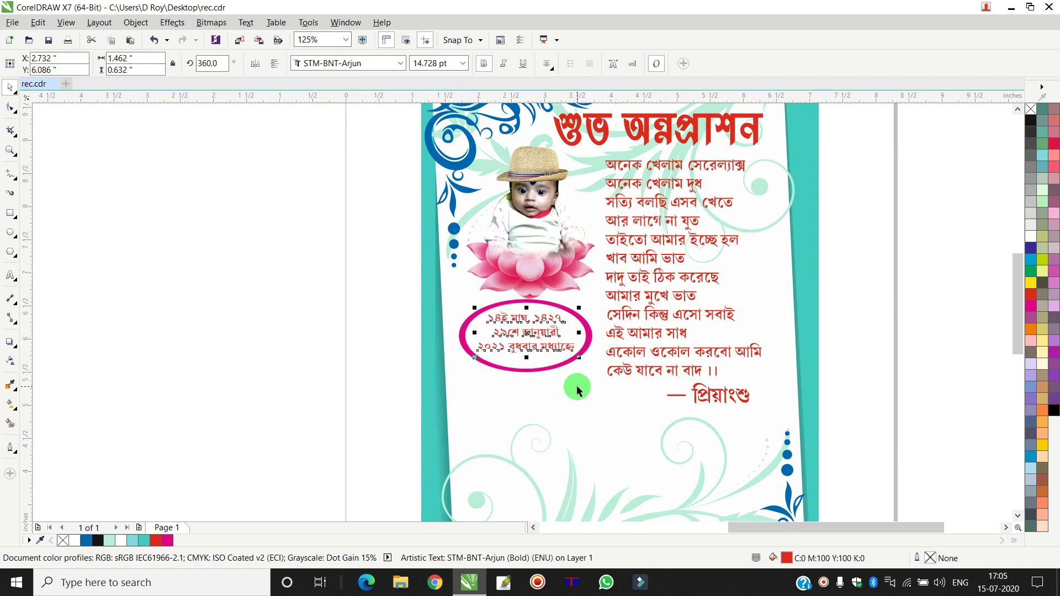
{"action": "left_click_drag", "start_coordinate": [358, 291], "coordinate": [620, 406]}
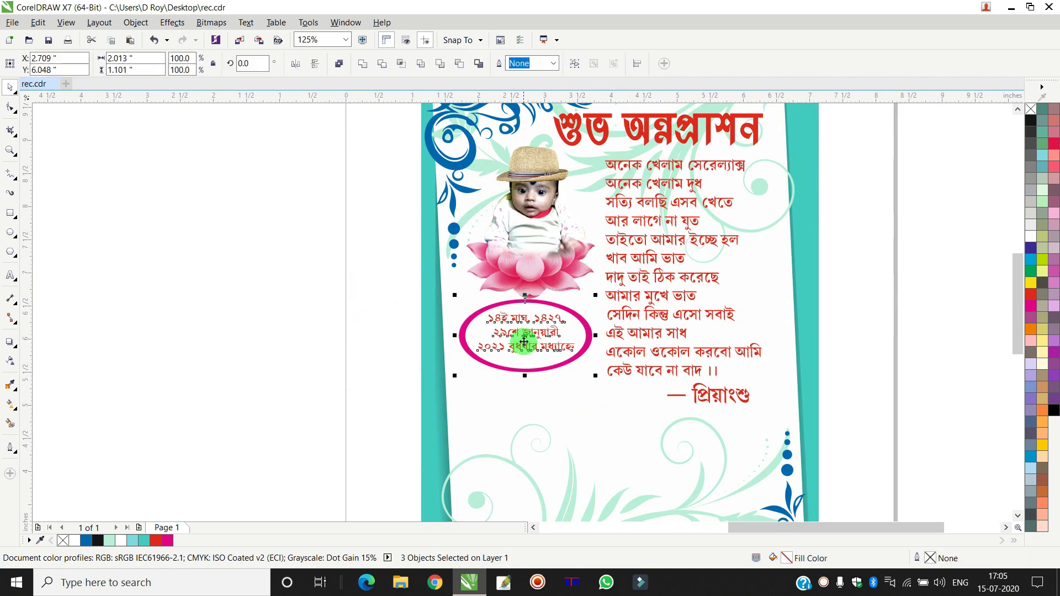
{"action": "right_click", "coordinate": [527, 331]}
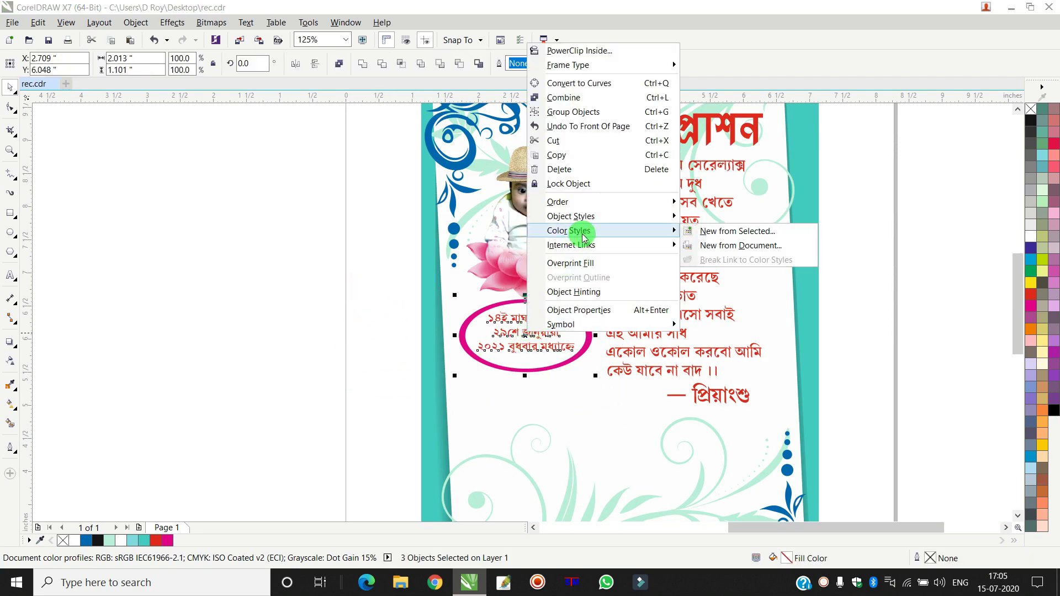
{"action": "left_click", "coordinate": [560, 112]}
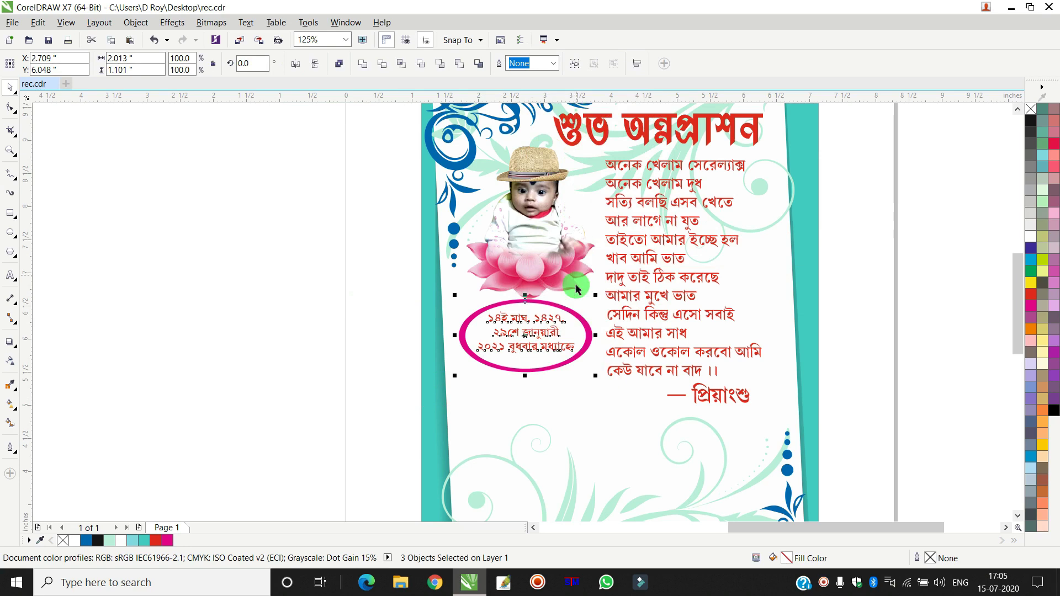
- Tilt the grouped date badge slightly, about 7°, to match the card
{"action": "left_click", "coordinate": [538, 325]}
{"action": "scroll", "coordinate": [544, 337], "scroll_direction": "up", "scroll_amount": 1}
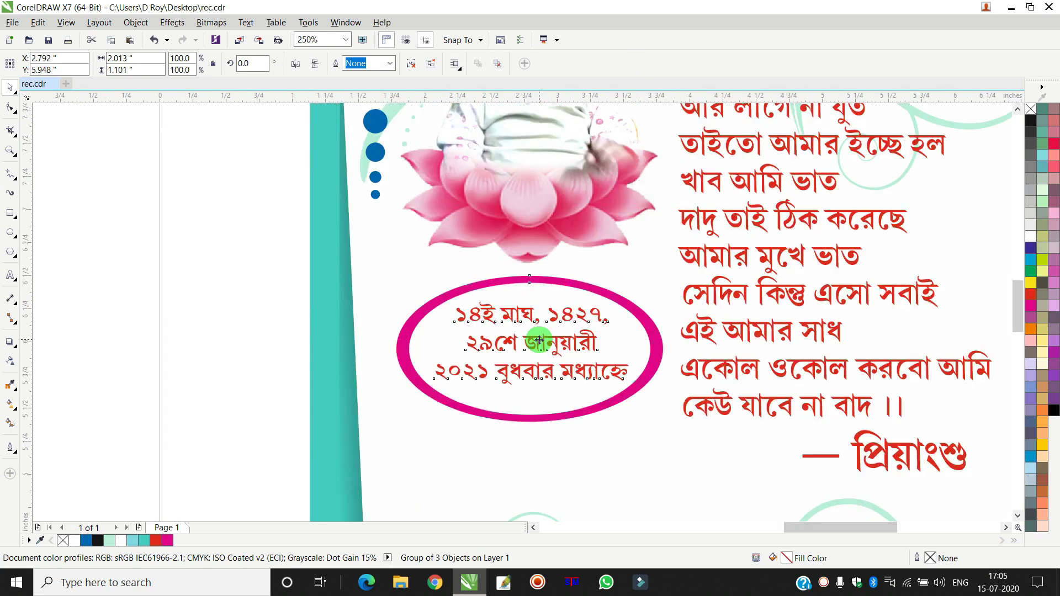
{"action": "left_click_drag", "start_coordinate": [667, 425], "coordinate": [693, 407]}
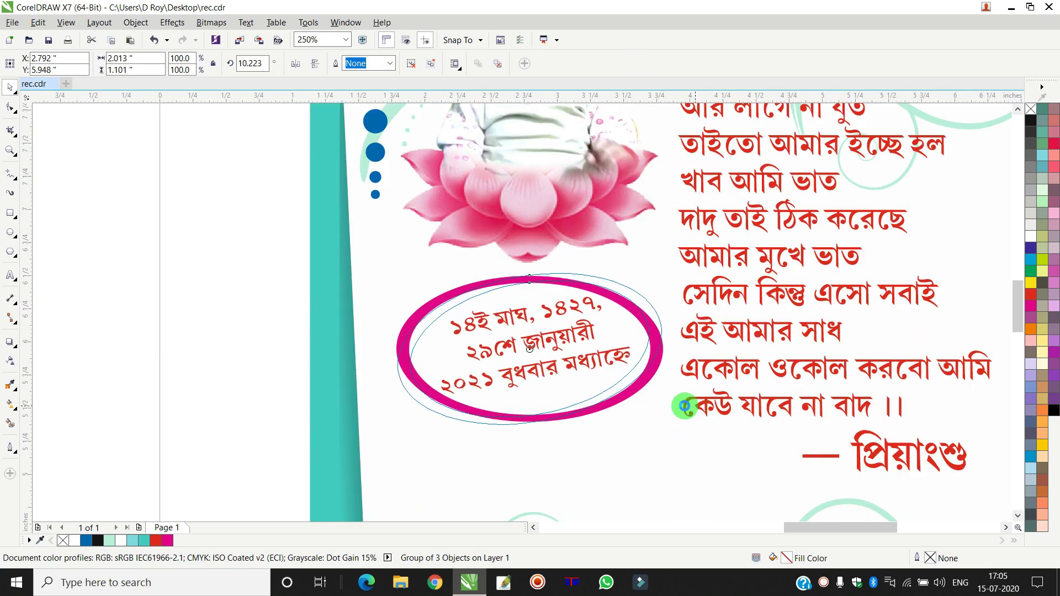
{"action": "left_click_drag", "start_coordinate": [148, 243], "coordinate": [411, 321]}
{"action": "double_click", "coordinate": [564, 354]}
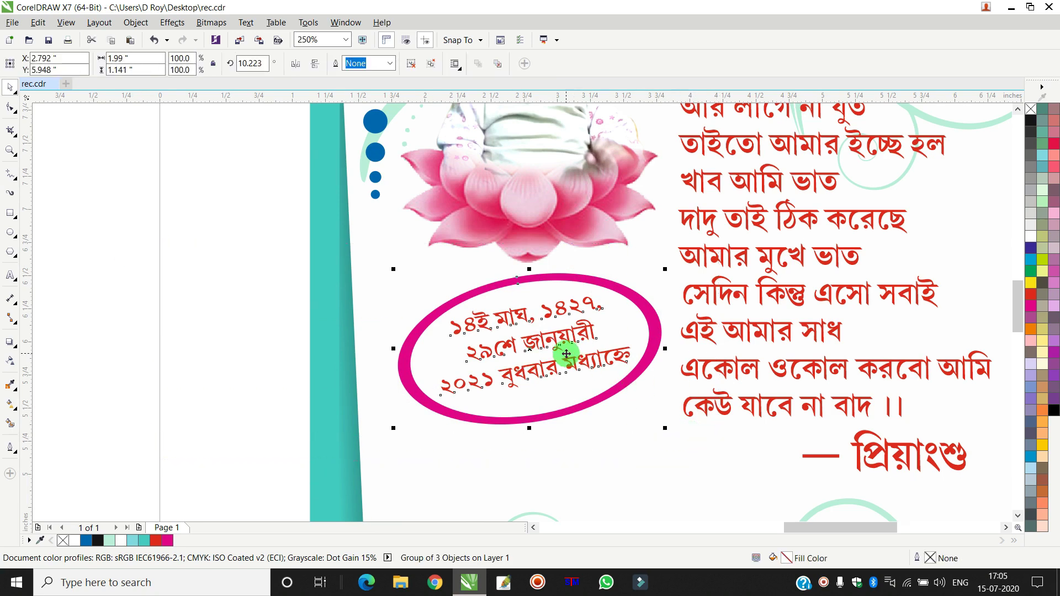
{"action": "left_click_drag", "start_coordinate": [665, 270], "coordinate": [669, 272]}
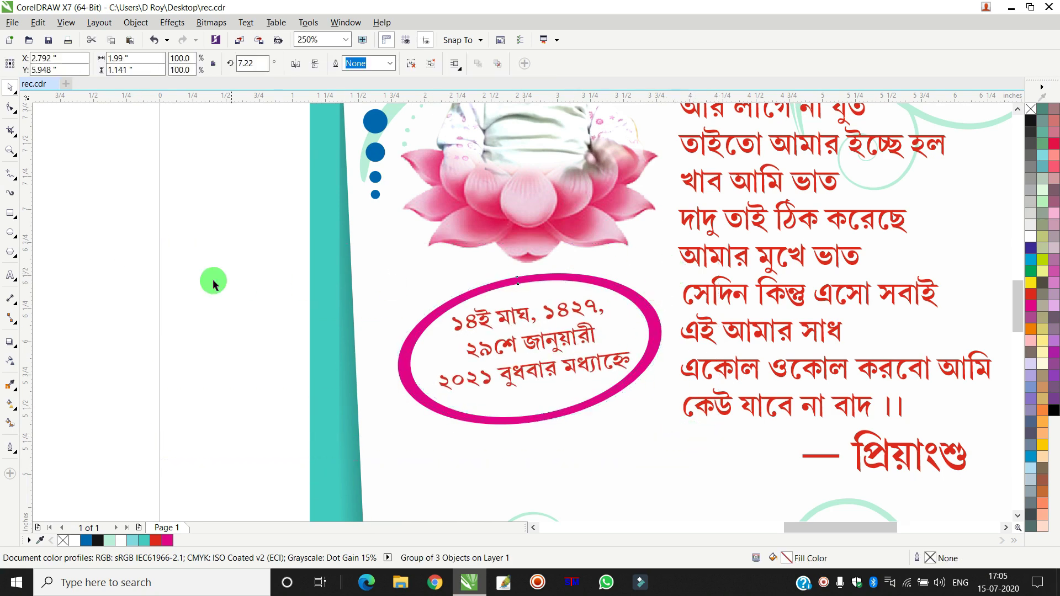
{"action": "left_click", "coordinate": [201, 282]}
{"action": "scroll", "coordinate": [203, 282], "scroll_direction": "down", "scroll_amount": 1}
- Move the family-name list beside the card
{"action": "scroll", "coordinate": [204, 281], "scroll_direction": "down", "scroll_amount": 1}
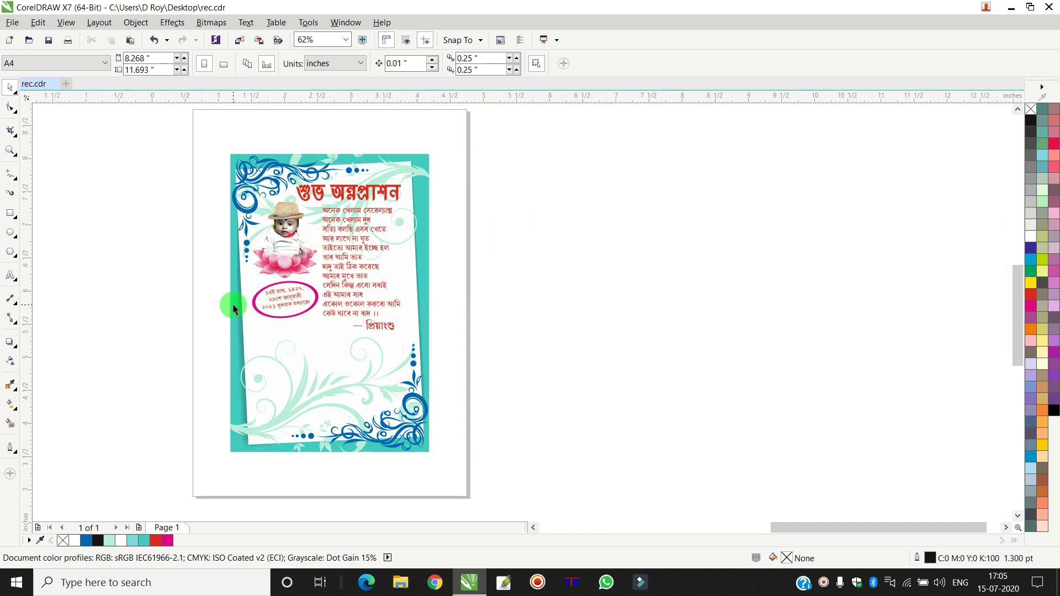
{"action": "scroll", "coordinate": [234, 300], "scroll_direction": "up", "scroll_amount": 1}
{"action": "scroll", "coordinate": [245, 305], "scroll_direction": "down", "scroll_amount": 2}
{"action": "scroll", "coordinate": [138, 325], "scroll_direction": "down", "scroll_amount": 2}
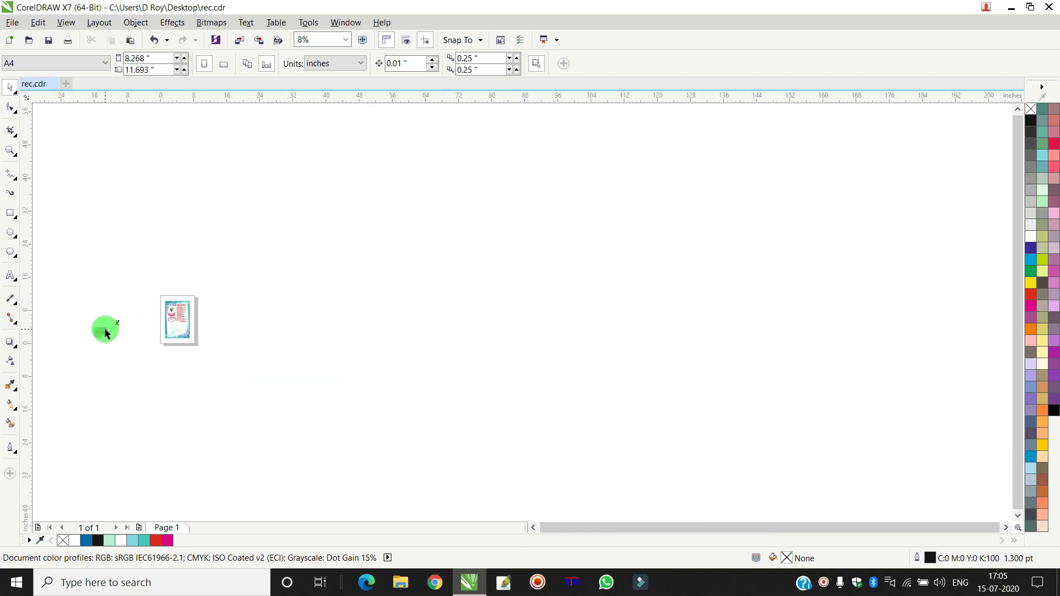
{"action": "scroll", "coordinate": [88, 326], "scroll_direction": "up", "scroll_amount": 2}
{"action": "left_click_drag", "start_coordinate": [177, 397], "coordinate": [198, 411]}
{"action": "left_click_drag", "start_coordinate": [167, 351], "coordinate": [408, 331]}
- Place the Mickey picture at the card's lower right and reselect the name list
{"action": "left_click_drag", "start_coordinate": [211, 301], "coordinate": [464, 321]}
{"action": "scroll", "coordinate": [425, 324], "scroll_direction": "up", "scroll_amount": 3}
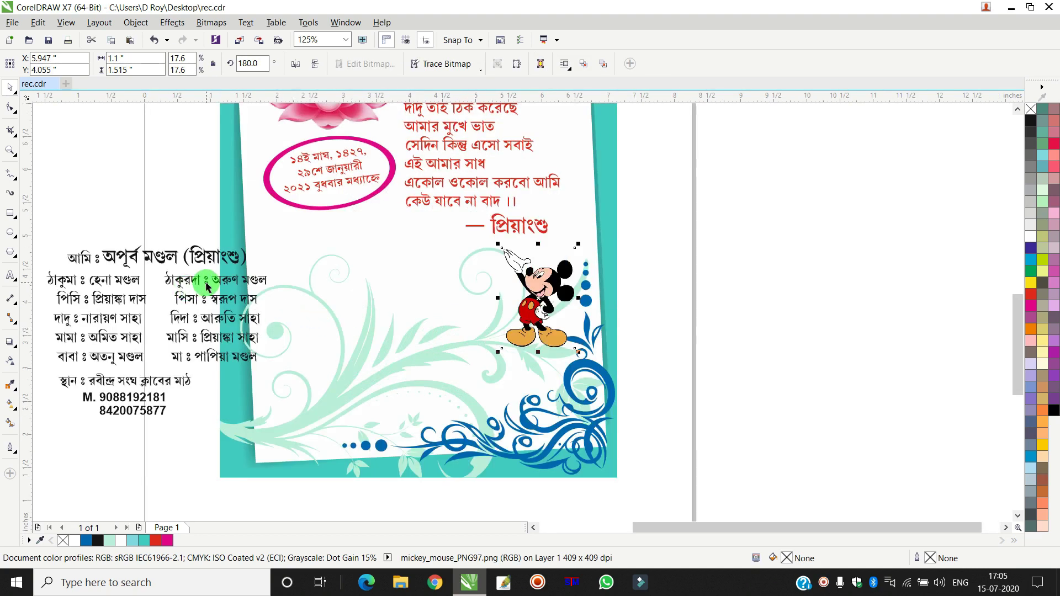
{"action": "scroll", "coordinate": [207, 285], "scroll_direction": "down", "scroll_amount": 2}
{"action": "left_click_drag", "start_coordinate": [73, 247], "coordinate": [284, 375]}
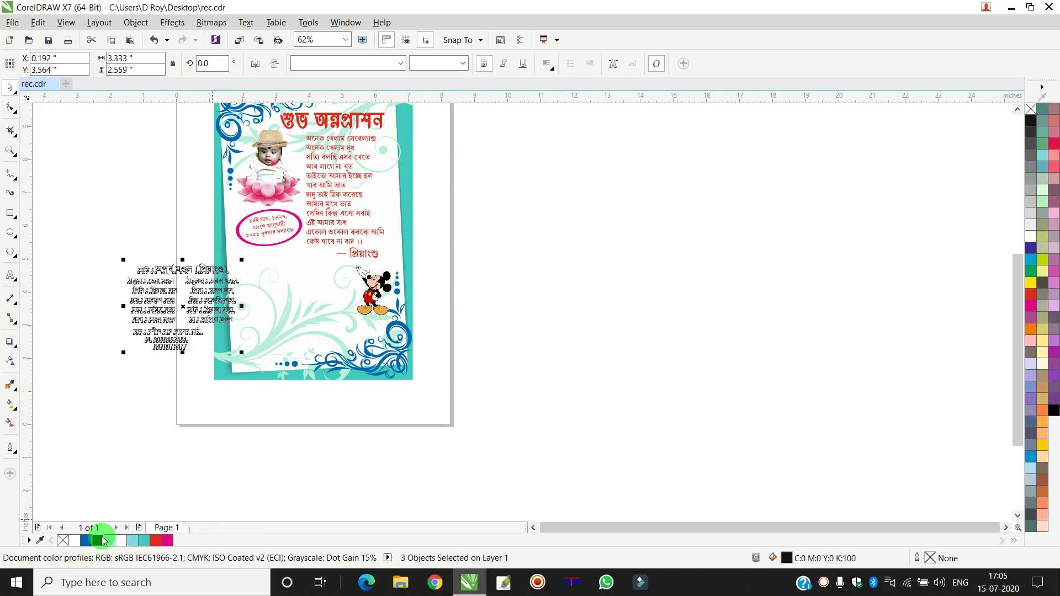
- Fill the family names dark blue (C100 M100 Y0 K40) and set the block beside Mickey
{"action": "left_click", "coordinate": [1031, 252]}
{"action": "double_click", "coordinate": [789, 558]}
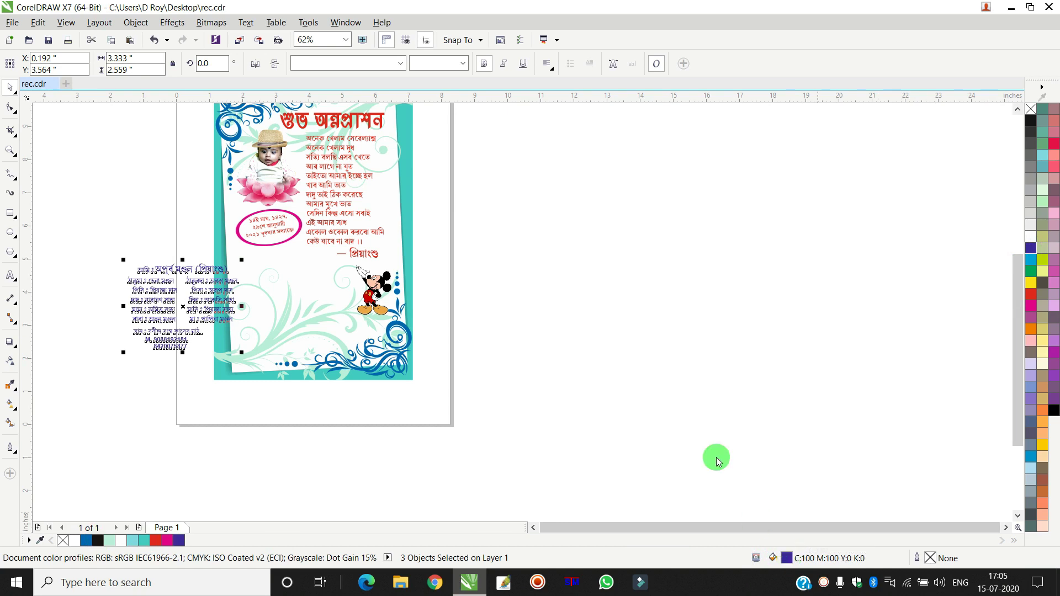
{"action": "double_click", "coordinate": [844, 175]}
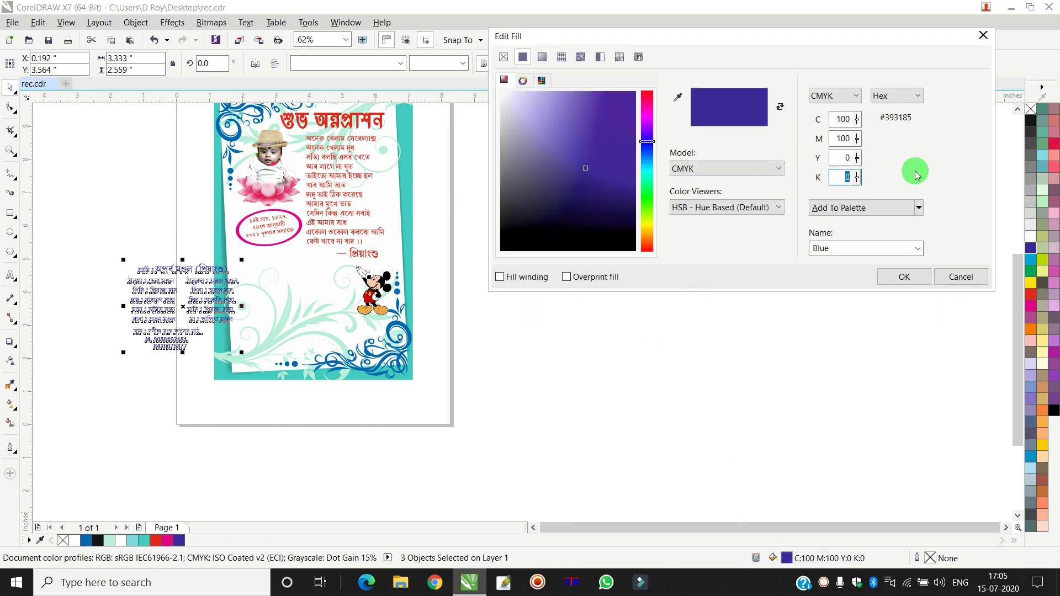
{"action": "type", "text": "40"}
{"action": "key", "text": "Return"}
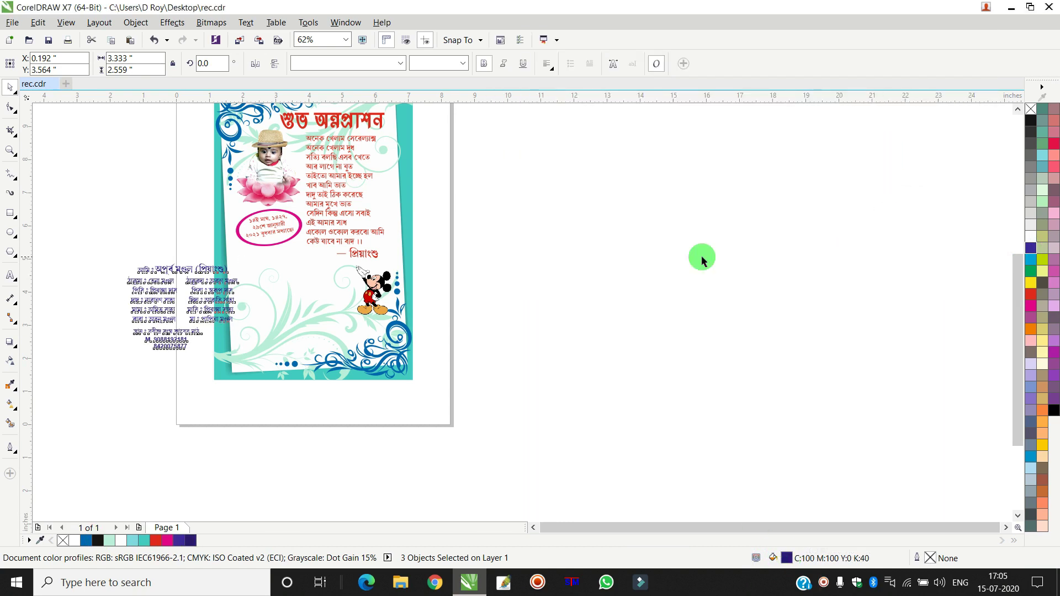
{"action": "scroll", "coordinate": [122, 312], "scroll_direction": "up", "scroll_amount": 2}
{"action": "left_click_drag", "start_coordinate": [196, 350], "coordinate": [453, 375]}
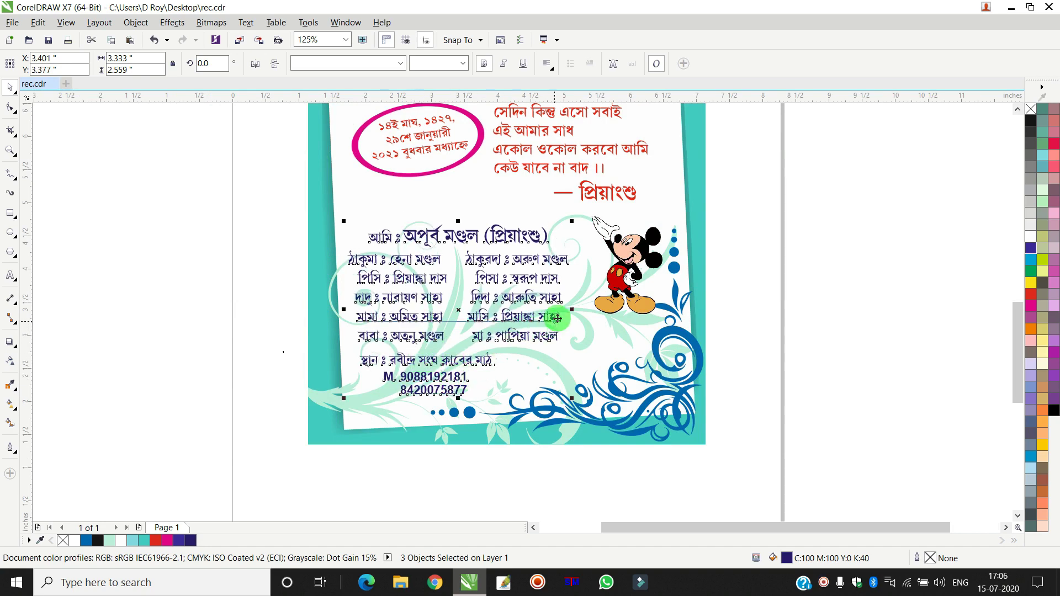
- Enlarge the family-name block slightly from a corner handle
{"action": "left_click_drag", "start_coordinate": [573, 221], "coordinate": [588, 219]}
{"action": "left_click", "coordinate": [151, 312]}
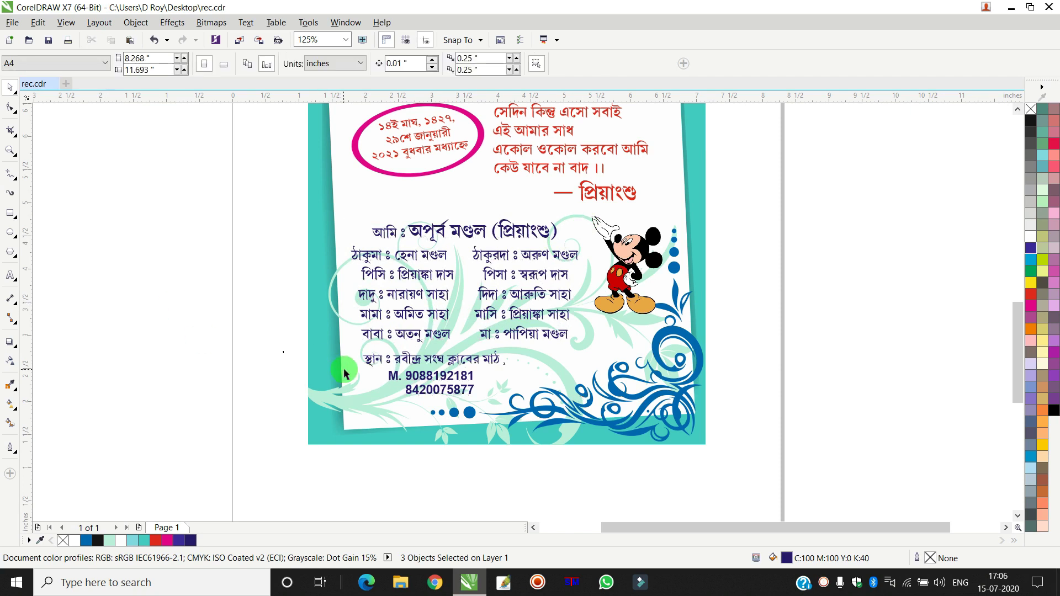
{"action": "left_click", "coordinate": [404, 361]}
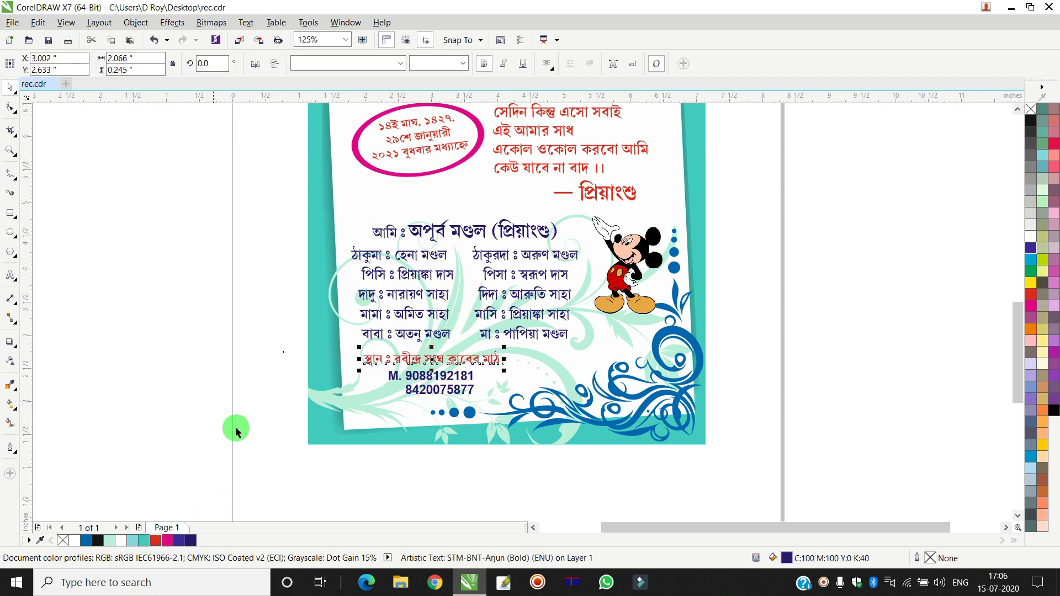
{"action": "left_click", "coordinate": [424, 235]}
- Colour the list's opening heading line red using the Text tool
{"action": "left_click", "coordinate": [10, 317]}
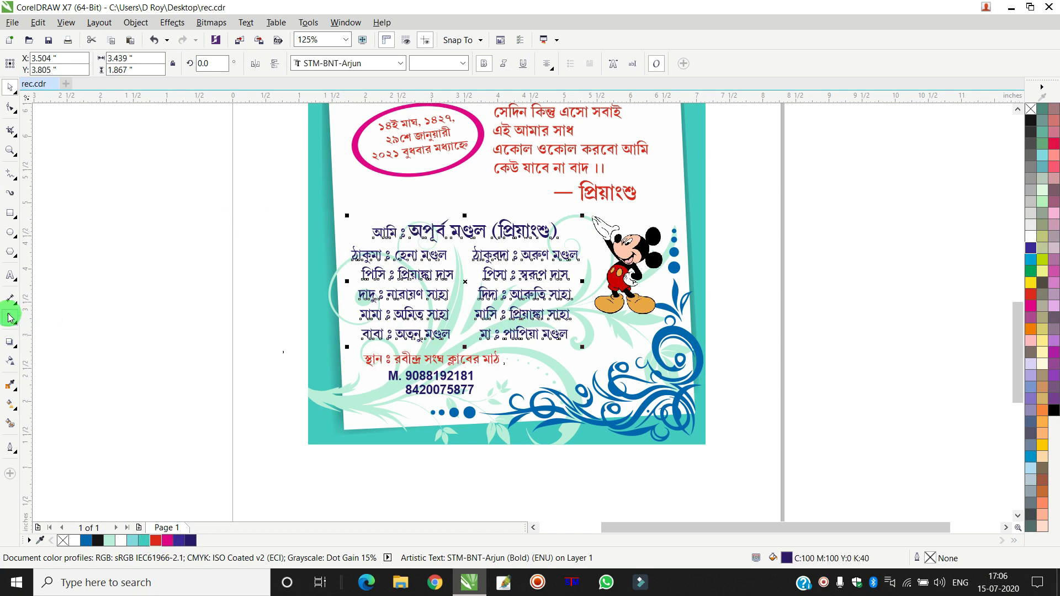
{"action": "left_click", "coordinate": [10, 275]}
{"action": "left_click_drag", "start_coordinate": [377, 228], "coordinate": [593, 239]}
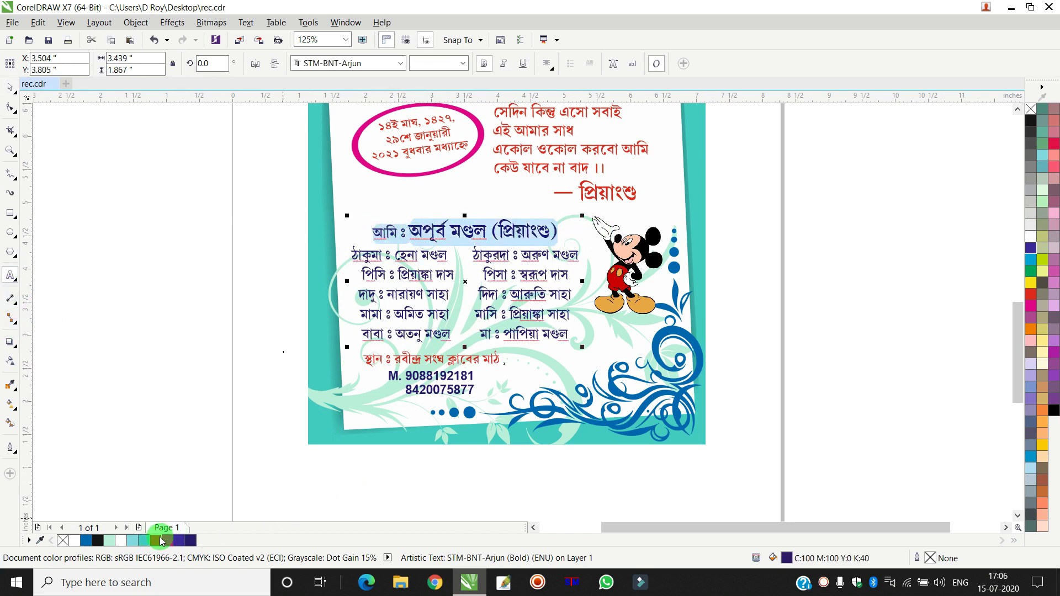
{"action": "left_click", "coordinate": [158, 541]}
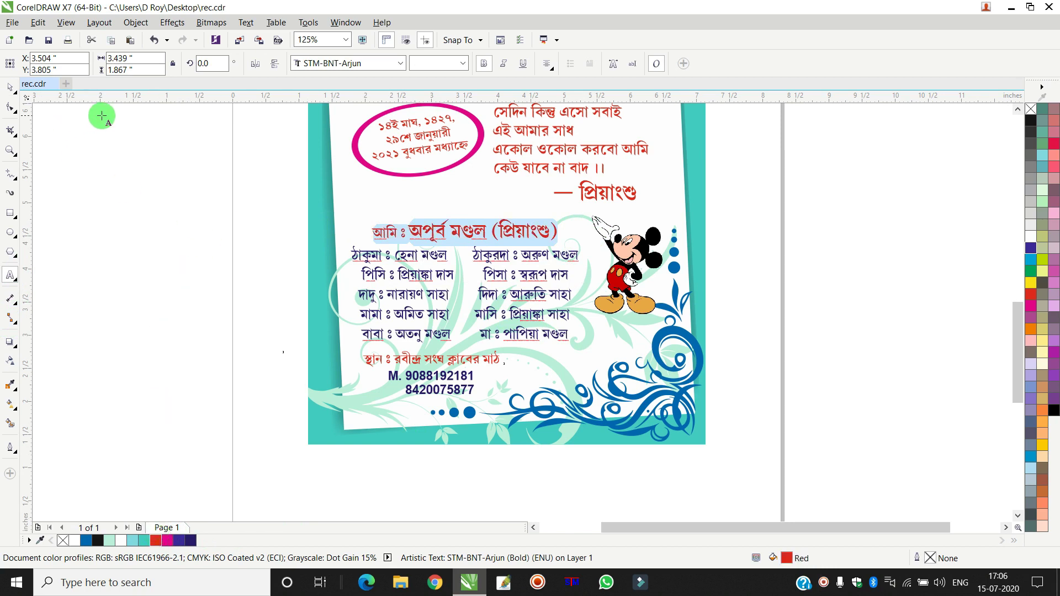
{"action": "left_click", "coordinate": [11, 89]}
{"action": "left_click", "coordinate": [163, 200]}
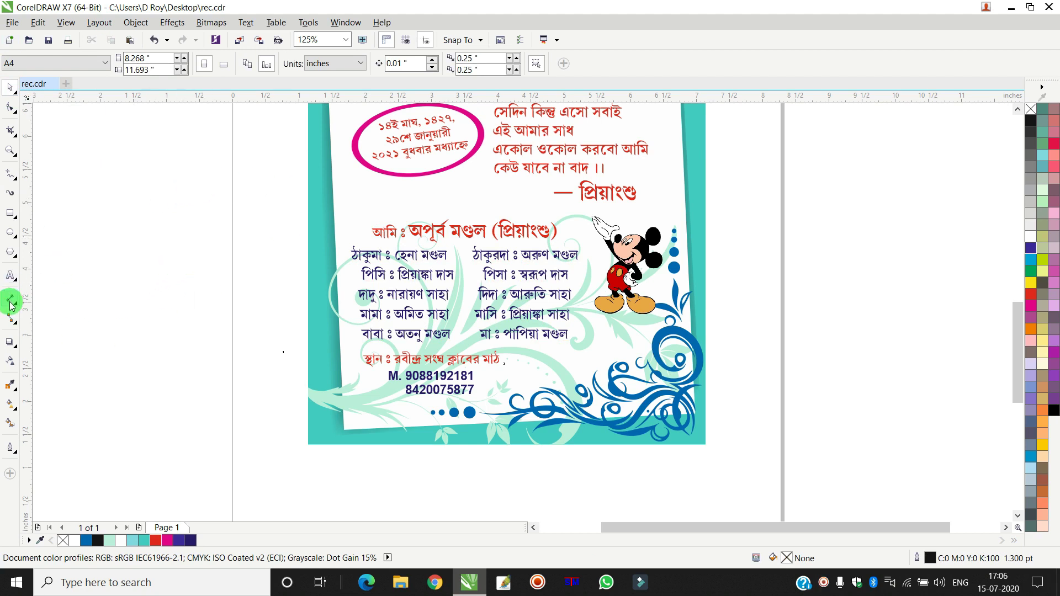
{"action": "left_click", "coordinate": [11, 276]}
- Put the insertion point at the start of the family-name list, undoing a trial indent
{"action": "scroll", "coordinate": [422, 314], "scroll_direction": "up", "scroll_amount": 2}
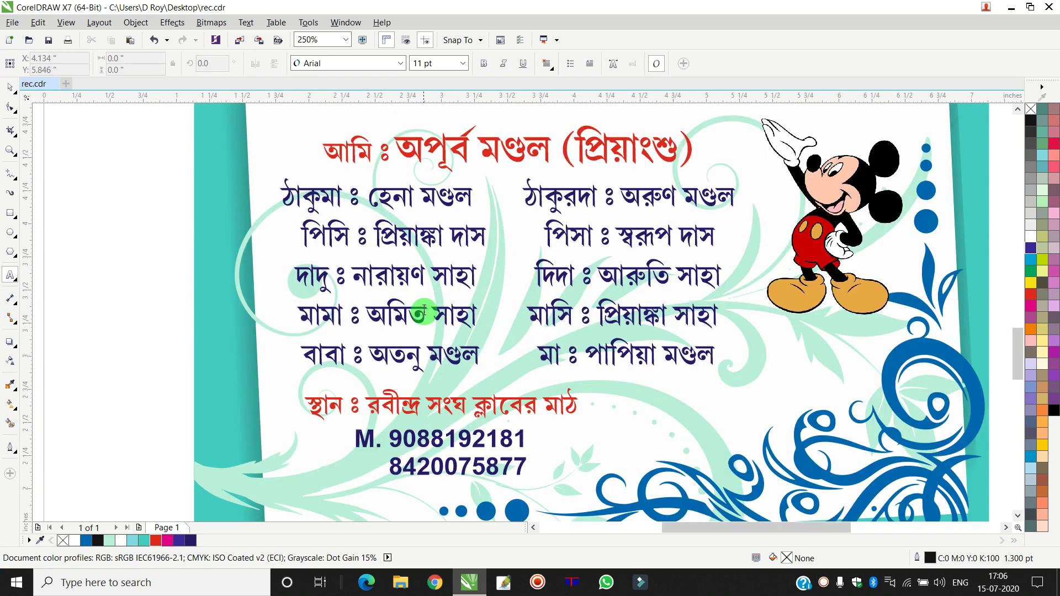
{"action": "left_click", "coordinate": [559, 199]}
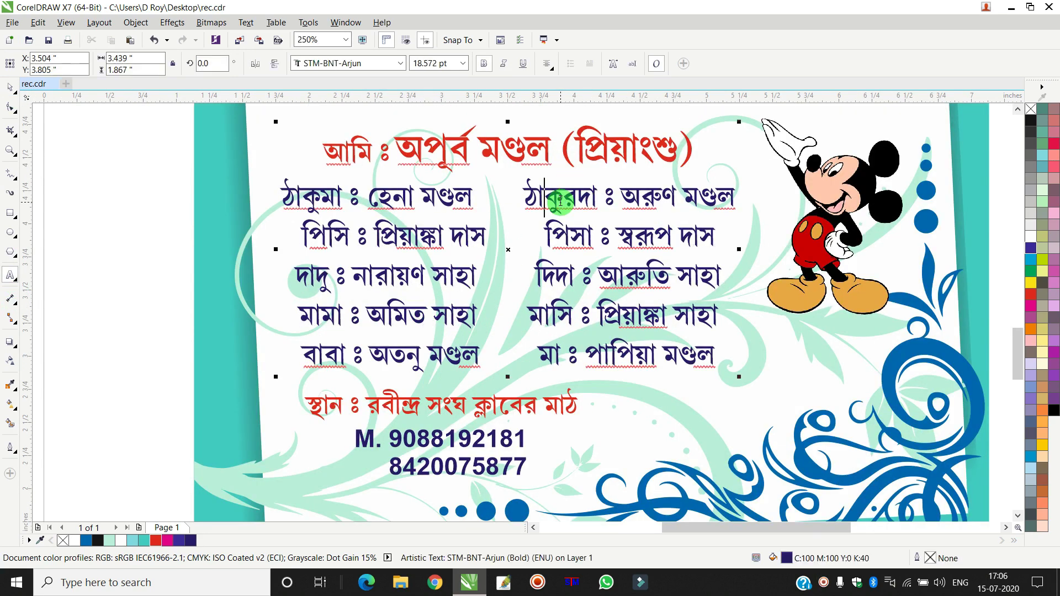
{"action": "key", "text": "ctrl+a"}
{"action": "key", "text": "Left"}
{"action": "key", "text": "Down"}
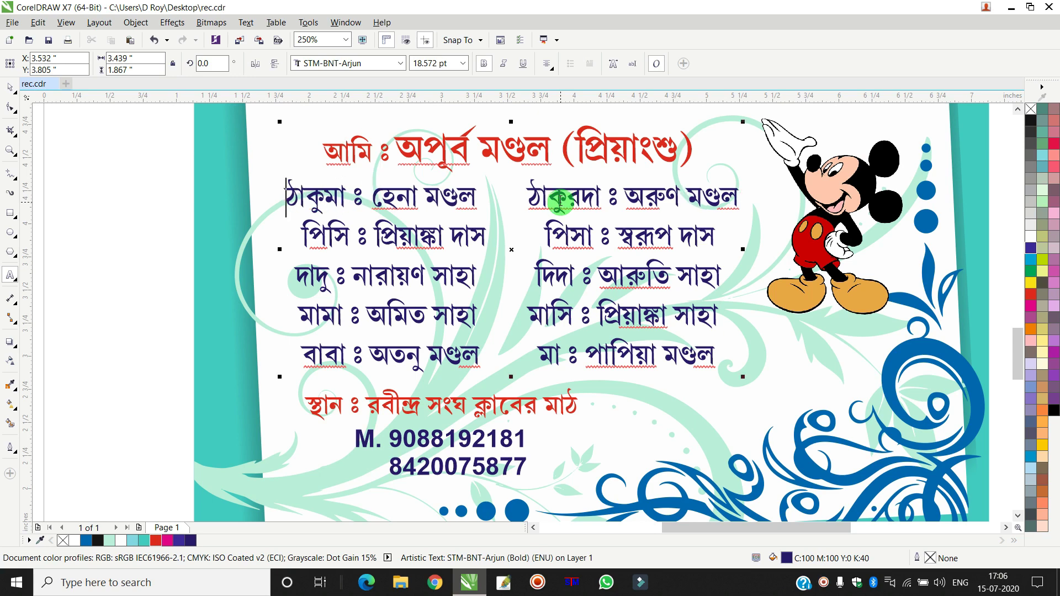
{"action": "key", "text": "ctrl+z"}
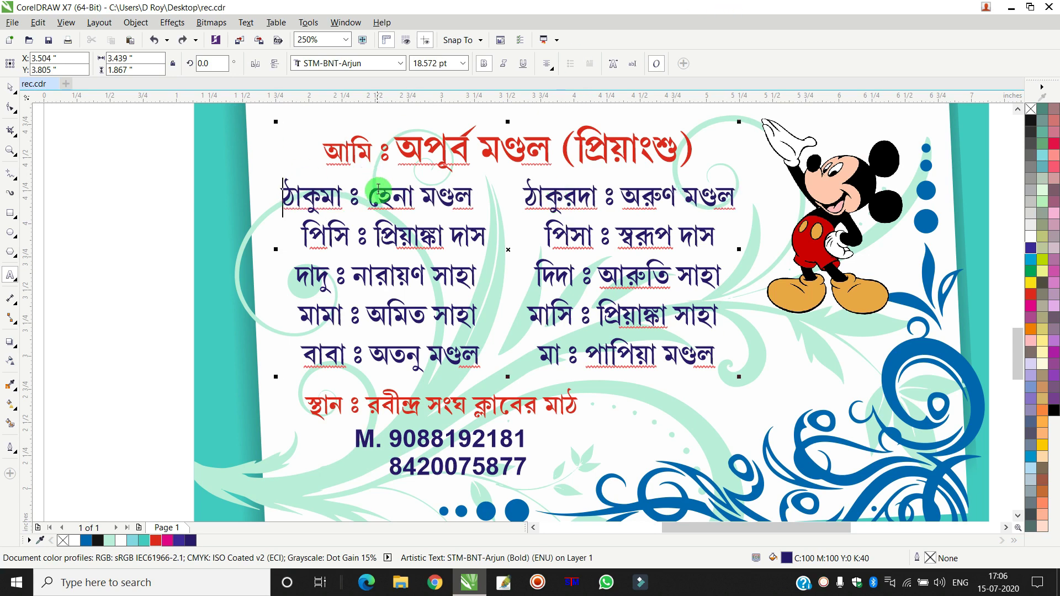
- Cut the ঠাকুমা entry and paste it as a new text block beside the page
{"action": "scroll", "coordinate": [443, 236], "scroll_direction": "down", "scroll_amount": 3}
{"action": "scroll", "coordinate": [397, 237], "scroll_direction": "up", "scroll_amount": 3}
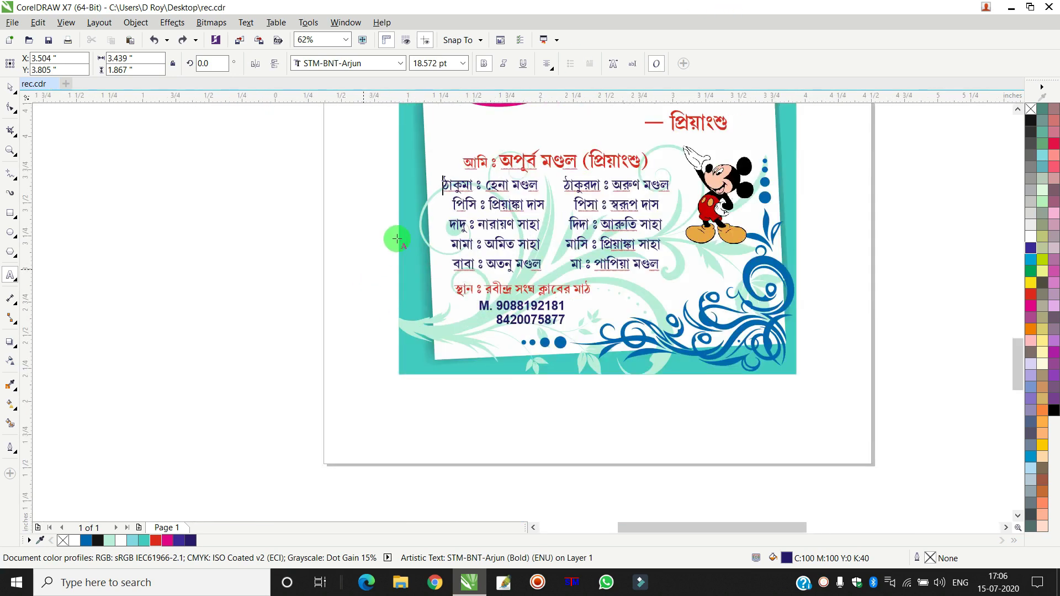
{"action": "left_click", "coordinate": [1017, 109]}
{"action": "left_click_drag", "start_coordinate": [704, 145], "coordinate": [459, 165]}
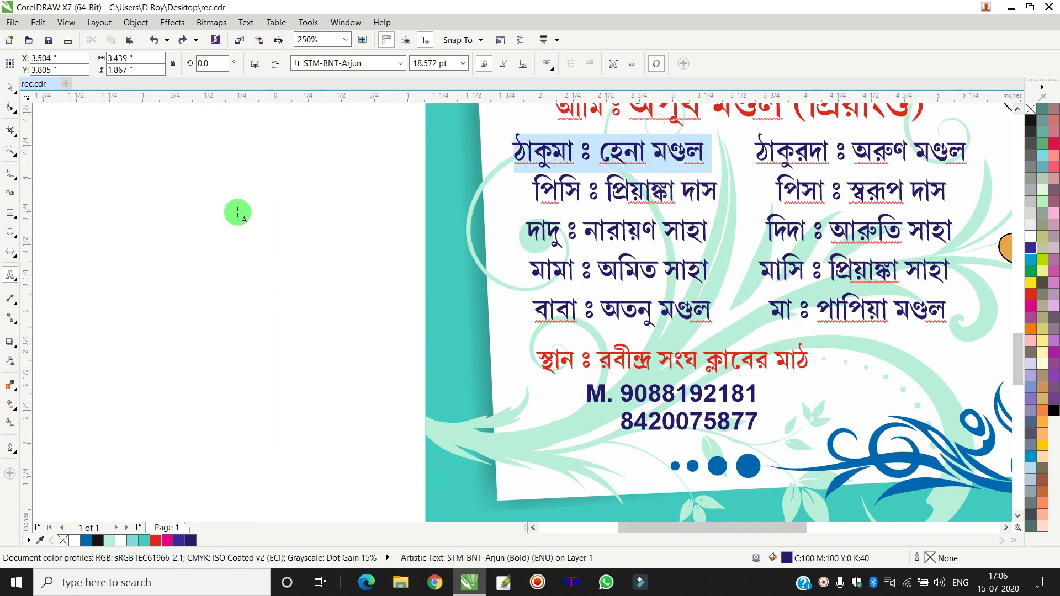
{"action": "key", "text": "ctrl+x"}
{"action": "left_click", "coordinate": [177, 206]}
{"action": "key", "text": "ctrl+v"}
{"action": "key", "text": "Escape"}
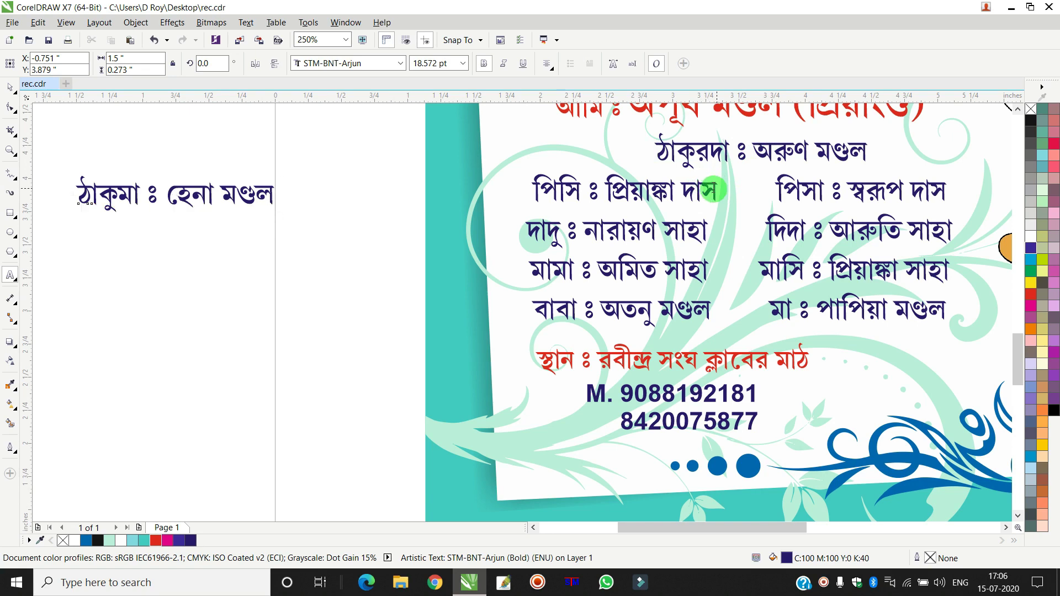
- Move the পিসি and দাদু entries into the new left-hand name block
{"action": "left_click_drag", "start_coordinate": [712, 189], "coordinate": [503, 206]}
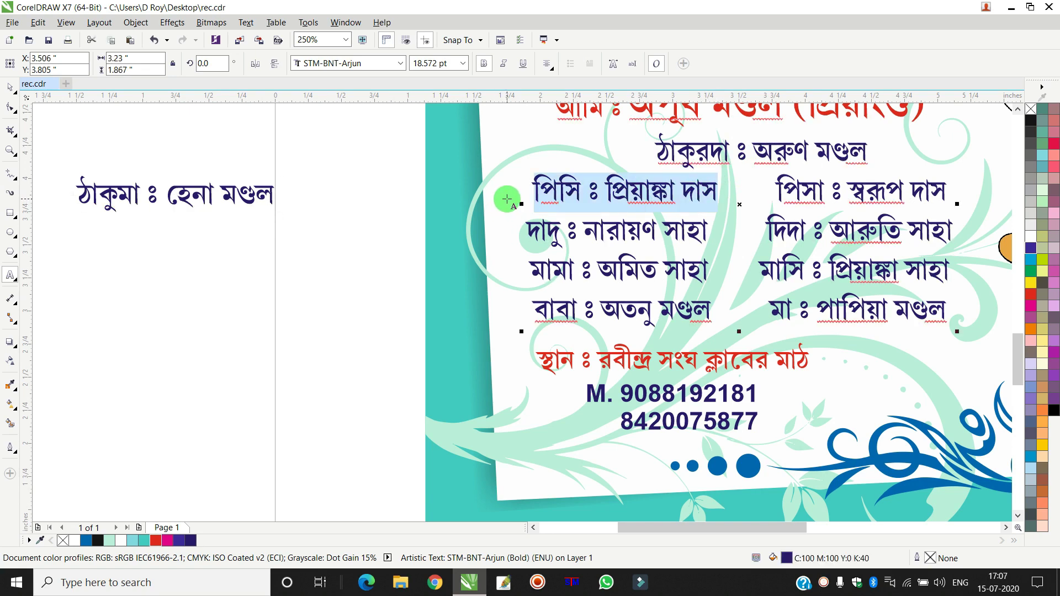
{"action": "key", "text": "ctrl+x"}
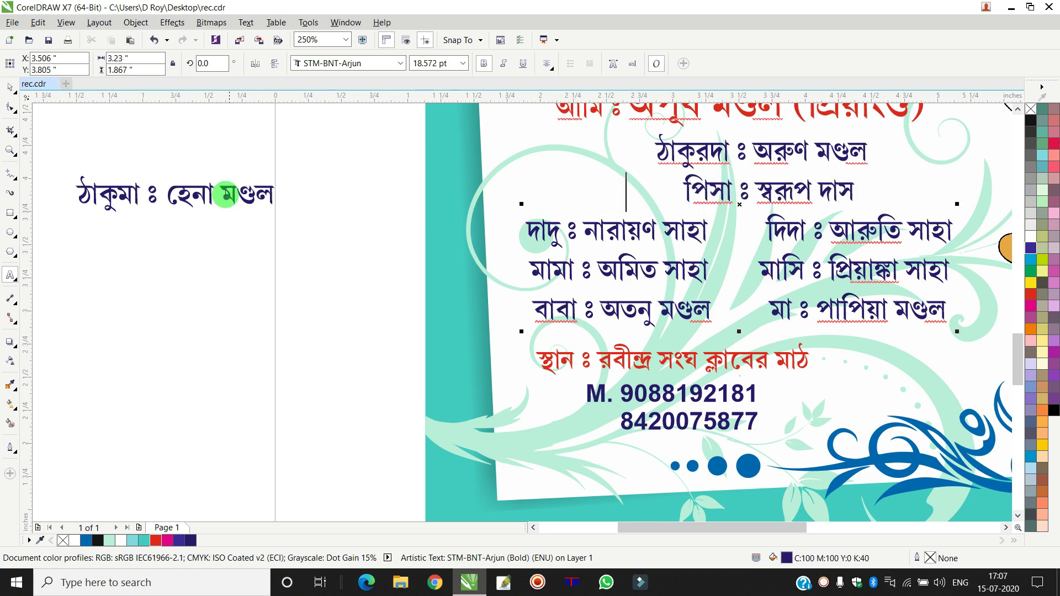
{"action": "triple_click", "coordinate": [222, 186]}
{"action": "left_click", "coordinate": [222, 187]}
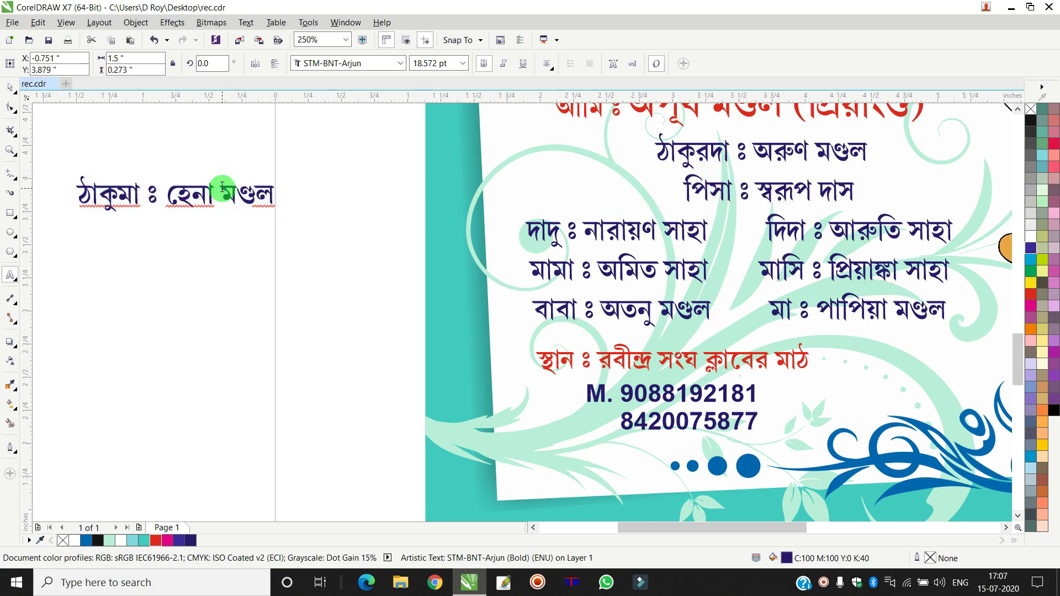
{"action": "key", "text": "ctrl+v"}
{"action": "left_click_drag", "start_coordinate": [719, 228], "coordinate": [514, 243]}
{"action": "key", "text": "ctrl+x"}
{"action": "left_click", "coordinate": [209, 199]}
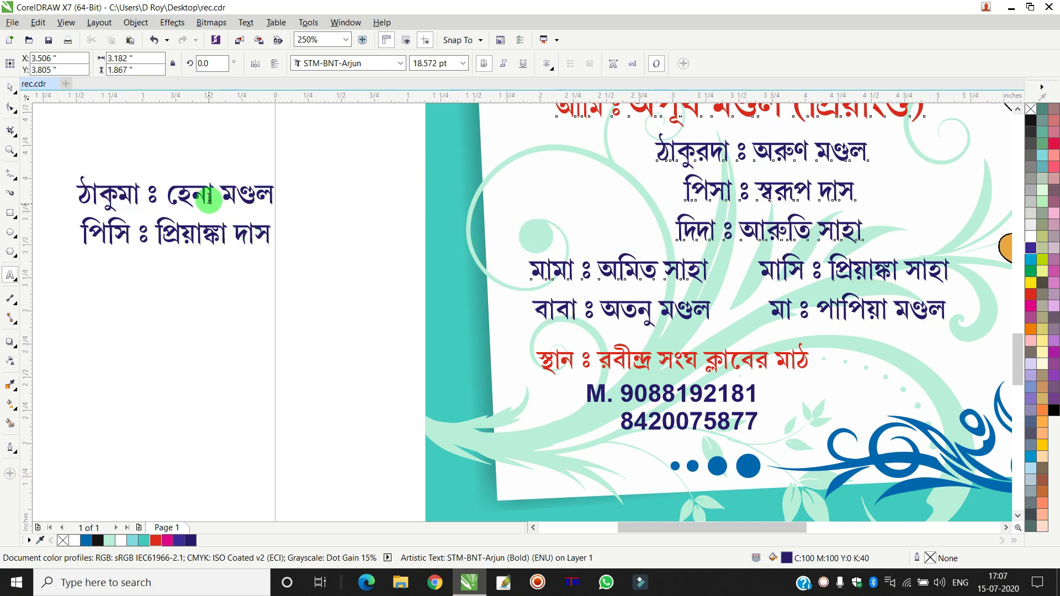
{"action": "key", "text": "ctrl+v"}
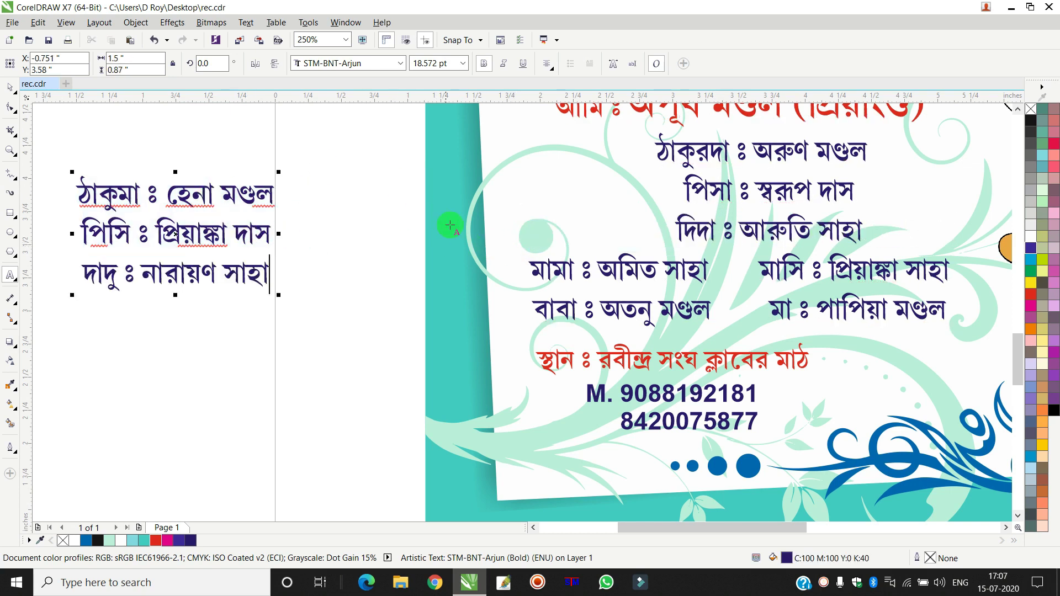
- Move the মামা and বাবা entries to the end of the left-hand block as new lines
{"action": "left_click_drag", "start_coordinate": [710, 269], "coordinate": [538, 275]}
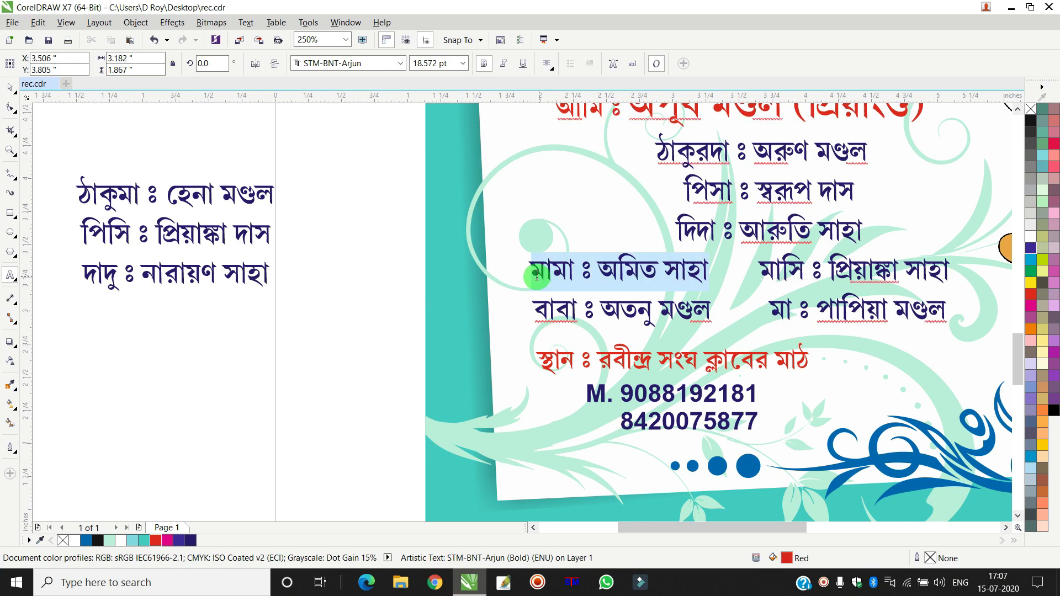
{"action": "key", "text": "ctrl+x"}
{"action": "left_click", "coordinate": [182, 212]}
{"action": "key", "text": "ctrl+a"}
{"action": "key", "text": "End"}
{"action": "key", "text": "ctrl+v"}
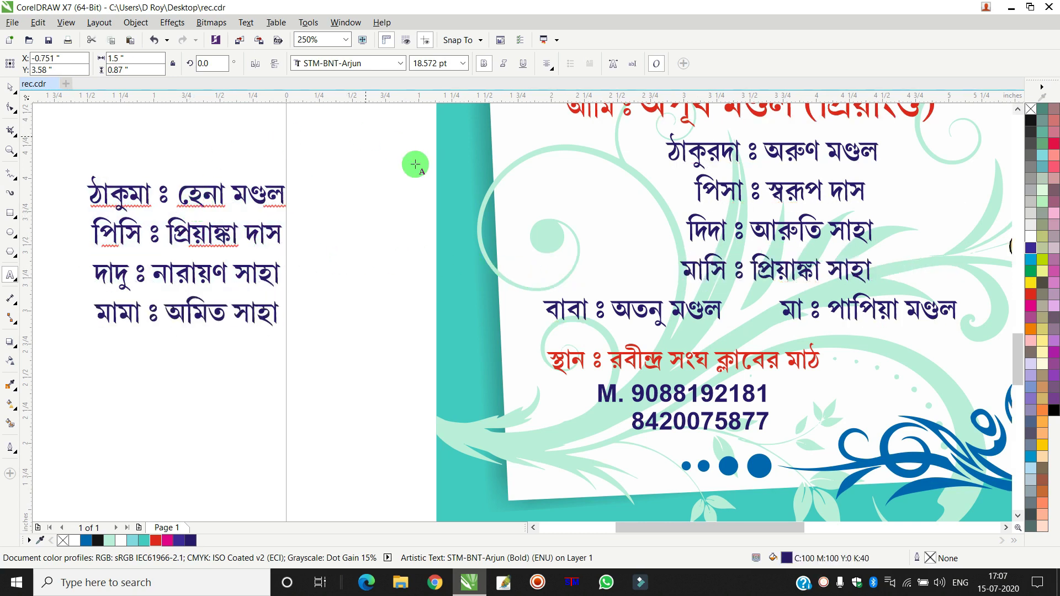
{"action": "left_click_drag", "start_coordinate": [721, 310], "coordinate": [525, 309]}
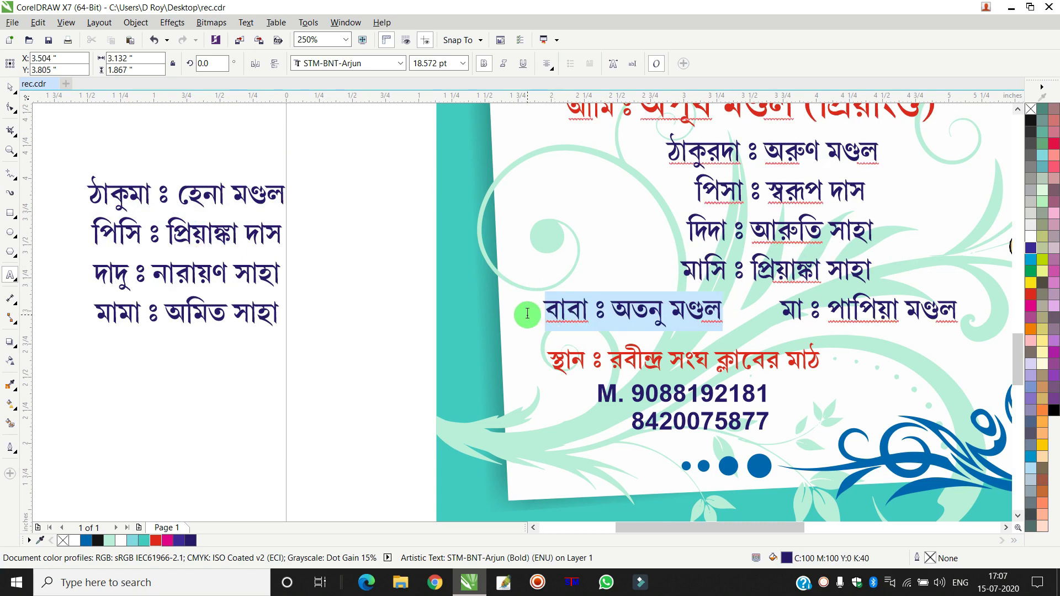
{"action": "key", "text": "ctrl+x"}
{"action": "left_click", "coordinate": [224, 222]}
{"action": "key", "text": "ctrl+a"}
{"action": "key", "text": "End"}
{"action": "key", "text": "Return"}
{"action": "key", "text": "ctrl+v"}
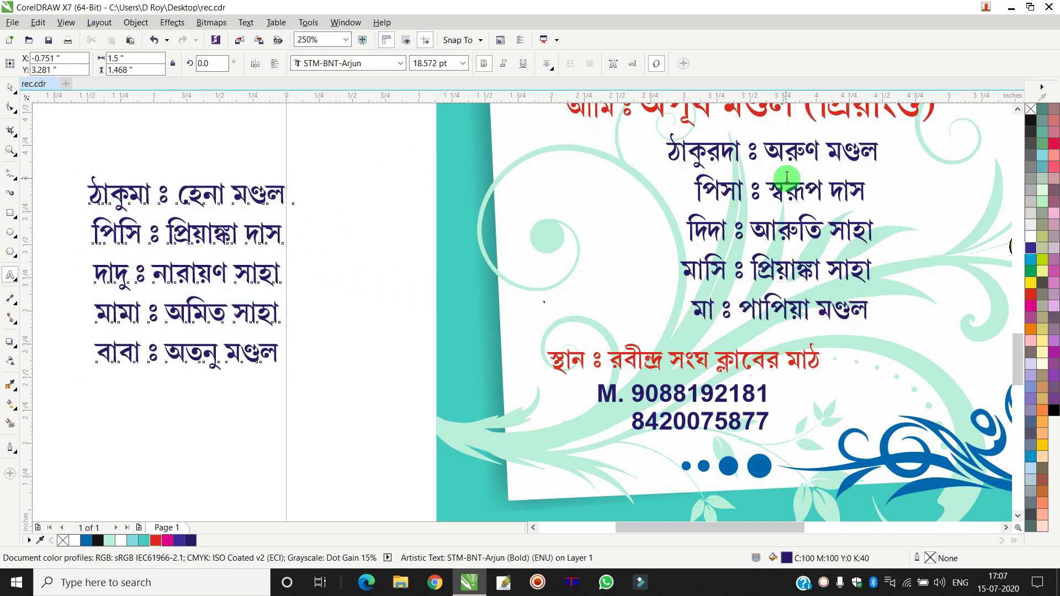
- Delete the leading spaces before the first line and the পিসা line in the right block
{"action": "left_click", "coordinate": [778, 171]}
{"action": "key", "text": "ctrl+a"}
{"action": "left_click_drag", "start_coordinate": [669, 146], "coordinate": [580, 149]}
{"action": "key", "text": "Delete"}
{"action": "left_click", "coordinate": [708, 189]}
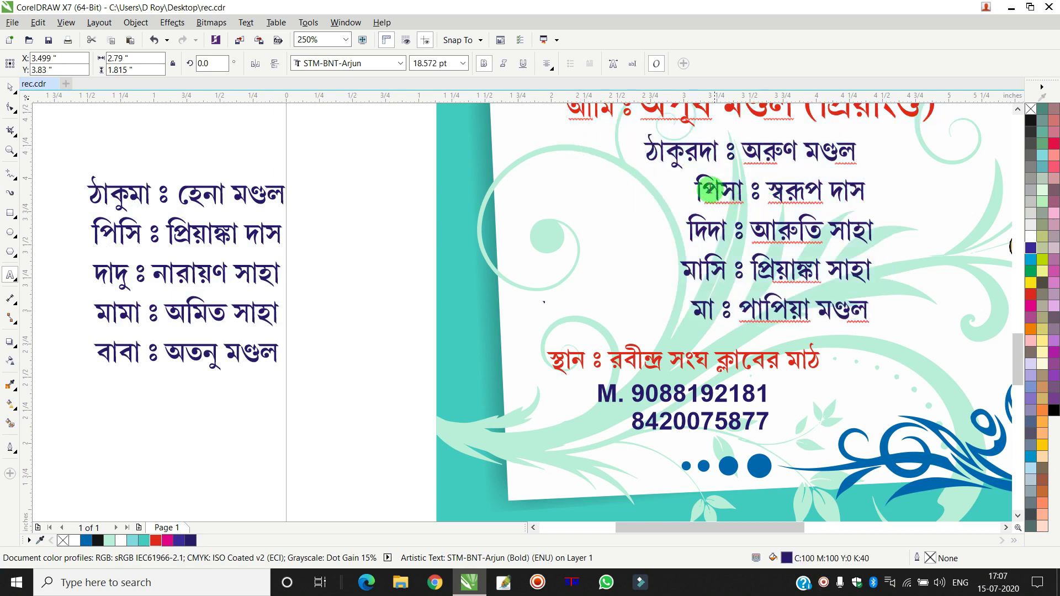
{"action": "left_click_drag", "start_coordinate": [697, 189], "coordinate": [613, 182]}
{"action": "key", "text": "Delete"}
- Delete the leading spaces before দিদা, মাসি and মা, then left-align the right block
{"action": "left_click", "coordinate": [686, 228]}
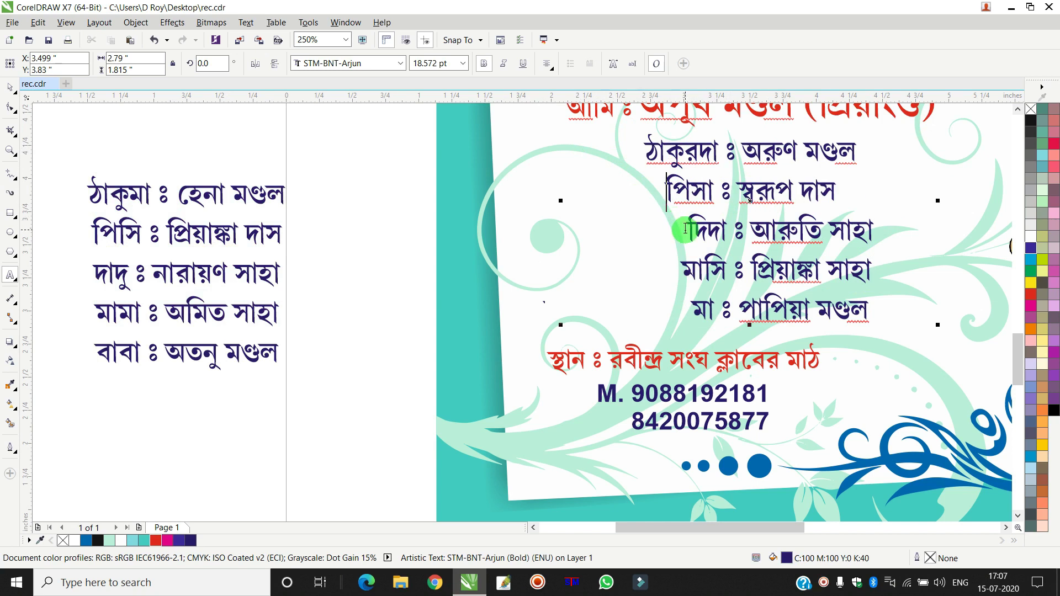
{"action": "left_click_drag", "start_coordinate": [687, 228], "coordinate": [580, 234]}
{"action": "key", "text": "Delete"}
{"action": "left_click_drag", "start_coordinate": [683, 267], "coordinate": [551, 256]}
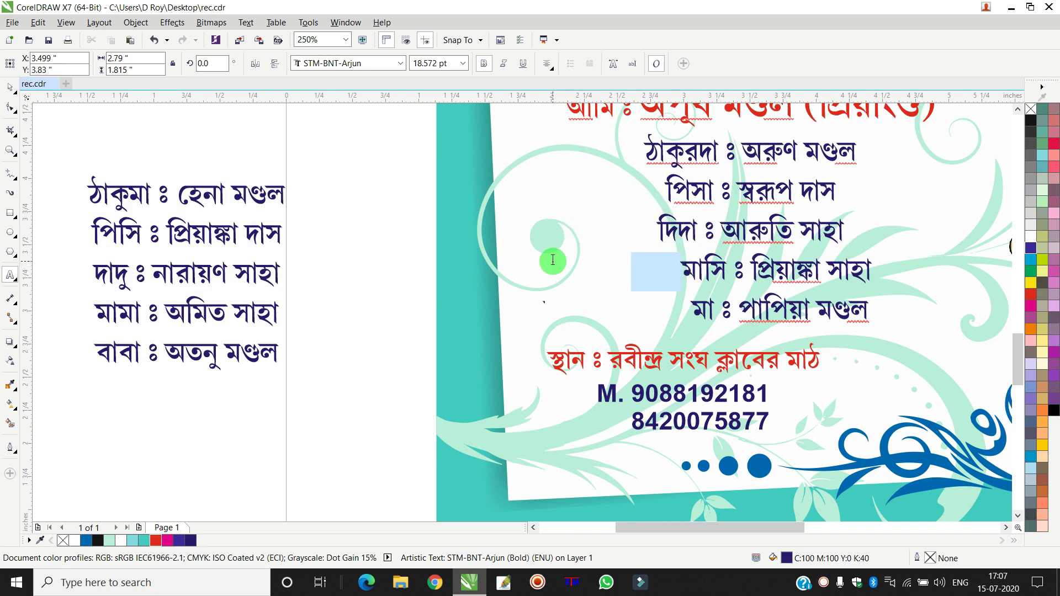
{"action": "key", "text": "Delete"}
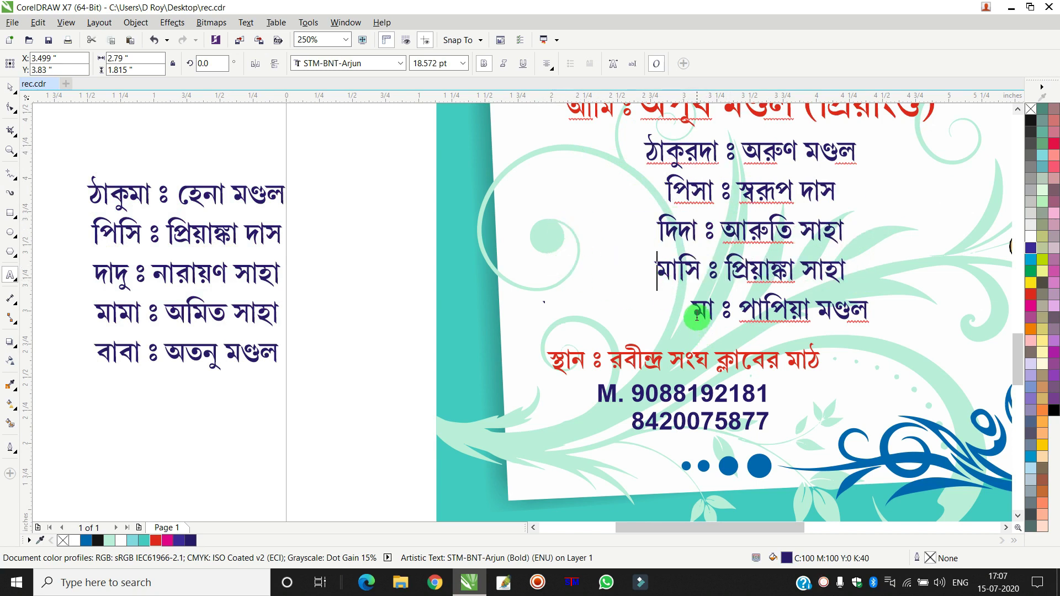
{"action": "left_click_drag", "start_coordinate": [697, 315], "coordinate": [522, 301]}
{"action": "key", "text": "Delete"}
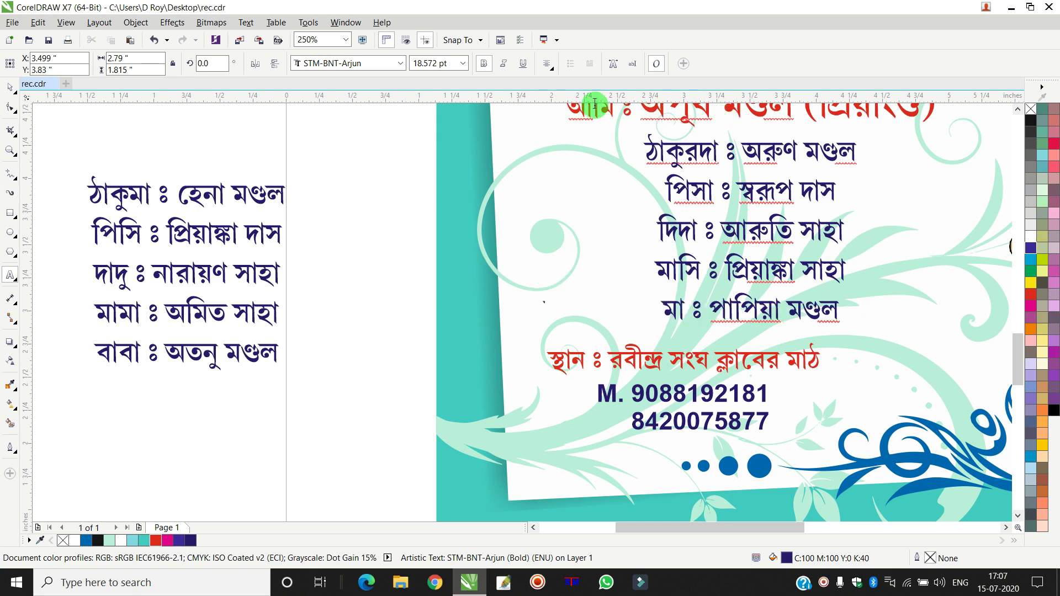
{"action": "key", "text": "ctrl+a"}
{"action": "left_click", "coordinate": [546, 66]}
{"action": "left_click", "coordinate": [571, 98]}
- Set the left-hand name block to Right alignment
{"action": "left_click", "coordinate": [207, 220]}
{"action": "key", "text": "ctrl+a"}
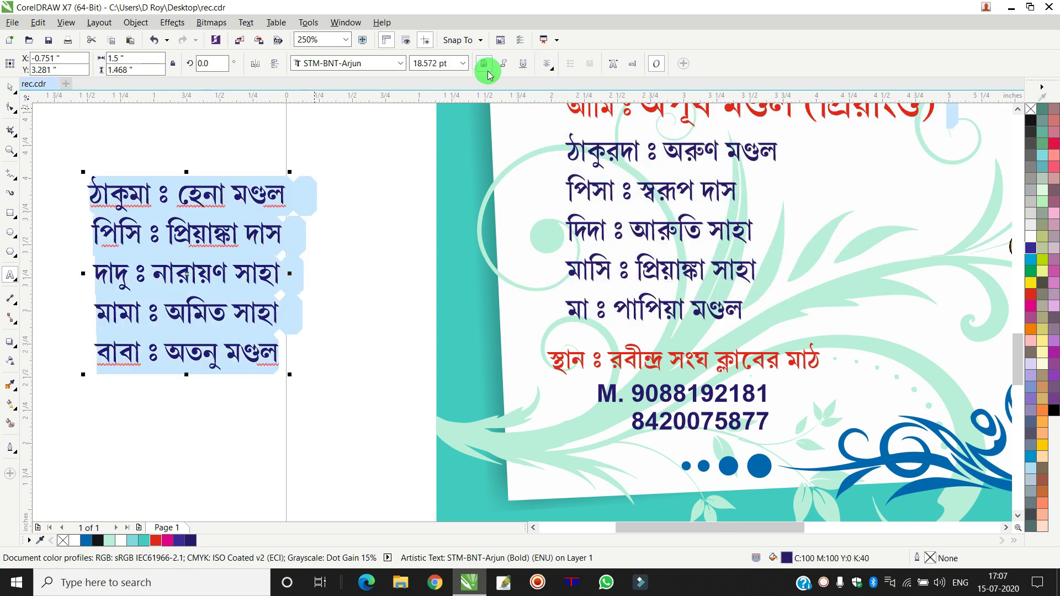
{"action": "left_click", "coordinate": [548, 66]}
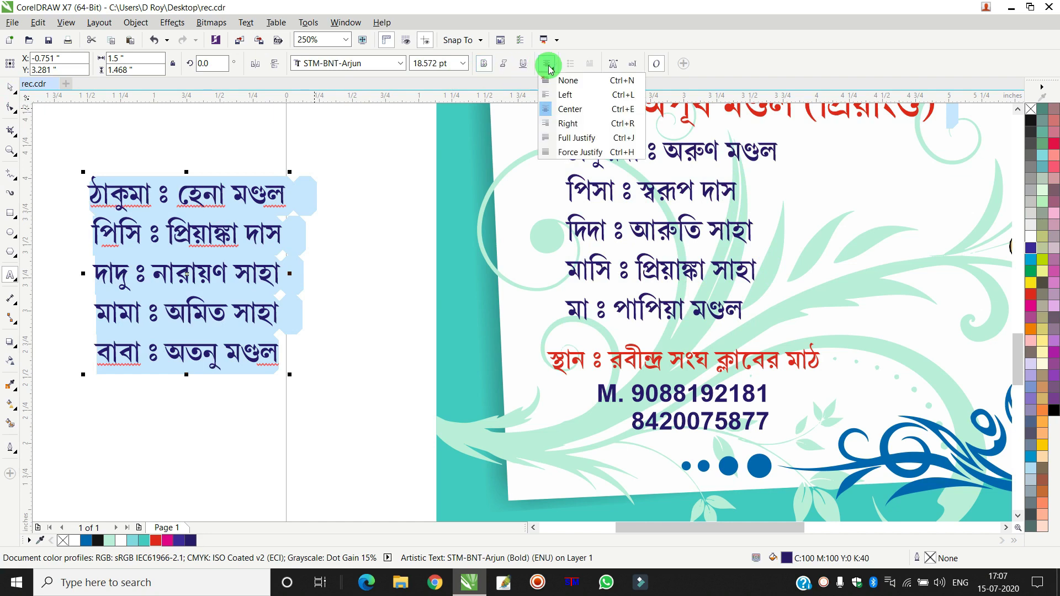
{"action": "left_click", "coordinate": [567, 123]}
{"action": "left_click", "coordinate": [6, 100]}
- Drag the left name column onto the card beside the right column
{"action": "left_click_drag", "start_coordinate": [246, 195], "coordinate": [511, 146]}
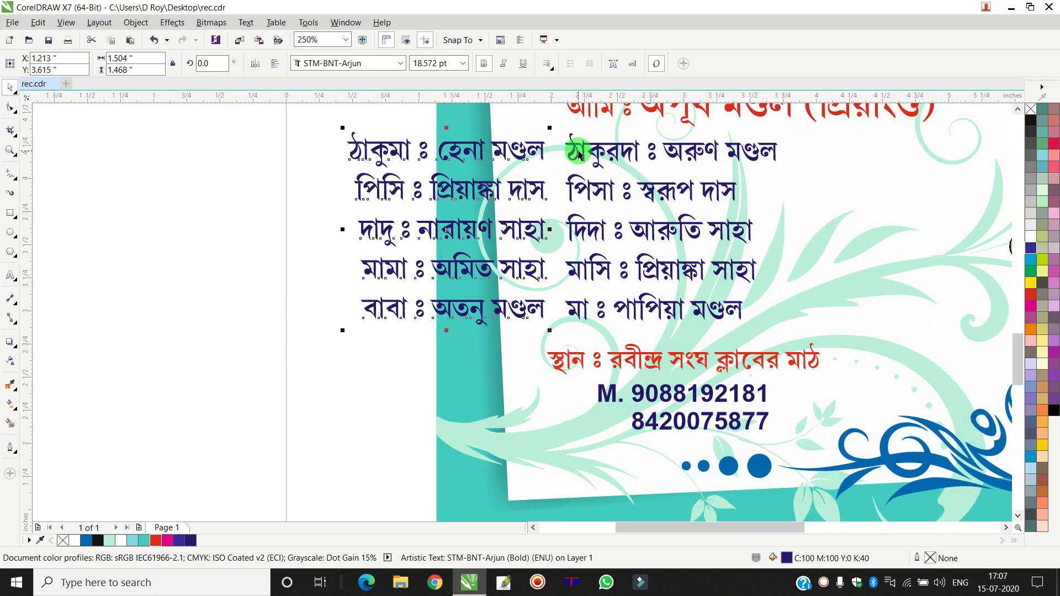
{"action": "left_click", "coordinate": [568, 158], "text": "shift"}
{"action": "key", "text": "ctrl+z"}
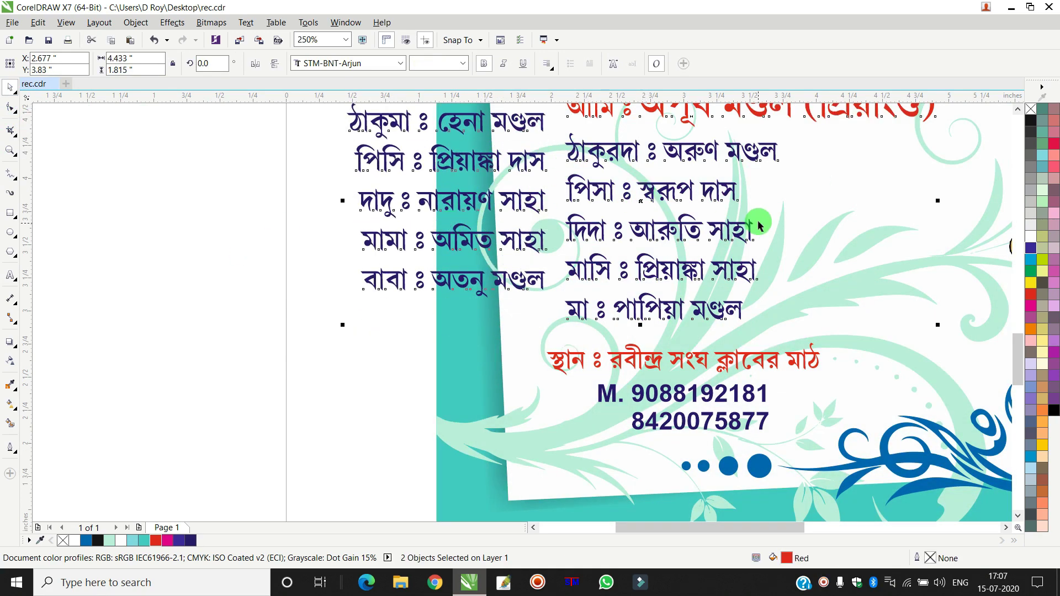
{"action": "key", "text": "ctrl+y"}
{"action": "left_click", "coordinate": [252, 135]}
{"action": "left_click_drag", "start_coordinate": [251, 135], "coordinate": [880, 325]}
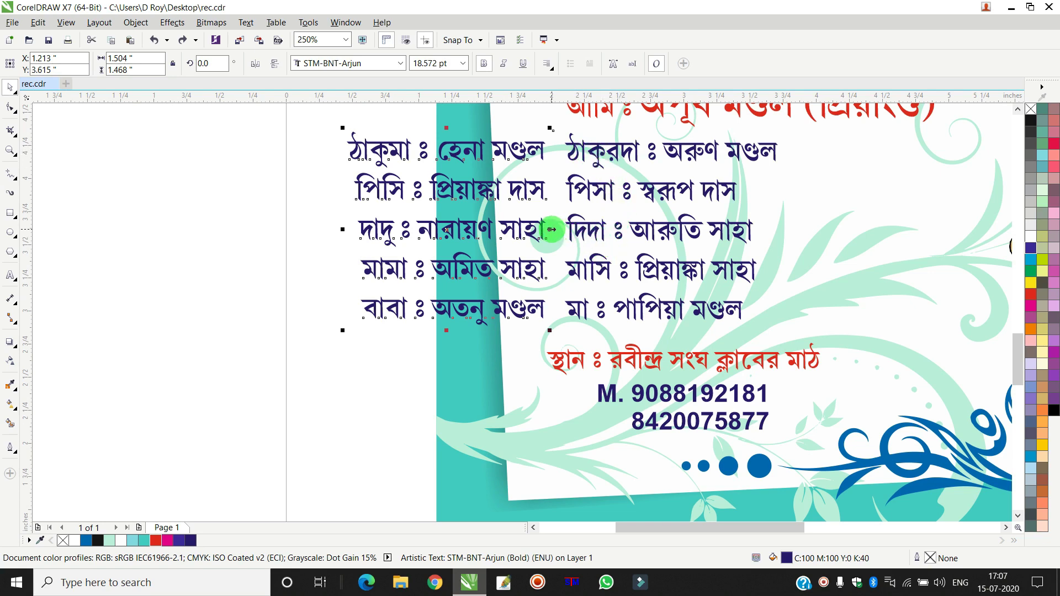
{"action": "scroll", "coordinate": [370, 226], "scroll_direction": "down", "scroll_amount": 2}
{"action": "left_click", "coordinate": [300, 170]}
{"action": "left_click_drag", "start_coordinate": [299, 170], "coordinate": [588, 277]}
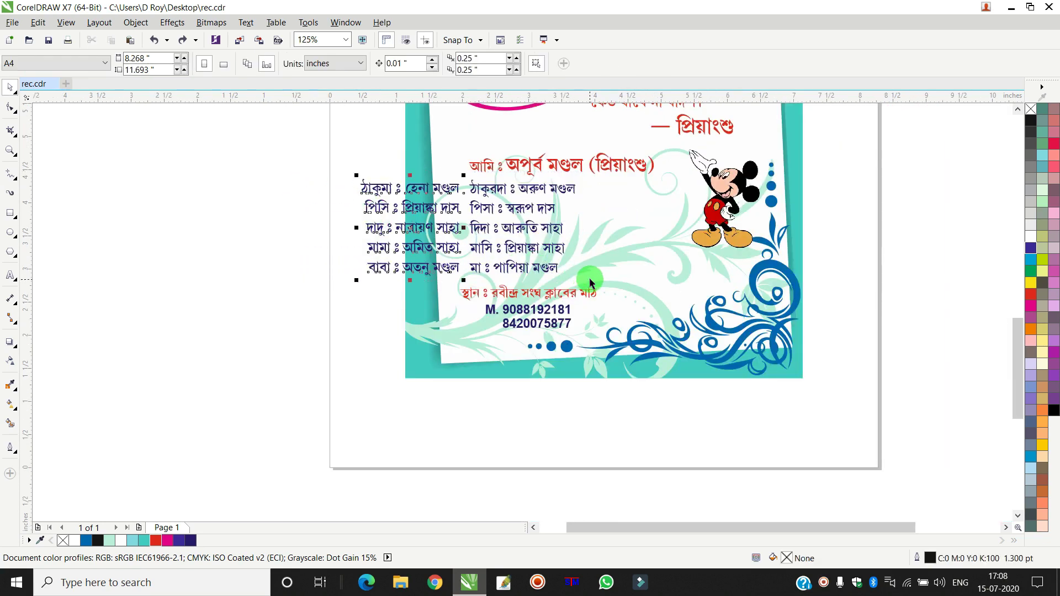
- Remove the red first line from the right column and paste it as separate text
{"action": "left_click", "coordinate": [545, 190], "text": "shift"}
{"action": "left_click", "coordinate": [546, 164]}
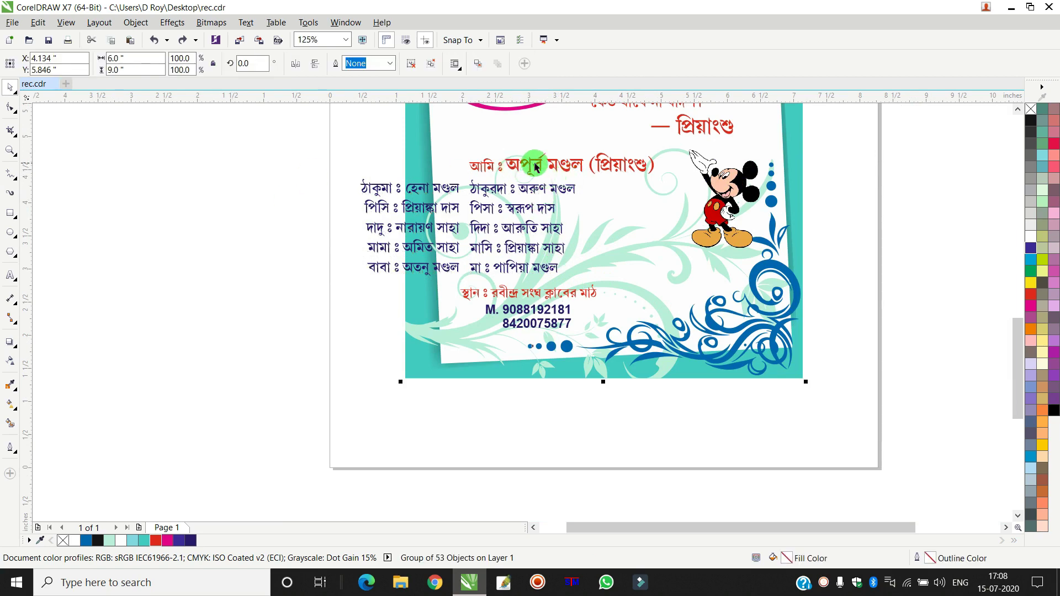
{"action": "left_click", "coordinate": [184, 160]}
{"action": "left_click", "coordinate": [631, 169]}
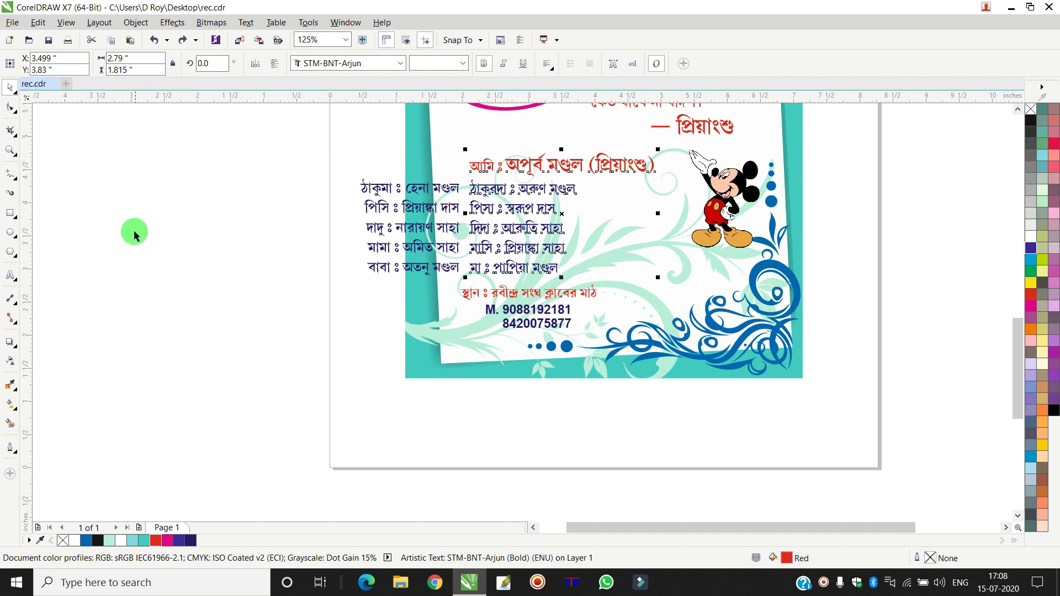
{"action": "left_click", "coordinate": [21, 275]}
{"action": "left_click", "coordinate": [474, 166]}
{"action": "left_click_drag", "start_coordinate": [470, 165], "coordinate": [708, 164]}
{"action": "key", "text": "Delete"}
{"action": "left_click", "coordinate": [60, 243]}
{"action": "key", "text": "ctrl+v"}
- Top-align both name columns, shift them right and down, and nudge the right column
{"action": "left_click", "coordinate": [10, 86]}
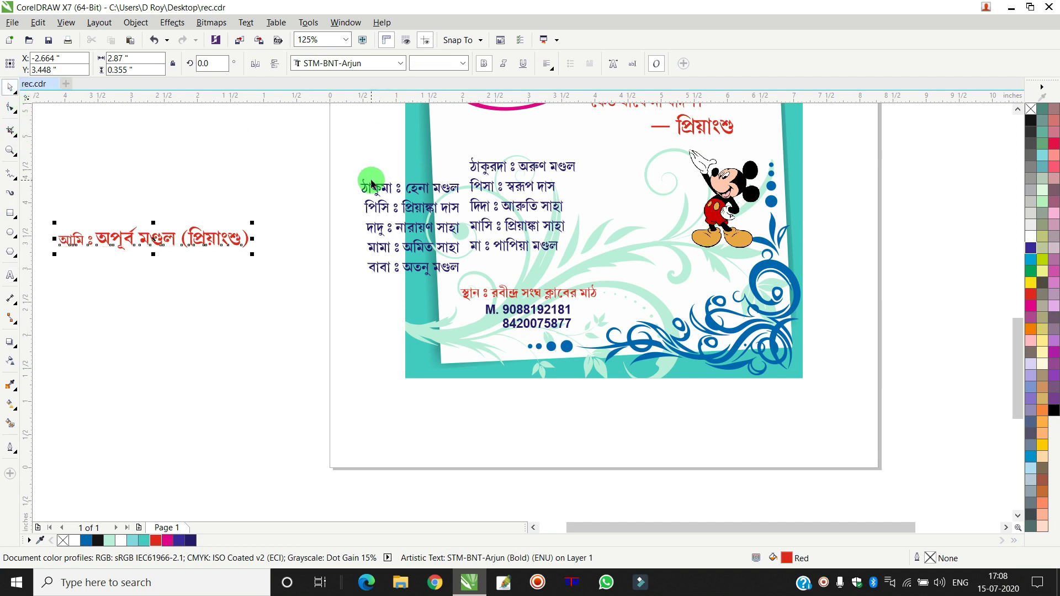
{"action": "left_click", "coordinate": [560, 167], "text": "shift"}
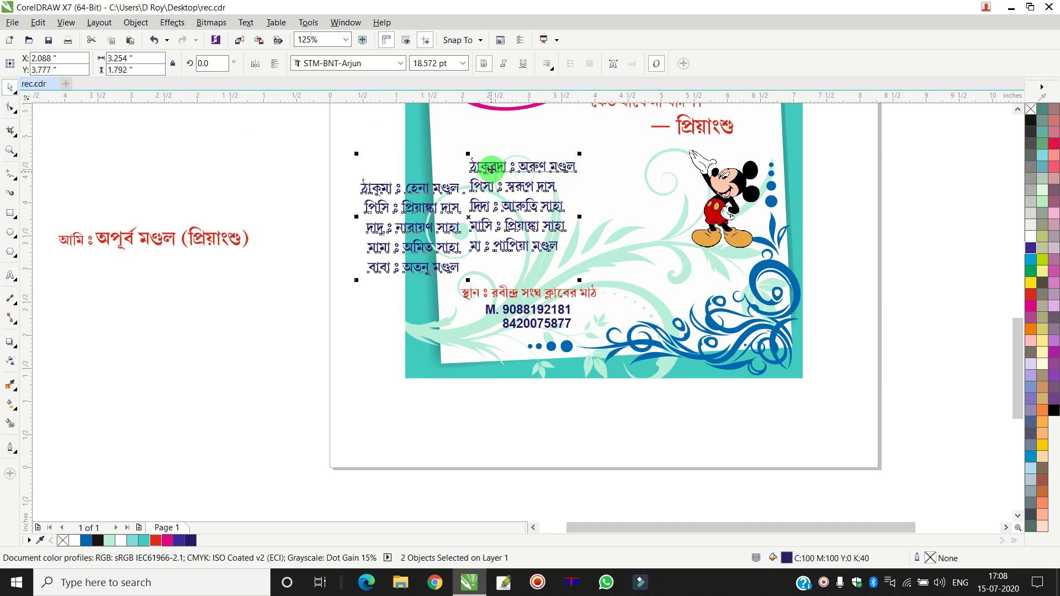
{"action": "key", "text": "t"}
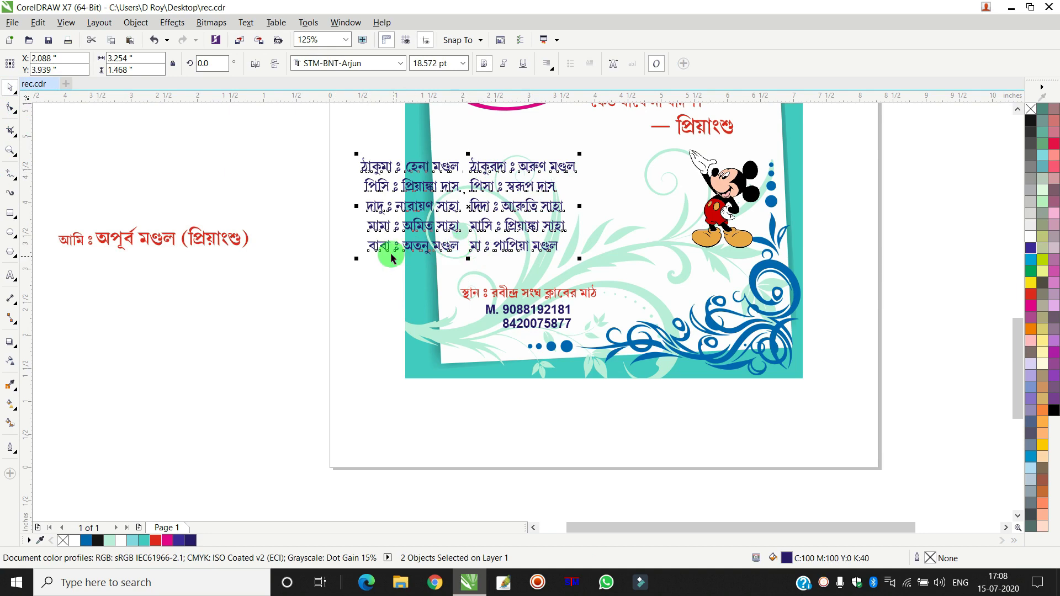
{"action": "left_click_drag", "start_coordinate": [380, 249], "coordinate": [466, 266]}
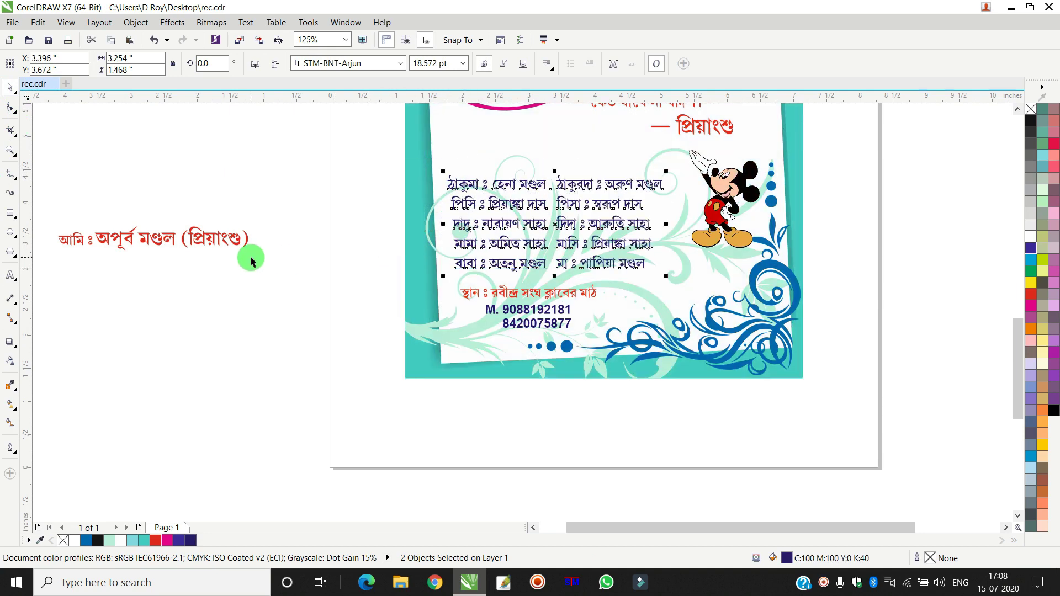
{"action": "left_click", "coordinate": [251, 256]}
{"action": "left_click", "coordinate": [594, 192]}
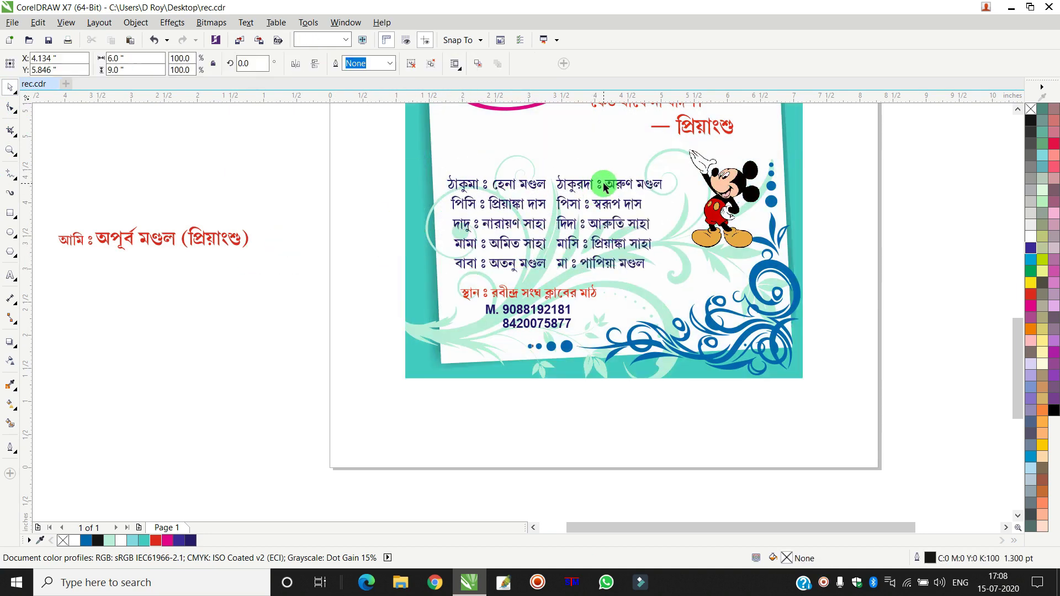
{"action": "left_click", "coordinate": [574, 192], "text": "ctrl"}
{"action": "scroll", "coordinate": [484, 213], "scroll_direction": "up", "scroll_amount": 2}
{"action": "key", "text": "ctrl+Right"}
{"action": "key", "text": "ctrl+Right"}
{"action": "key", "text": "ctrl+Right"}
{"action": "key", "text": "ctrl+Right"}
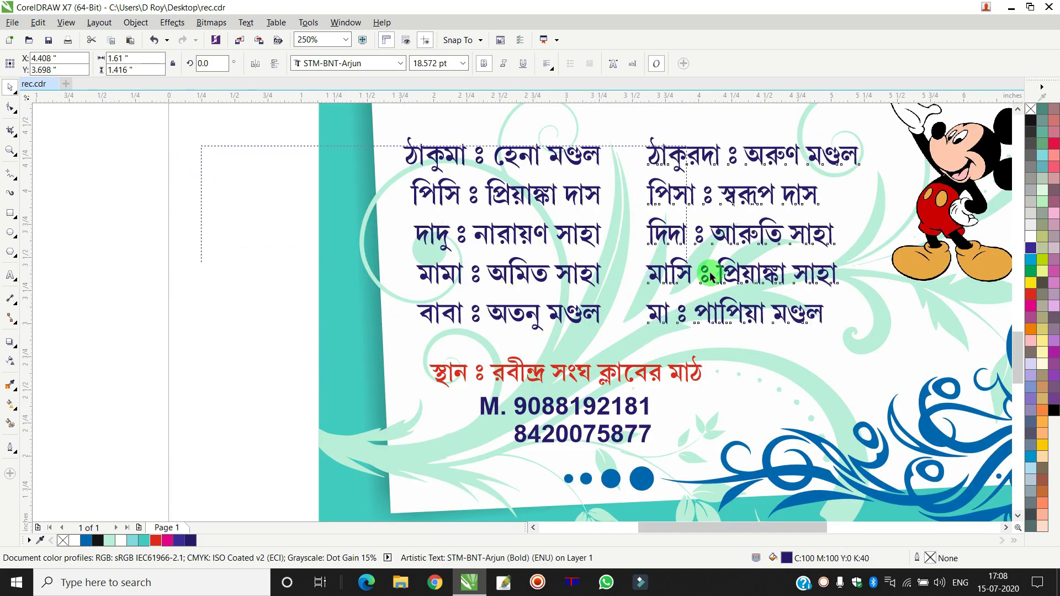
{"action": "left_click", "coordinate": [899, 350]}
{"action": "scroll", "coordinate": [297, 213], "scroll_direction": "down", "scroll_amount": 2}
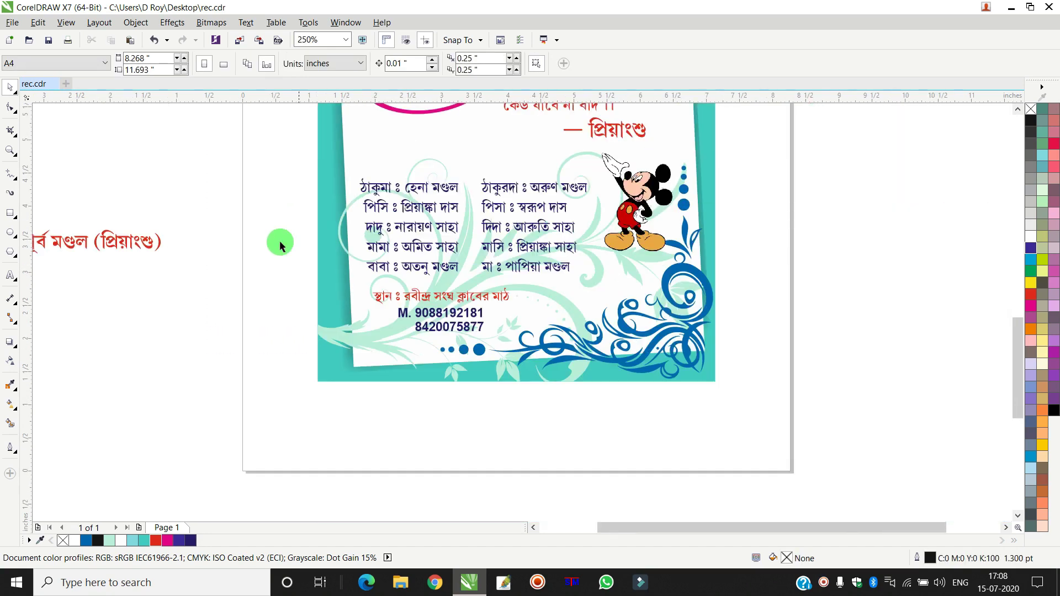
{"action": "left_click_drag", "start_coordinate": [135, 246], "coordinate": [534, 163]}
{"action": "left_click", "coordinate": [108, 254]}
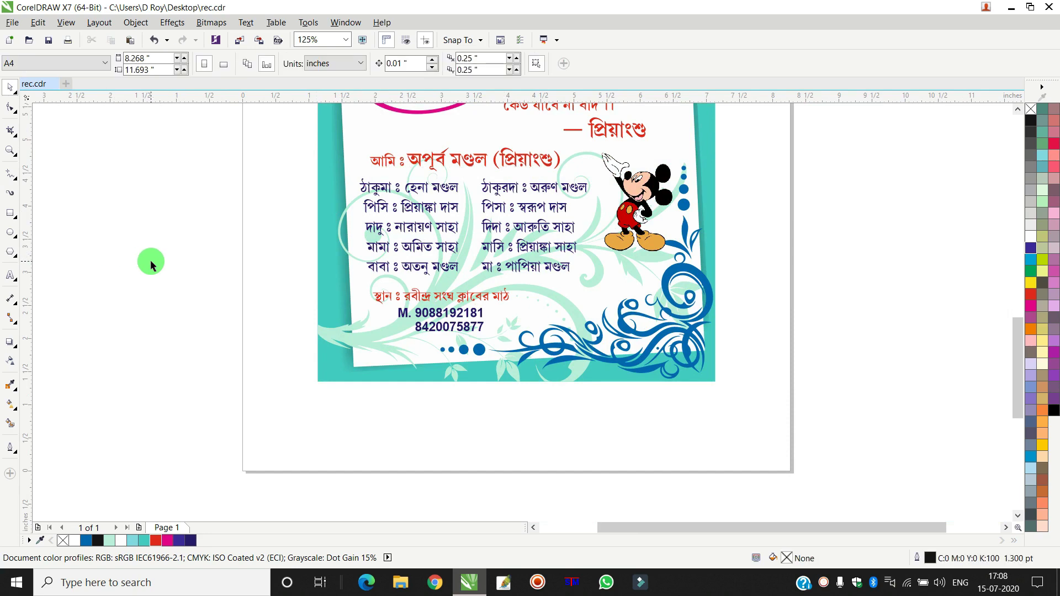
- Scale up the venue and phone-number text by dragging its corner handle
{"action": "scroll", "coordinate": [314, 182], "scroll_direction": "down", "scroll_amount": 4}
{"action": "scroll", "coordinate": [331, 160], "scroll_direction": "up", "scroll_amount": 2}
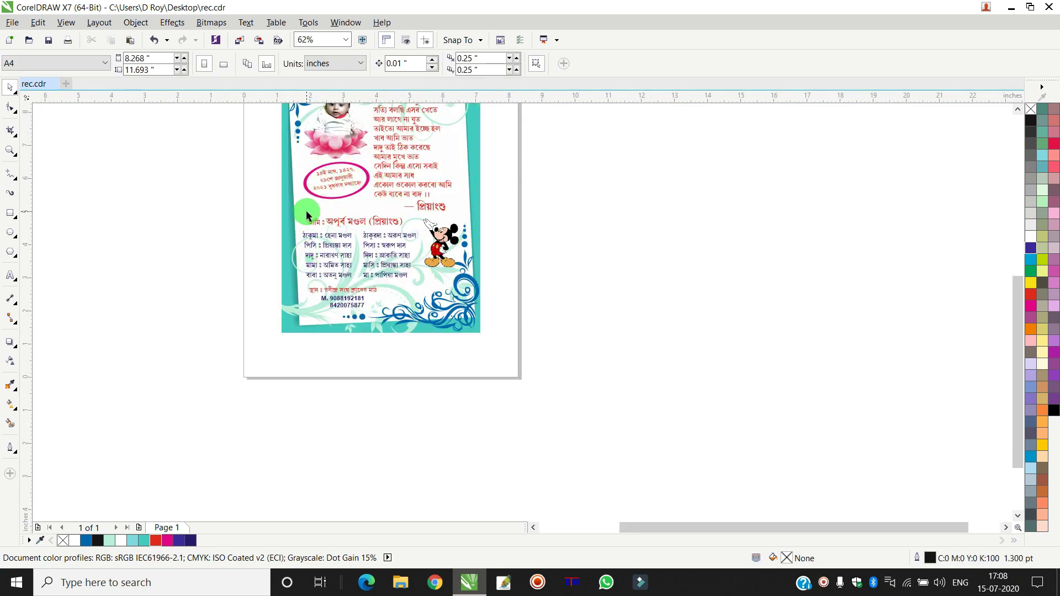
{"action": "scroll", "coordinate": [306, 211], "scroll_direction": "up", "scroll_amount": 2}
{"action": "left_click_drag", "start_coordinate": [191, 346], "coordinate": [464, 421]}
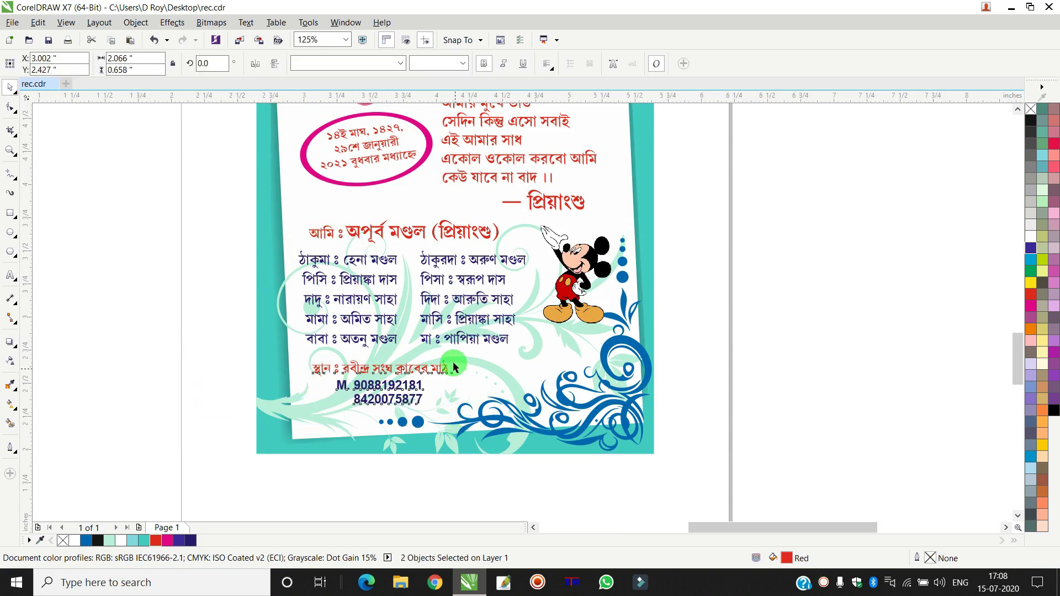
{"action": "scroll", "coordinate": [456, 369], "scroll_direction": "up", "scroll_amount": 2}
{"action": "left_click_drag", "start_coordinate": [446, 345], "coordinate": [492, 321]}
{"action": "scroll", "coordinate": [493, 320], "scroll_direction": "down", "scroll_amount": 2}
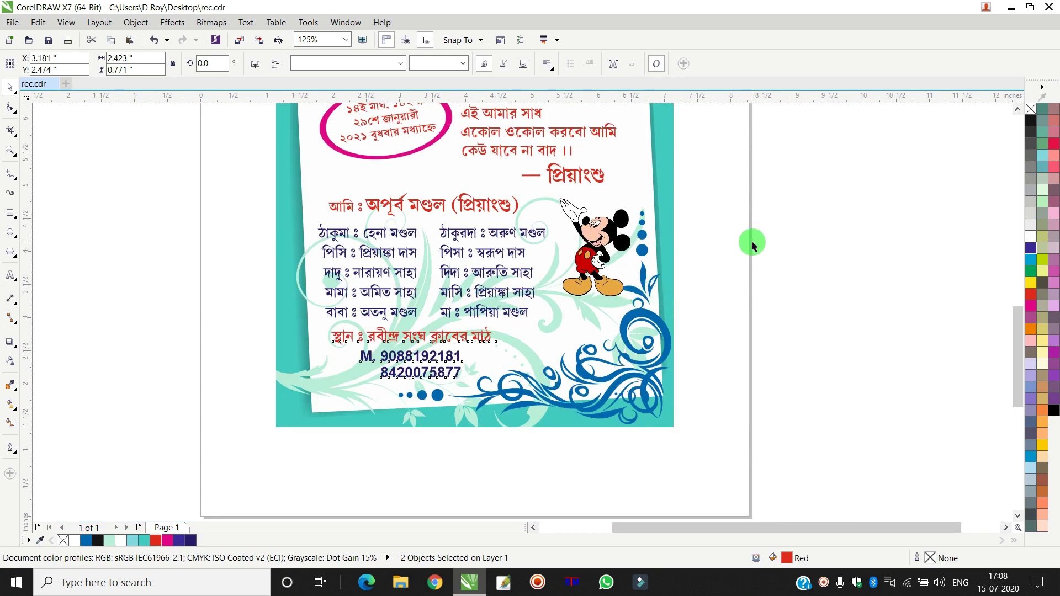
{"action": "left_click", "coordinate": [747, 239]}
- Reposition Mickey beside the name columns and shift the date badge slightly
{"action": "scroll", "coordinate": [581, 281], "scroll_direction": "up", "scroll_amount": 2}
{"action": "left_click_drag", "start_coordinate": [589, 282], "coordinate": [573, 291]}
{"action": "scroll", "coordinate": [635, 260], "scroll_direction": "down", "scroll_amount": 5}
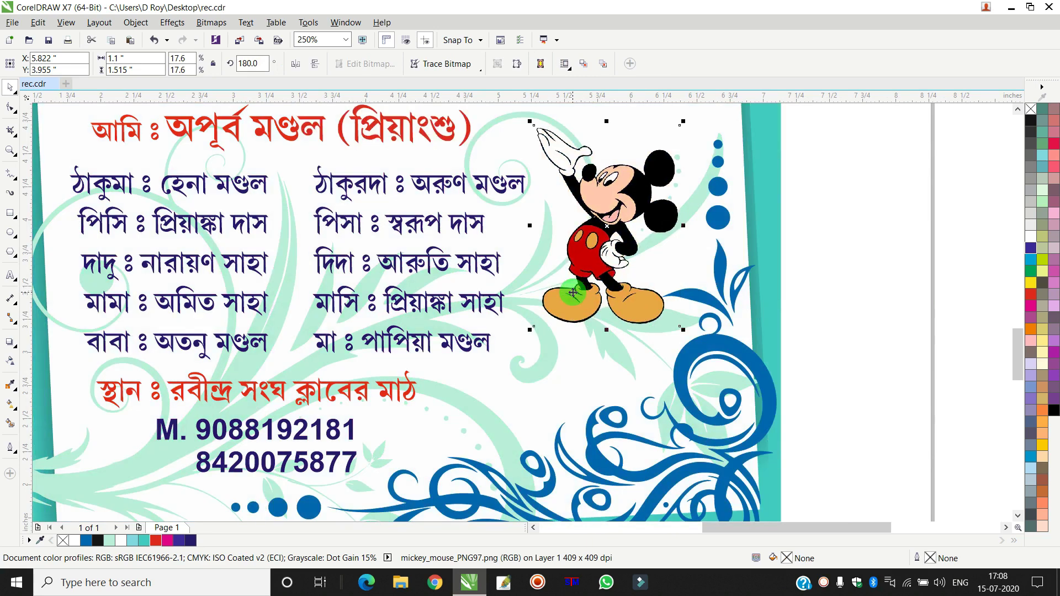
{"action": "left_click", "coordinate": [730, 250]}
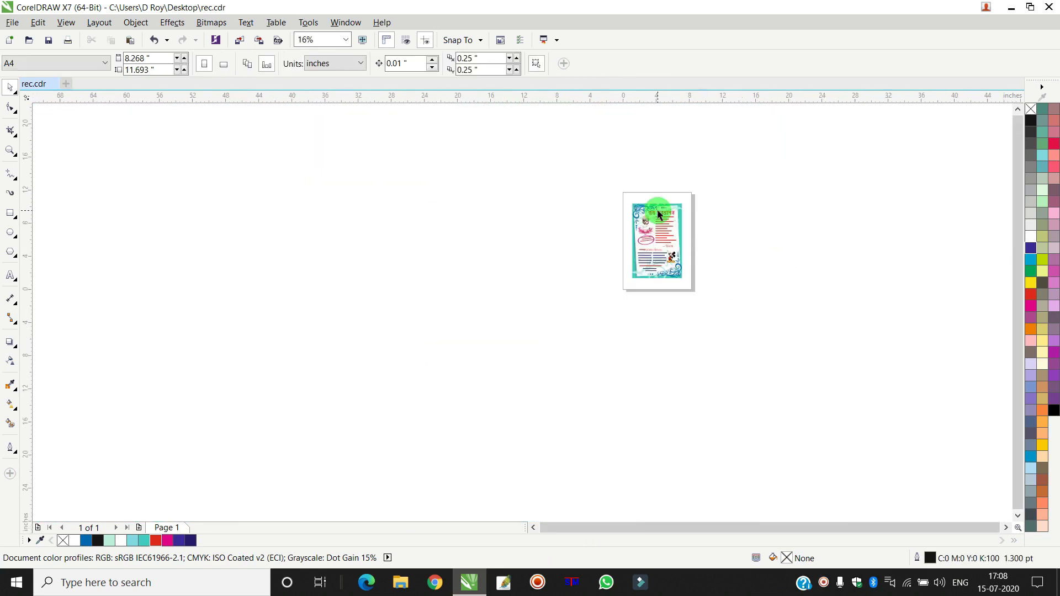
{"action": "scroll", "coordinate": [657, 221], "scroll_direction": "up", "scroll_amount": 3}
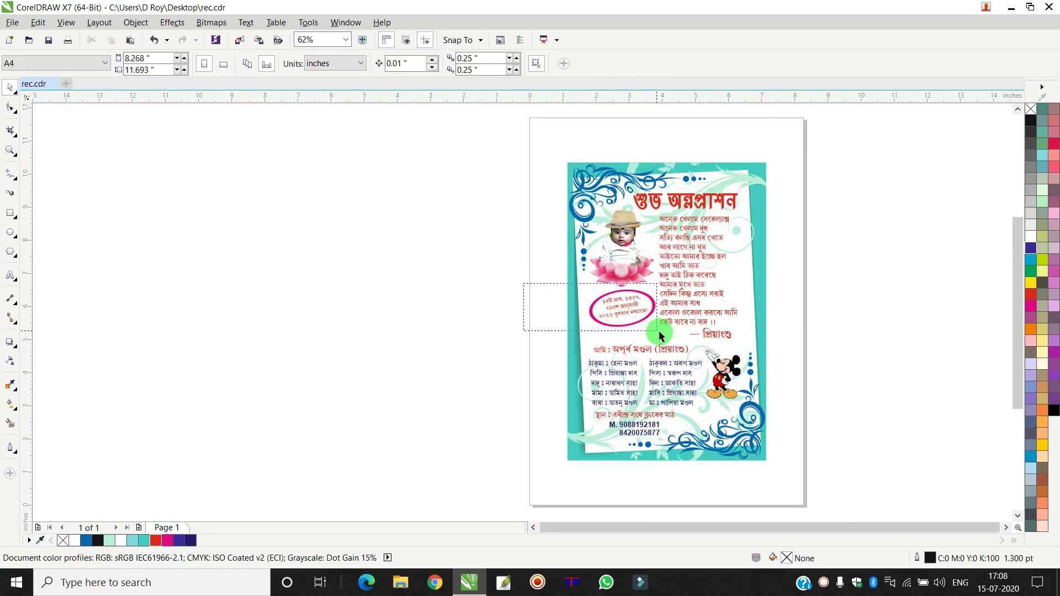
{"action": "left_click_drag", "start_coordinate": [657, 334], "coordinate": [635, 337]}
{"action": "scroll", "coordinate": [634, 334], "scroll_direction": "up", "scroll_amount": 5}
{"action": "left_click_drag", "start_coordinate": [624, 291], "coordinate": [627, 325]}
{"action": "scroll", "coordinate": [627, 325], "scroll_direction": "down", "scroll_amount": 5}
{"action": "left_click_drag", "start_coordinate": [510, 187], "coordinate": [668, 276]}
- Scale the baby-on-lotus photo group up to about 111.4%
{"action": "scroll", "coordinate": [587, 287], "scroll_direction": "up", "scroll_amount": 3}
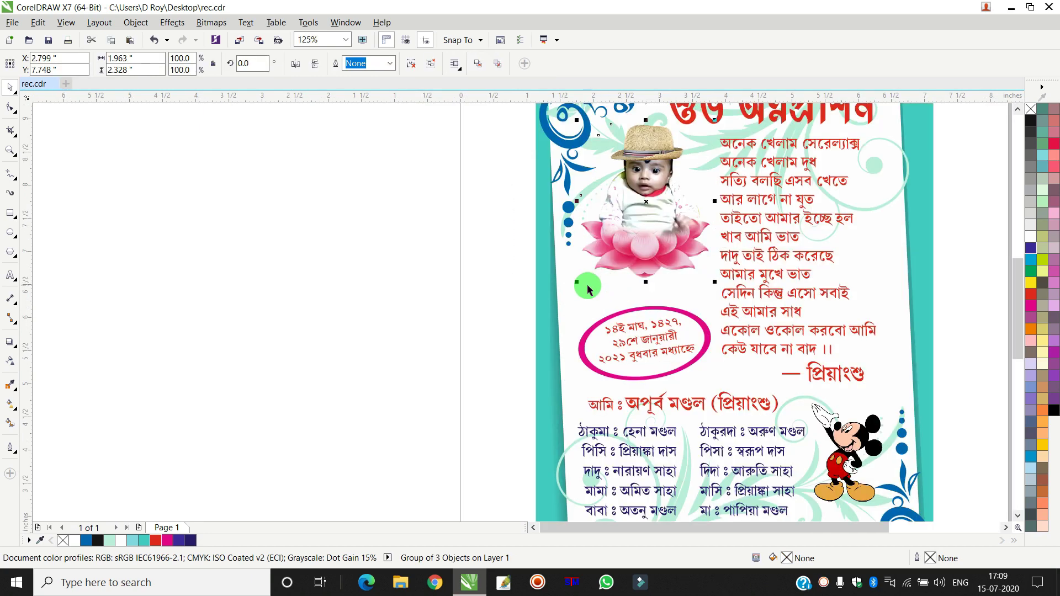
{"action": "left_click_drag", "start_coordinate": [575, 283], "coordinate": [574, 311]}
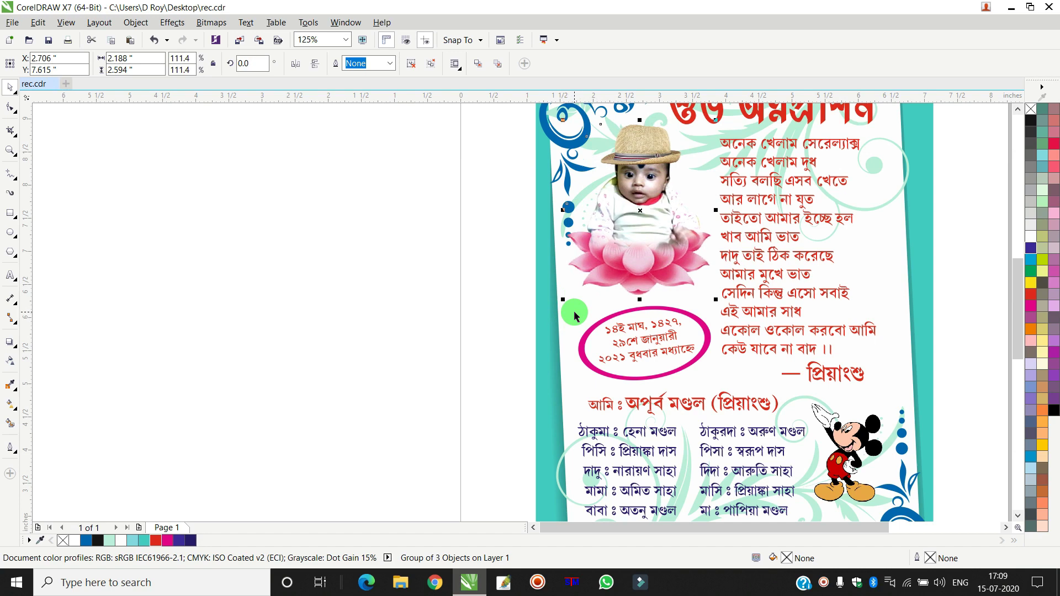
{"action": "left_click", "coordinate": [374, 281]}
- Zoom in so the whole card fills the view
{"action": "scroll", "coordinate": [419, 281], "scroll_direction": "down", "scroll_amount": 3}
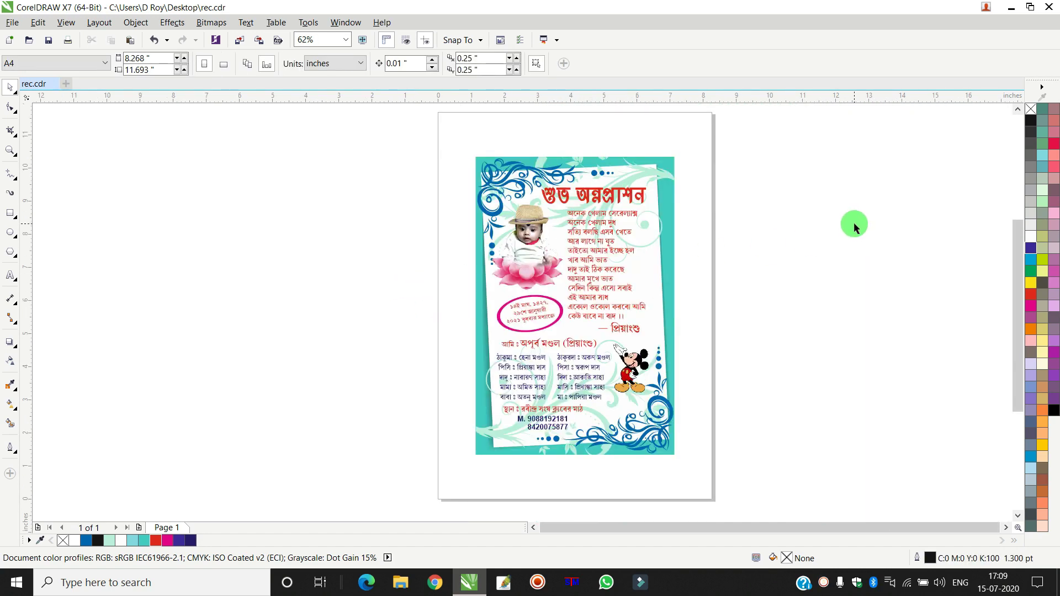
{"action": "scroll", "coordinate": [485, 325], "scroll_direction": "up", "scroll_amount": 3}
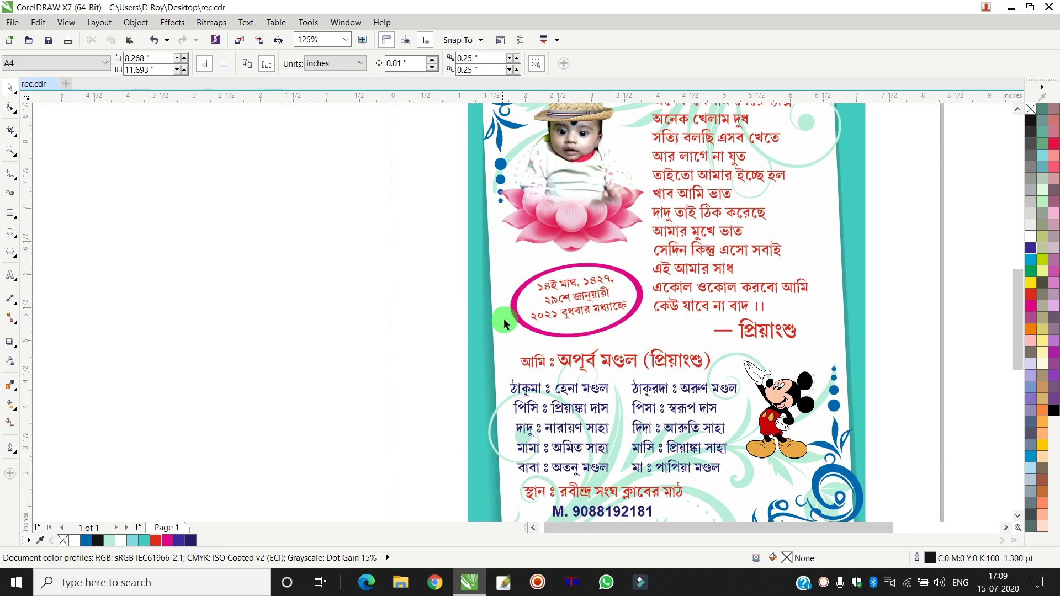
{"action": "scroll", "coordinate": [510, 316], "scroll_direction": "down", "scroll_amount": 3}
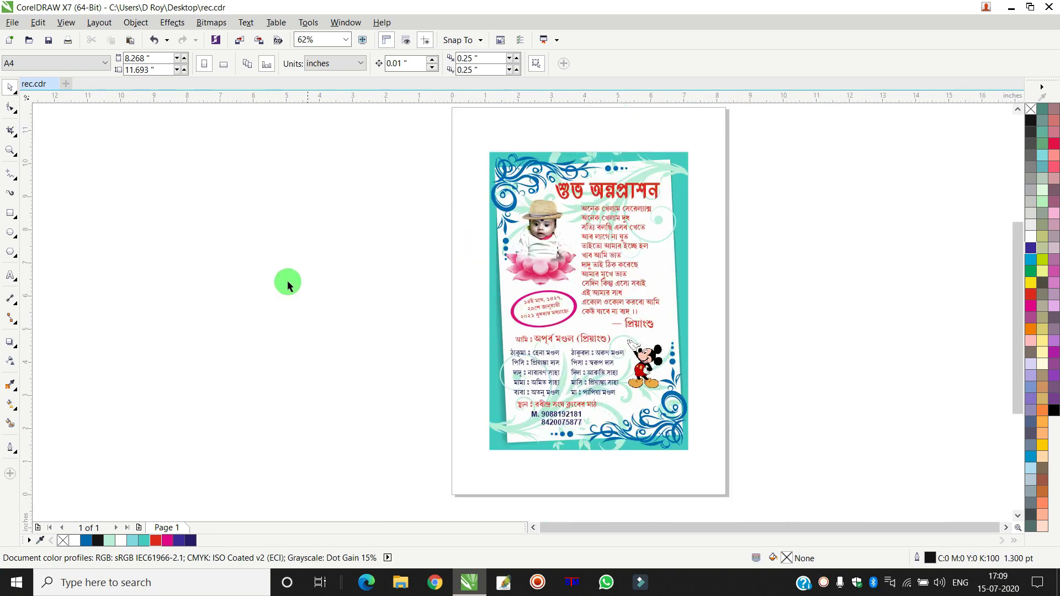
{"action": "left_click", "coordinate": [12, 150]}
{"action": "left_click_drag", "start_coordinate": [470, 147], "coordinate": [697, 459]}
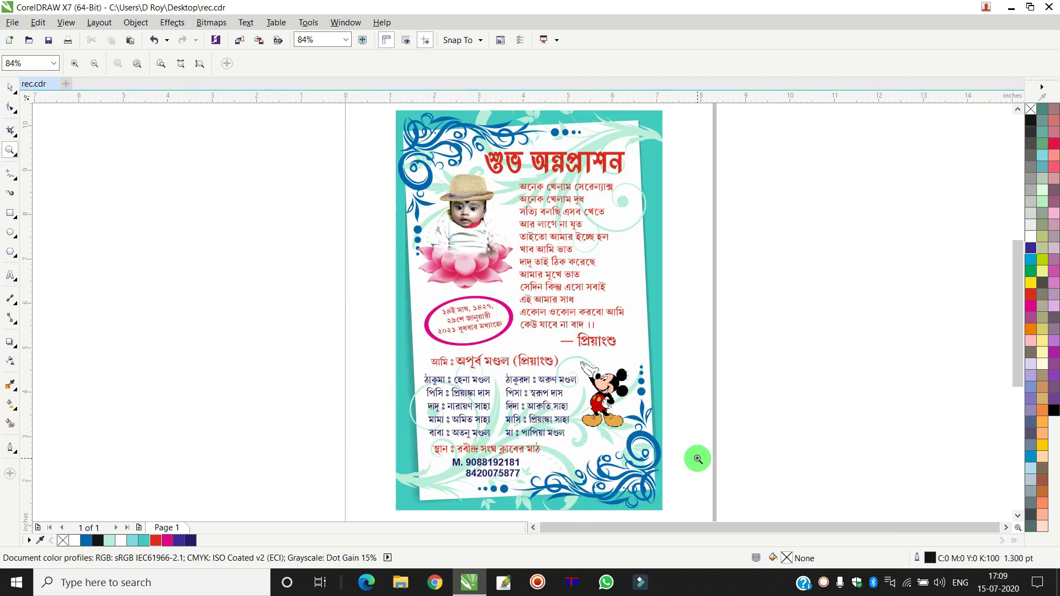